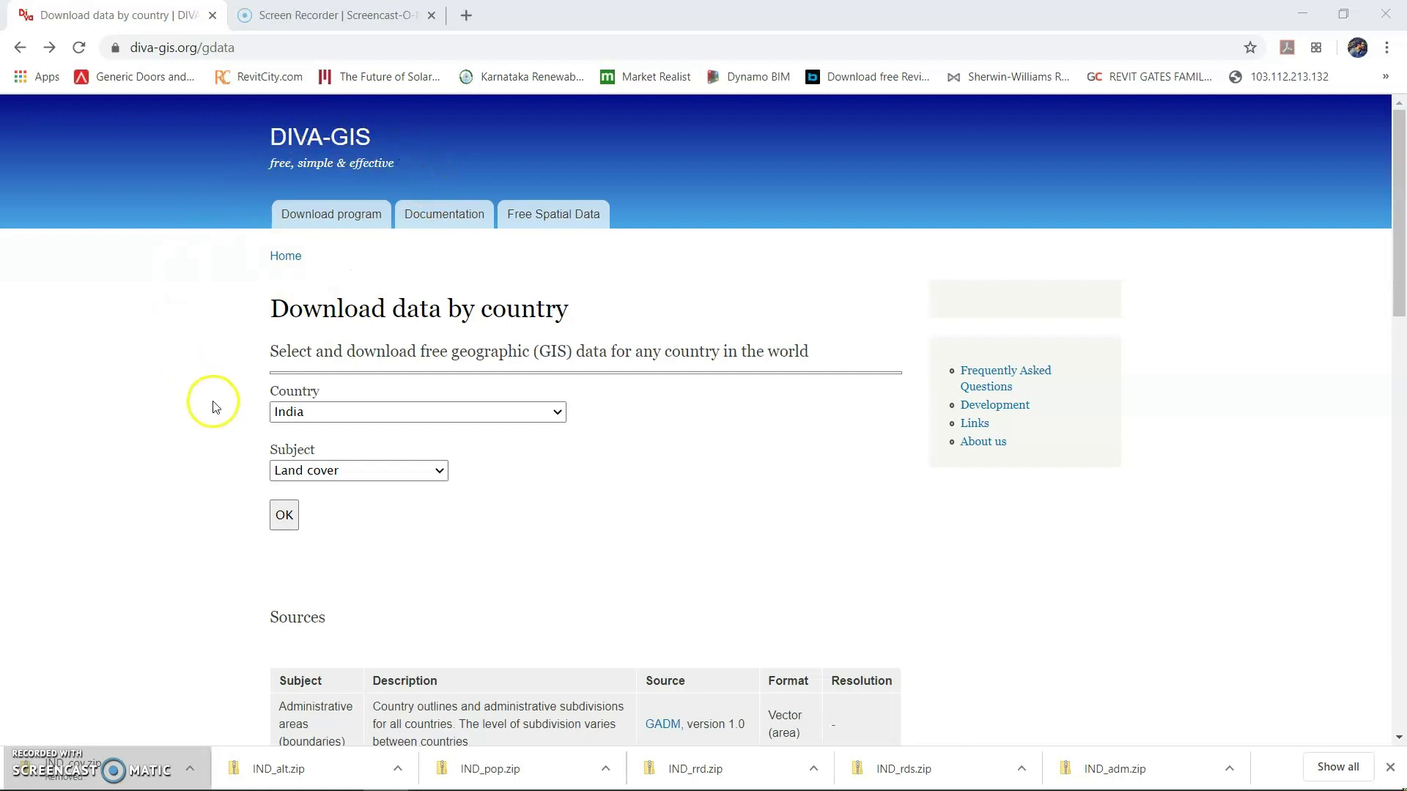
- Choose India as the country and Administrative areas as the subject for the GIS data download
click(557, 414)
click(557, 413)
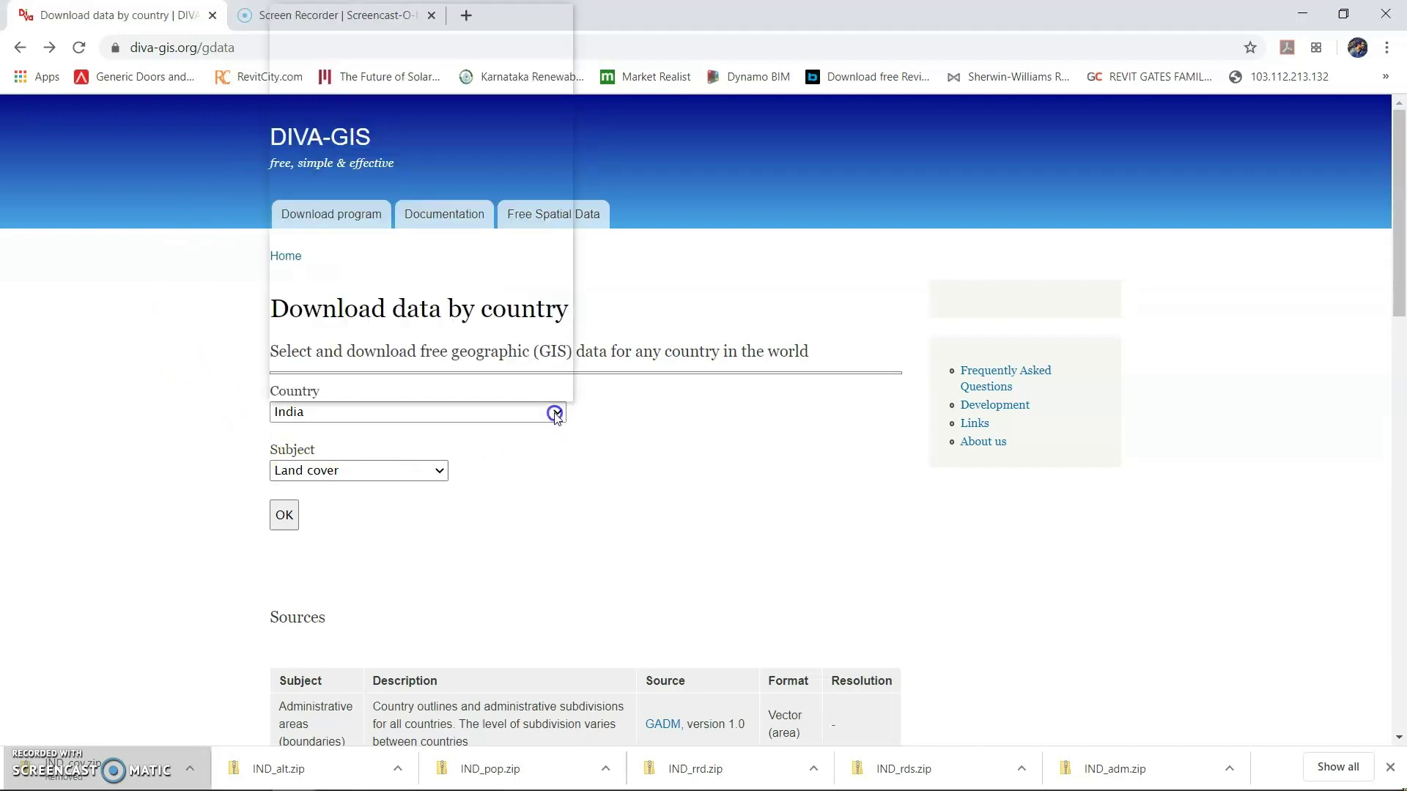
click(555, 413)
mouse_move(570, 135)
mouse_down()
mouse_move(557, 365)
mouse_move(557, 157)
mouse_up()
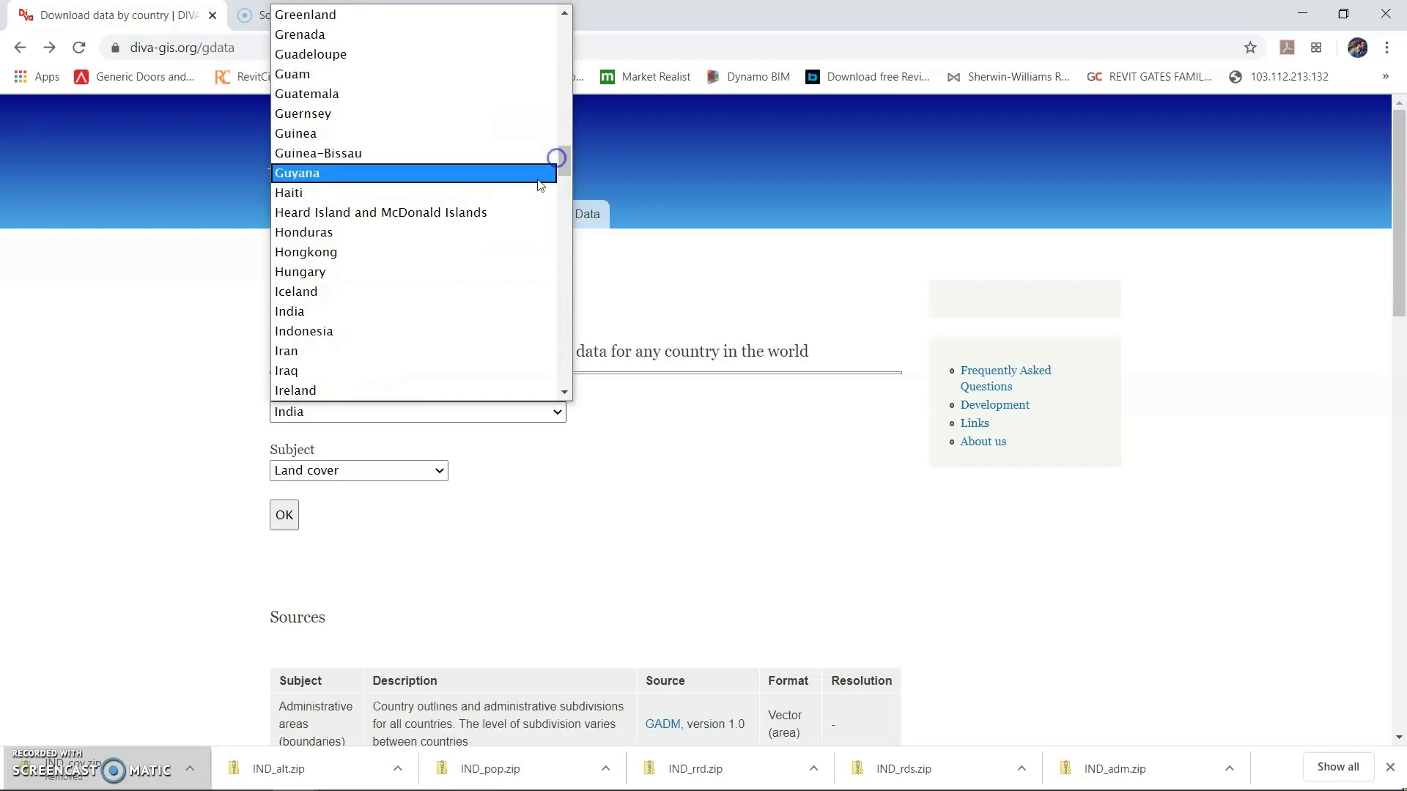
click(336, 310)
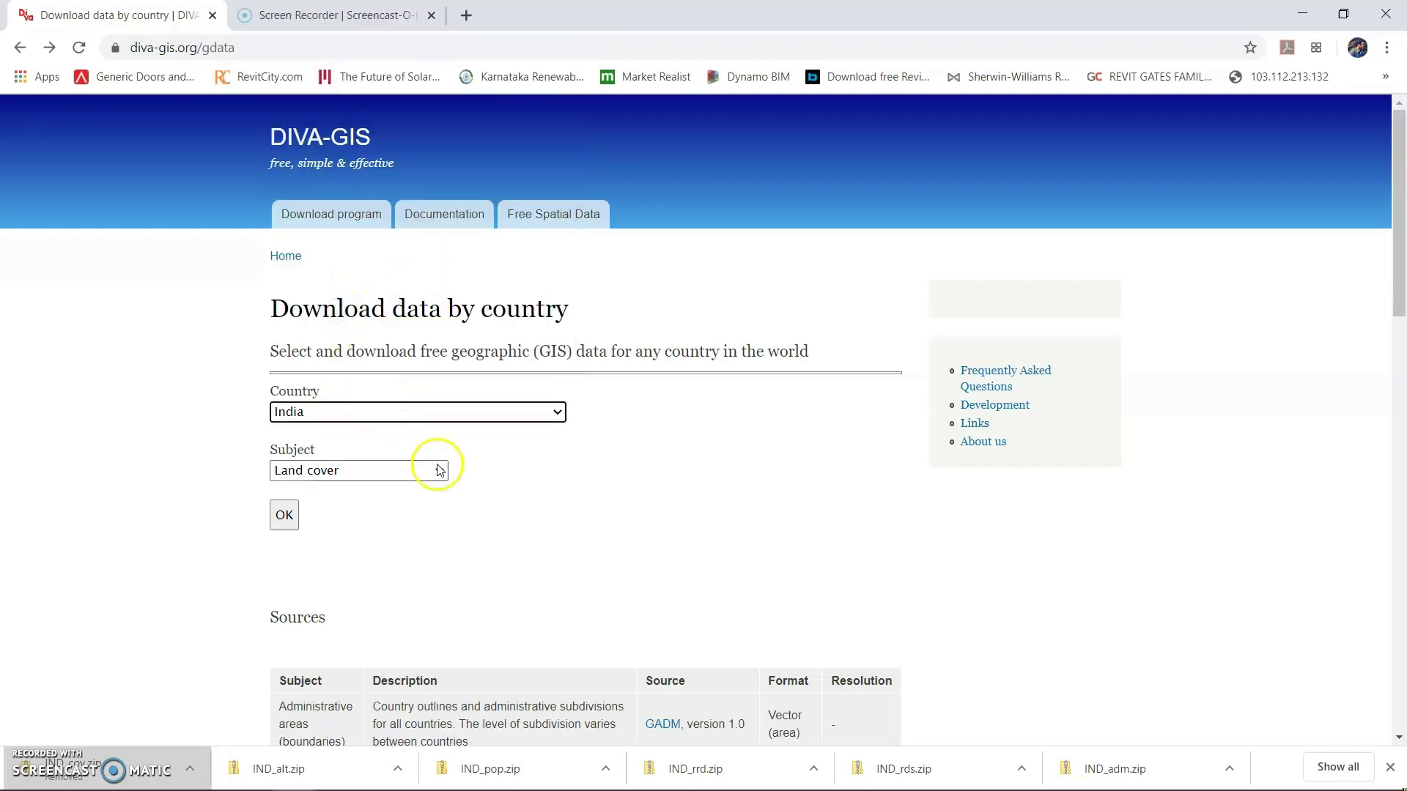
click(440, 470)
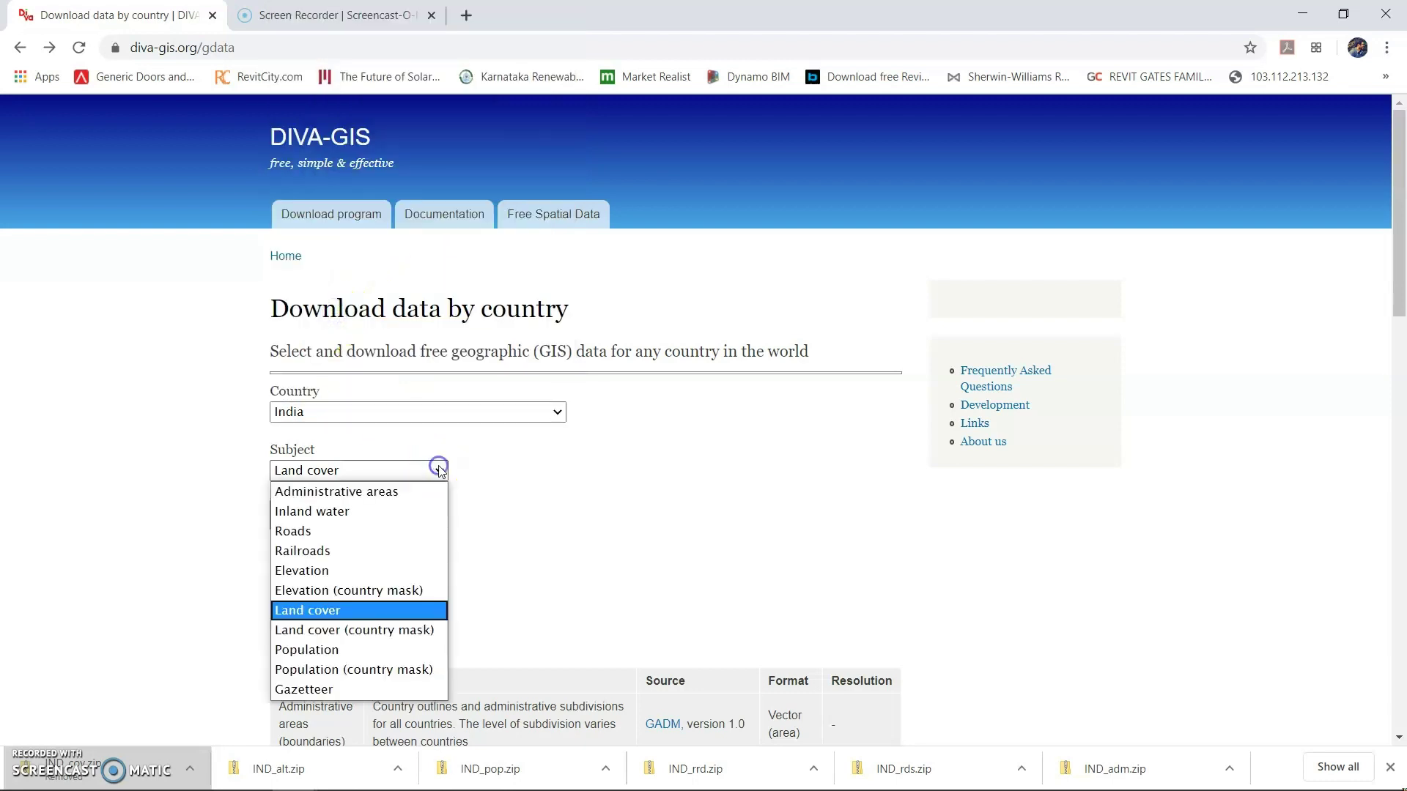
click(362, 493)
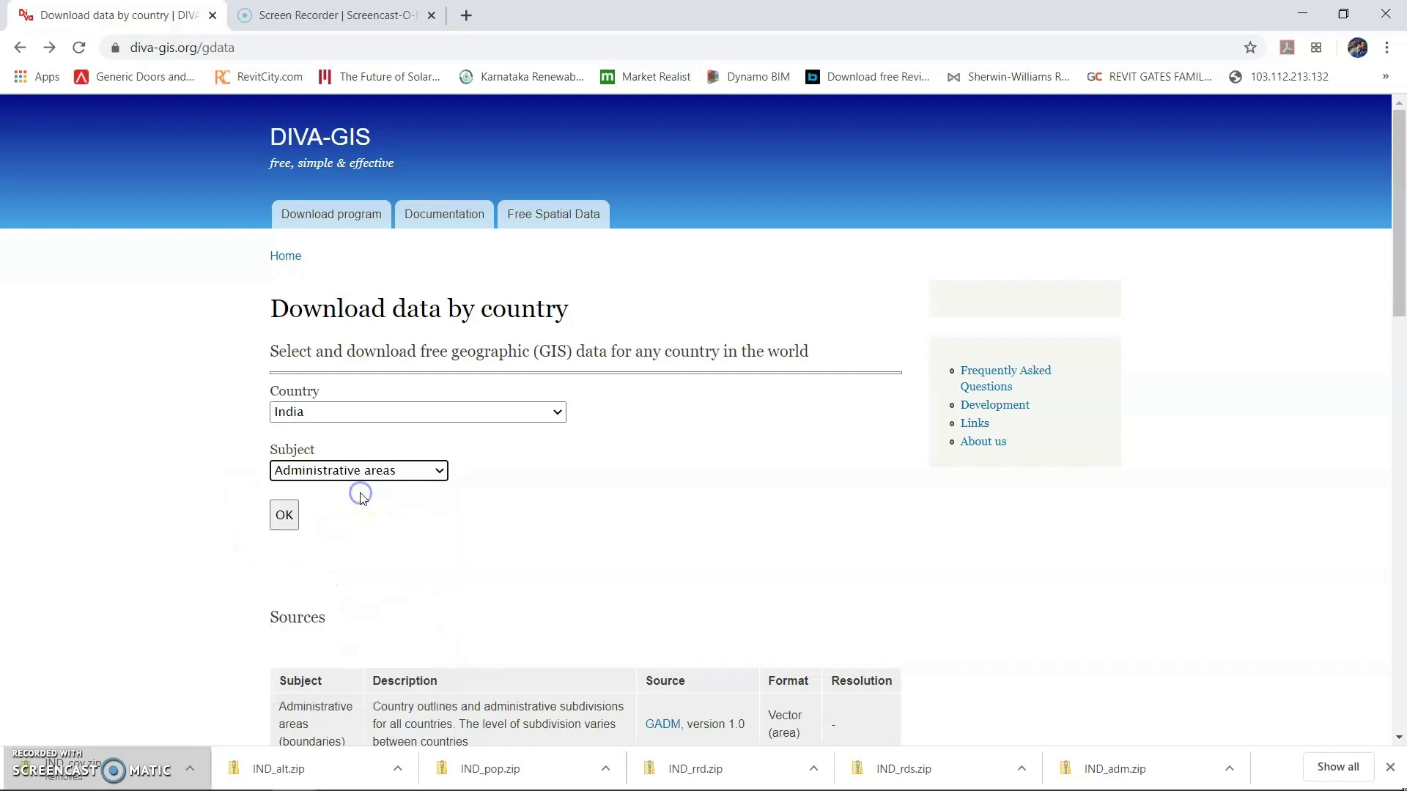
- Open the download page for India's administrative areas data and return to the selection form
click(277, 524)
click(279, 526)
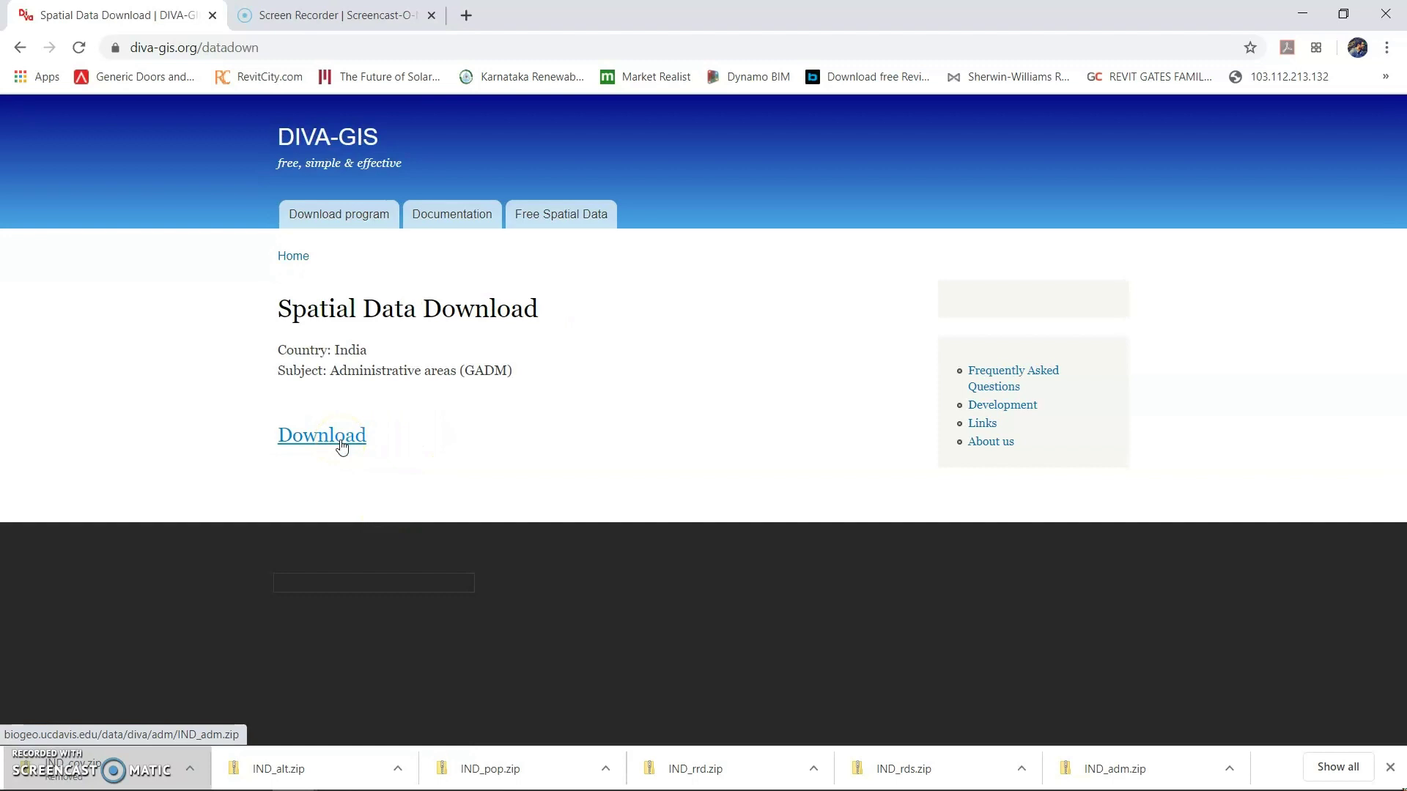
click(21, 48)
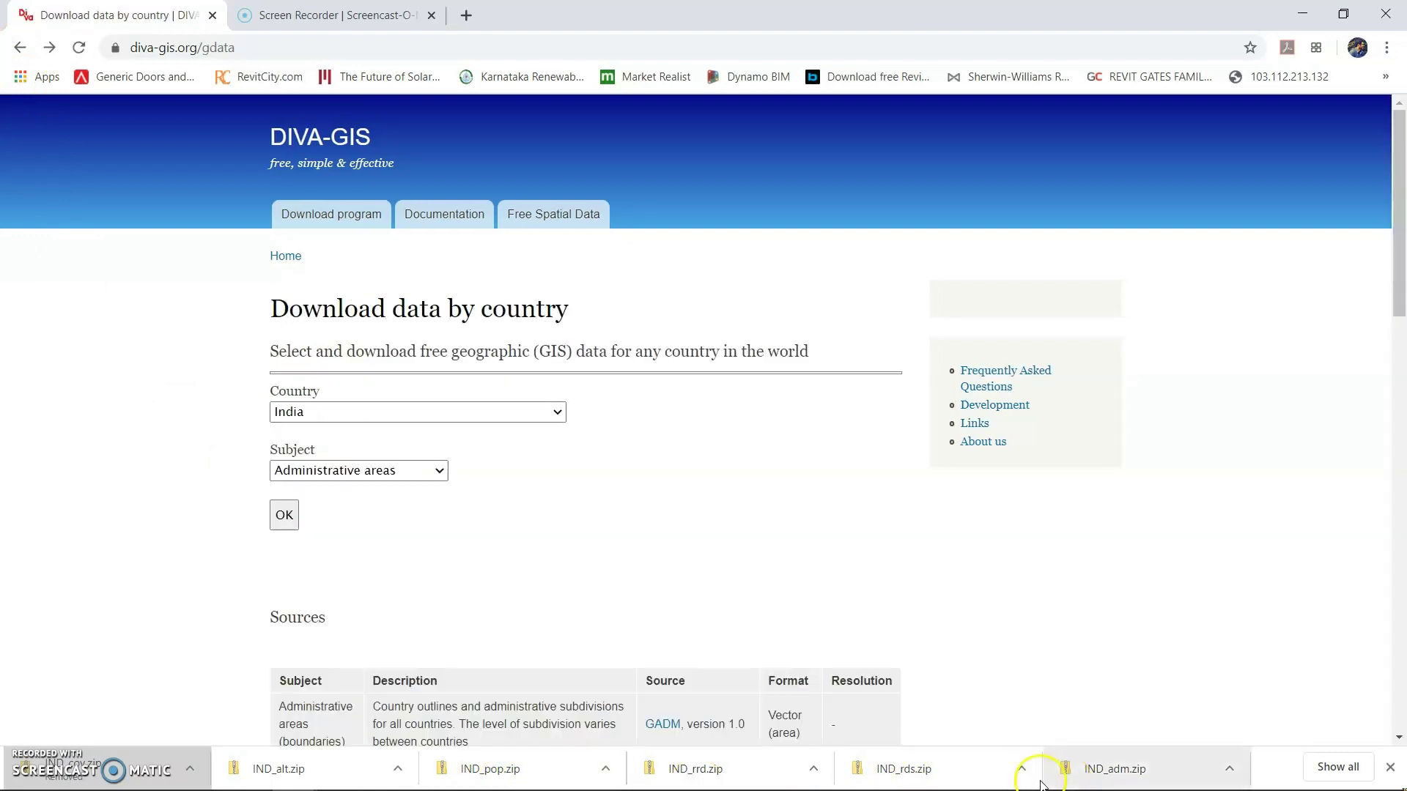
- Examine the list of data subjects offered for India, keeping Administrative areas selected
click(432, 476)
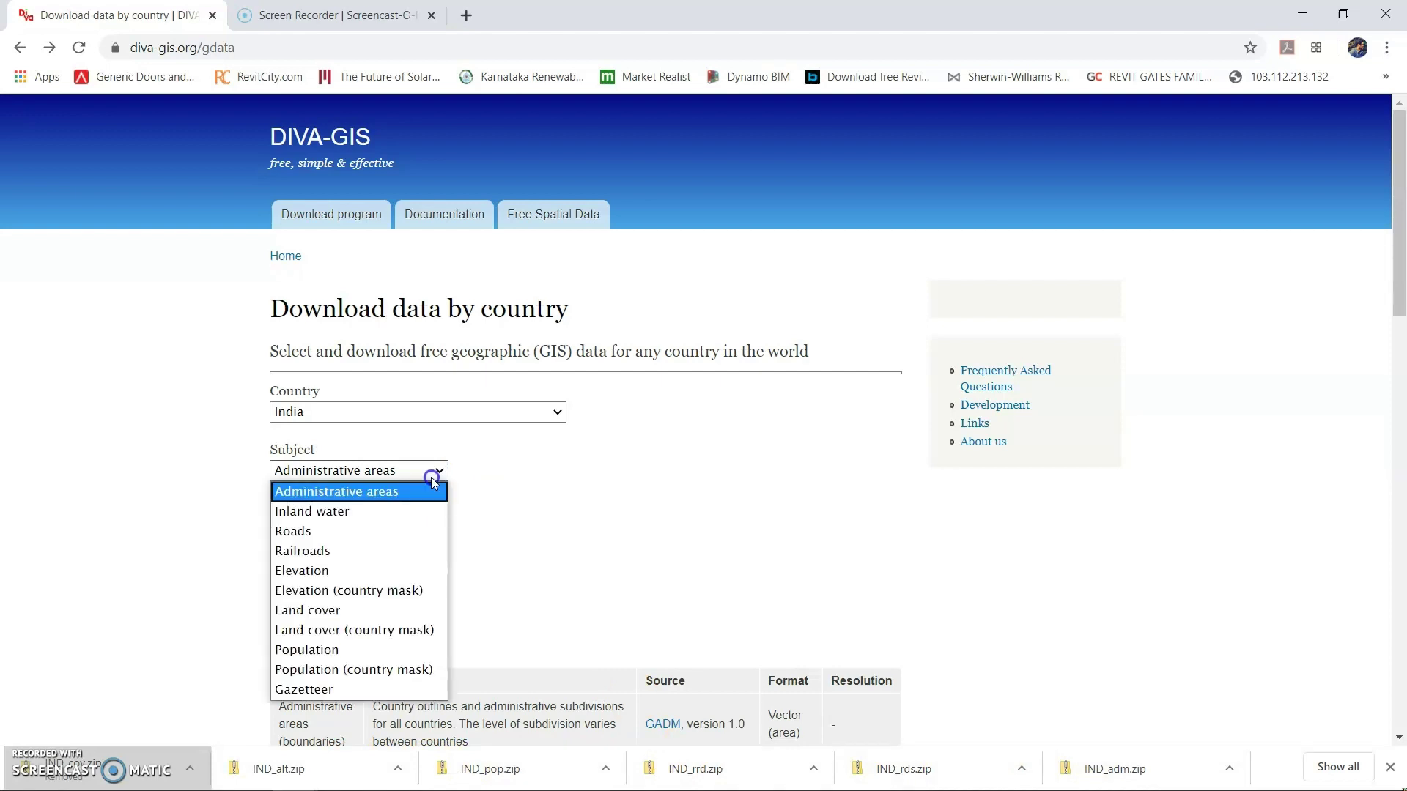
click(325, 532)
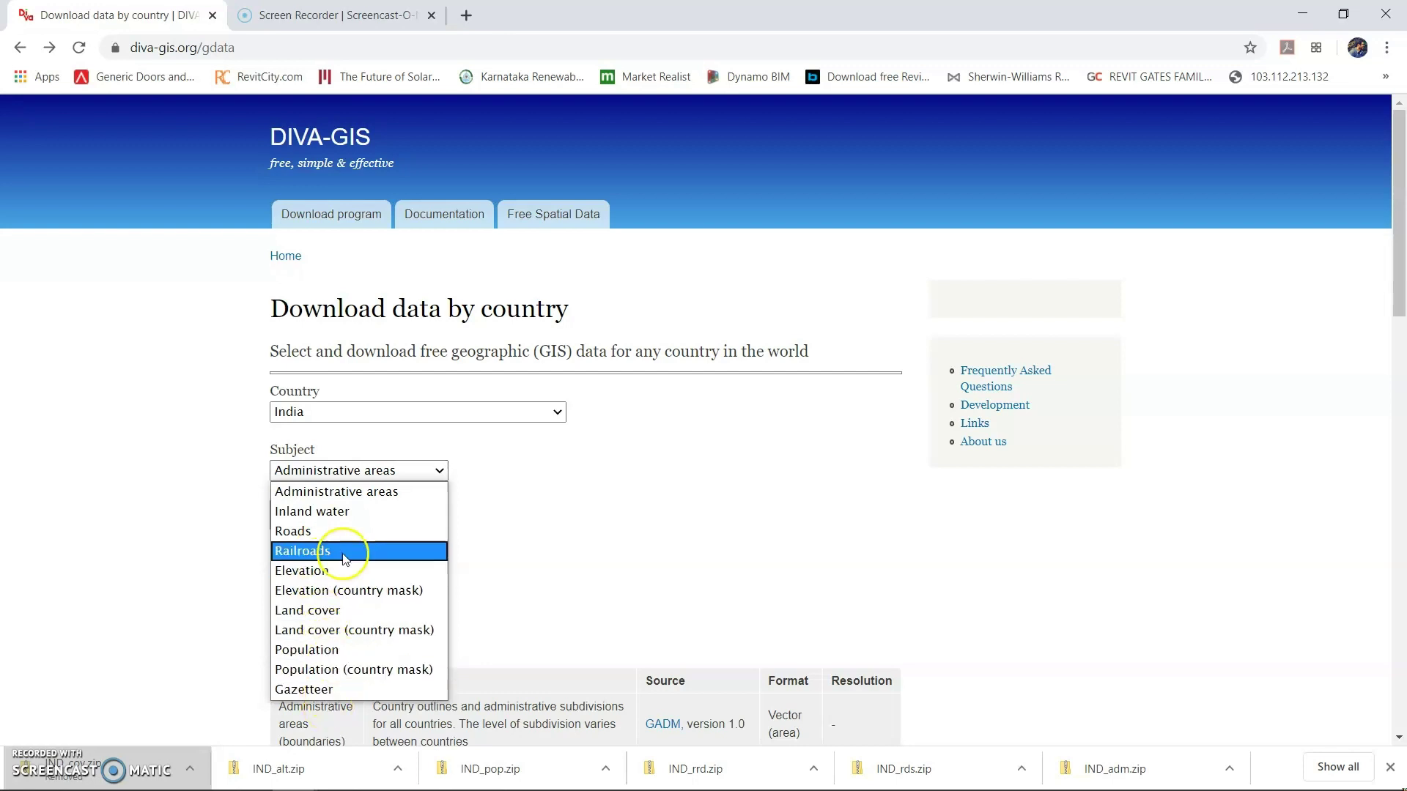
click(613, 464)
click(596, 481)
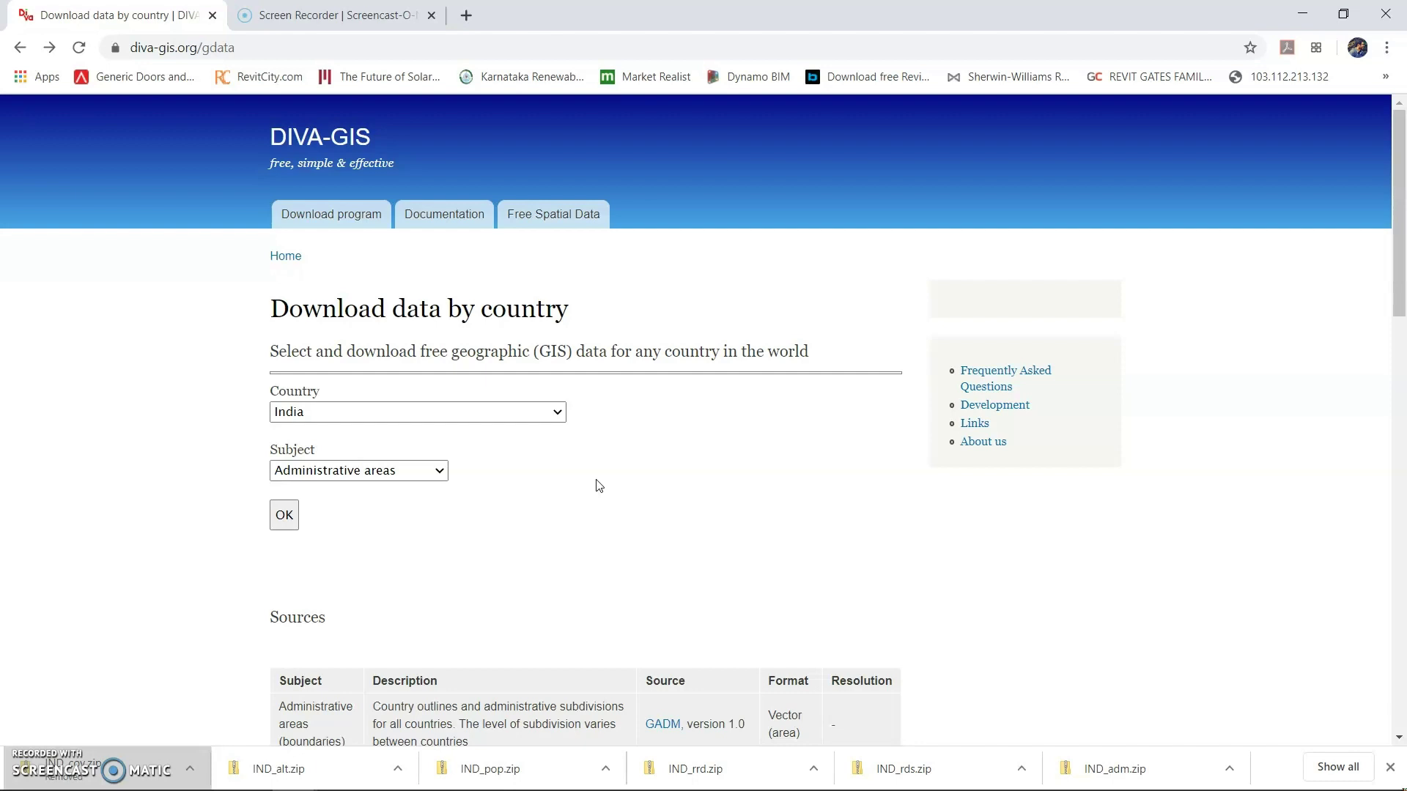
click(393, 471)
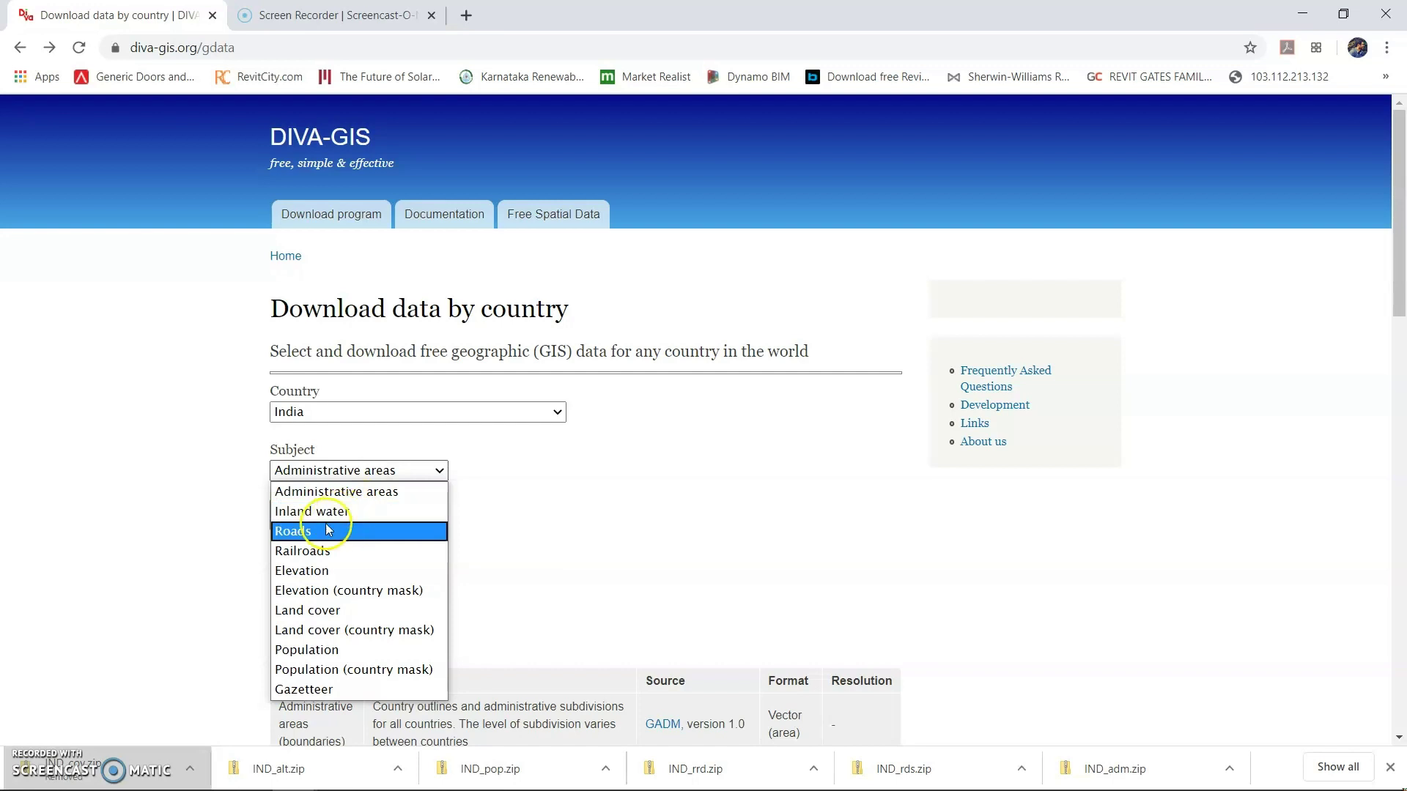
click(318, 578)
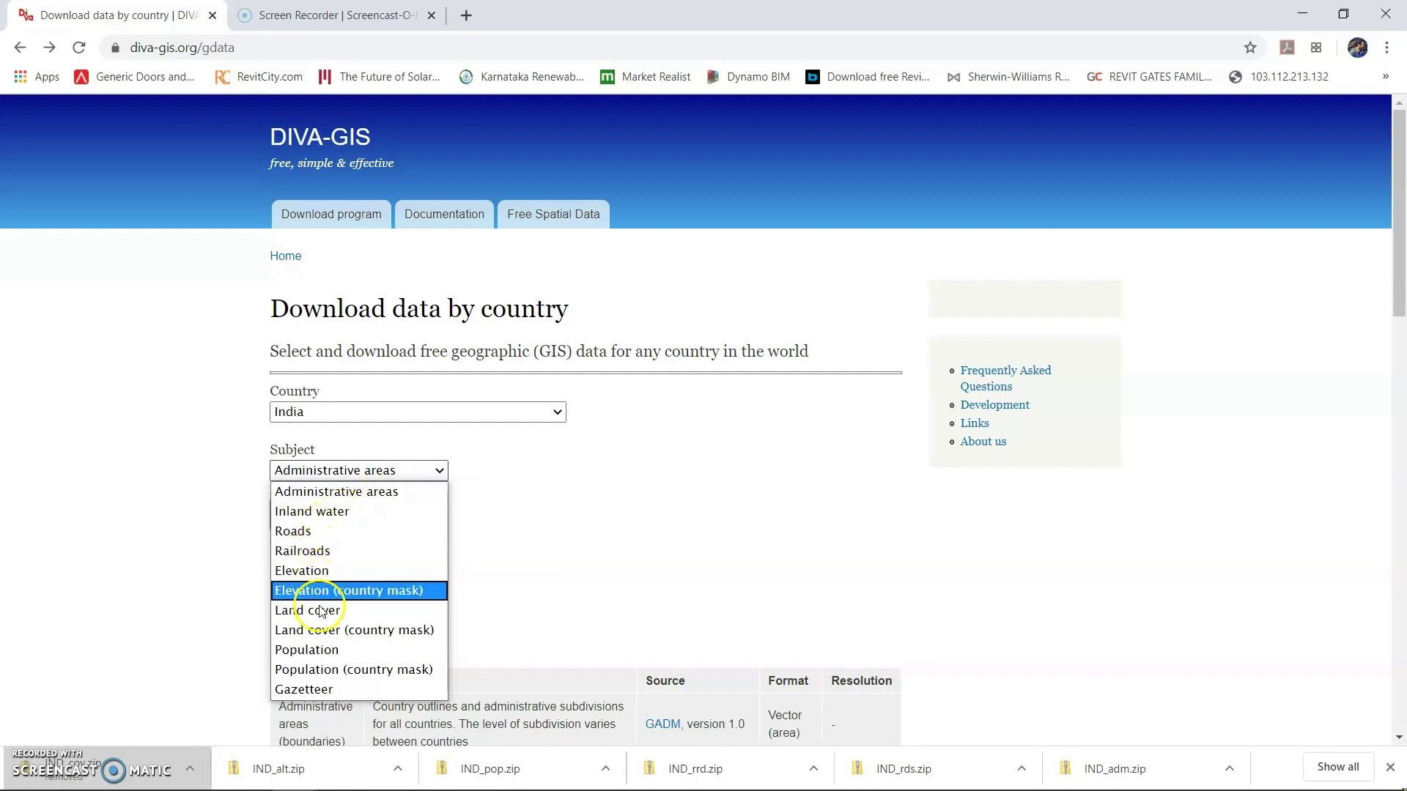
click(582, 600)
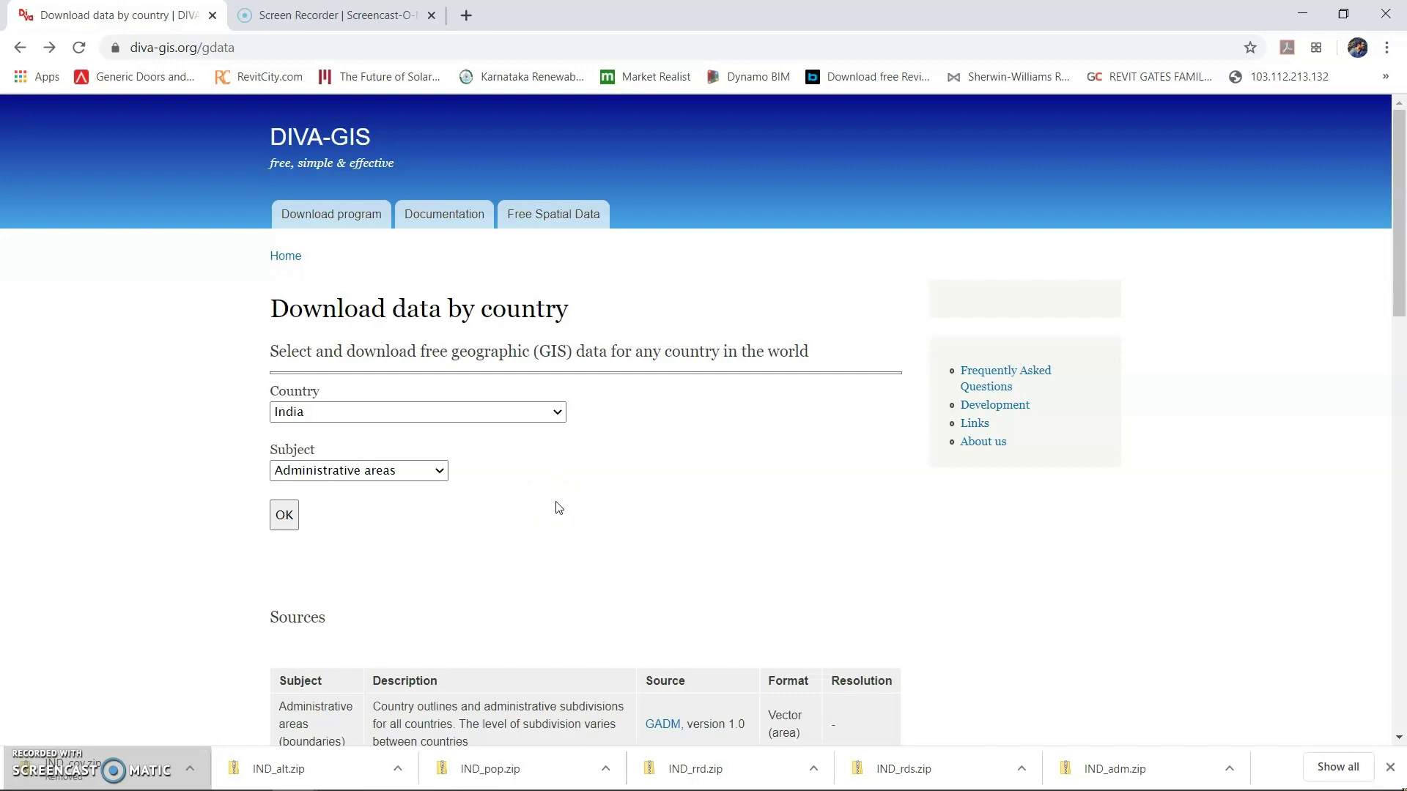
- Switch to QGIS and bring up the File Explorer window showing the shp_file folder
mouse_move(337, 775)
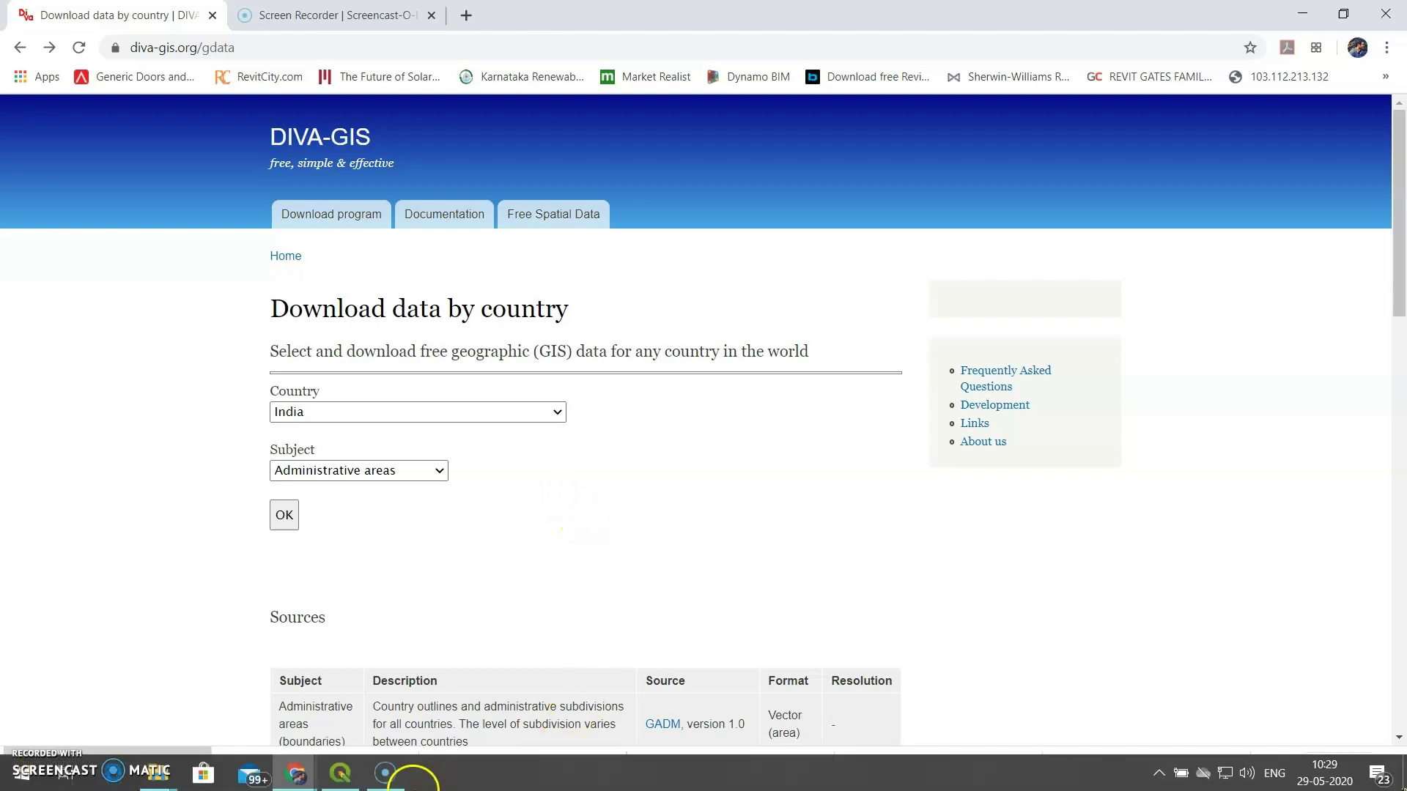
click(340, 774)
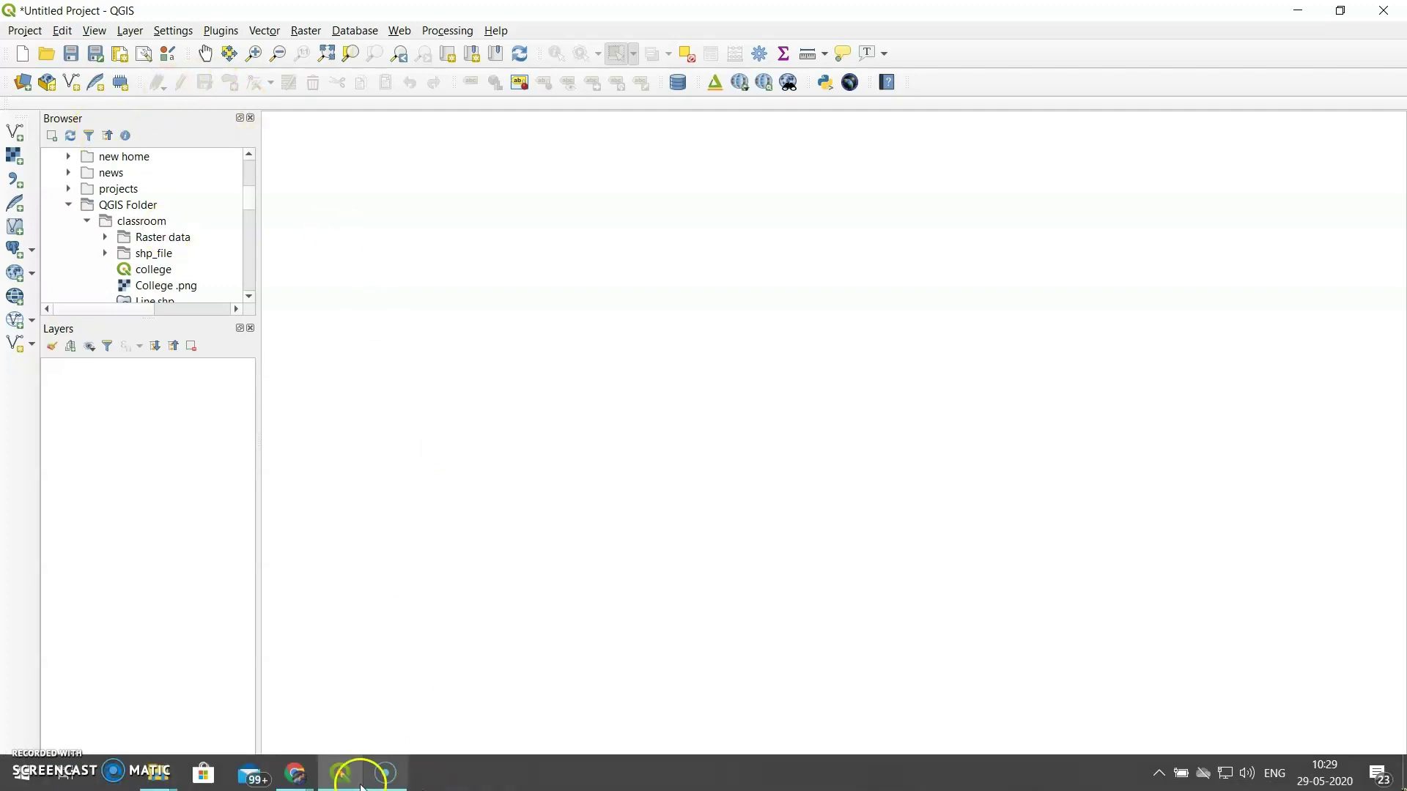
click(157, 770)
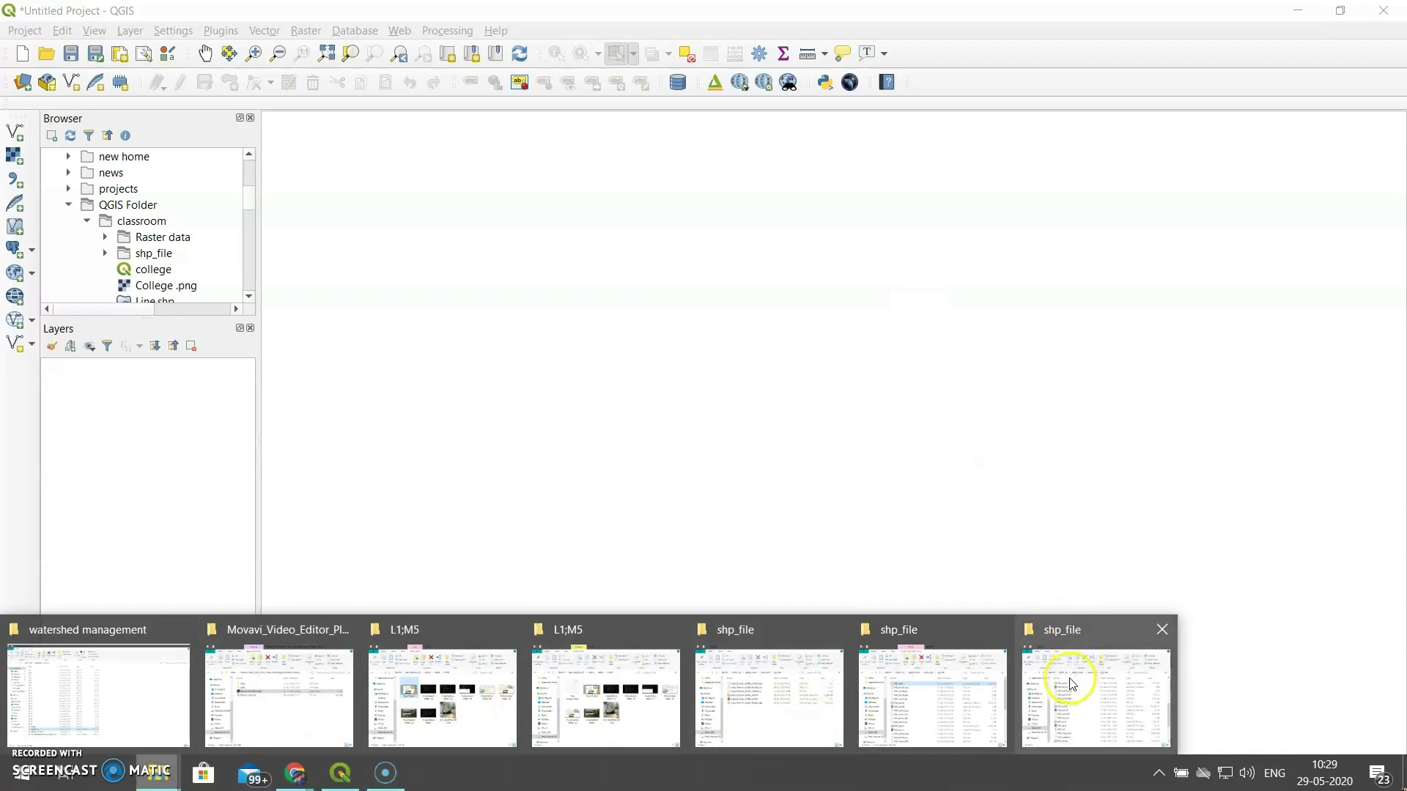
click(1062, 697)
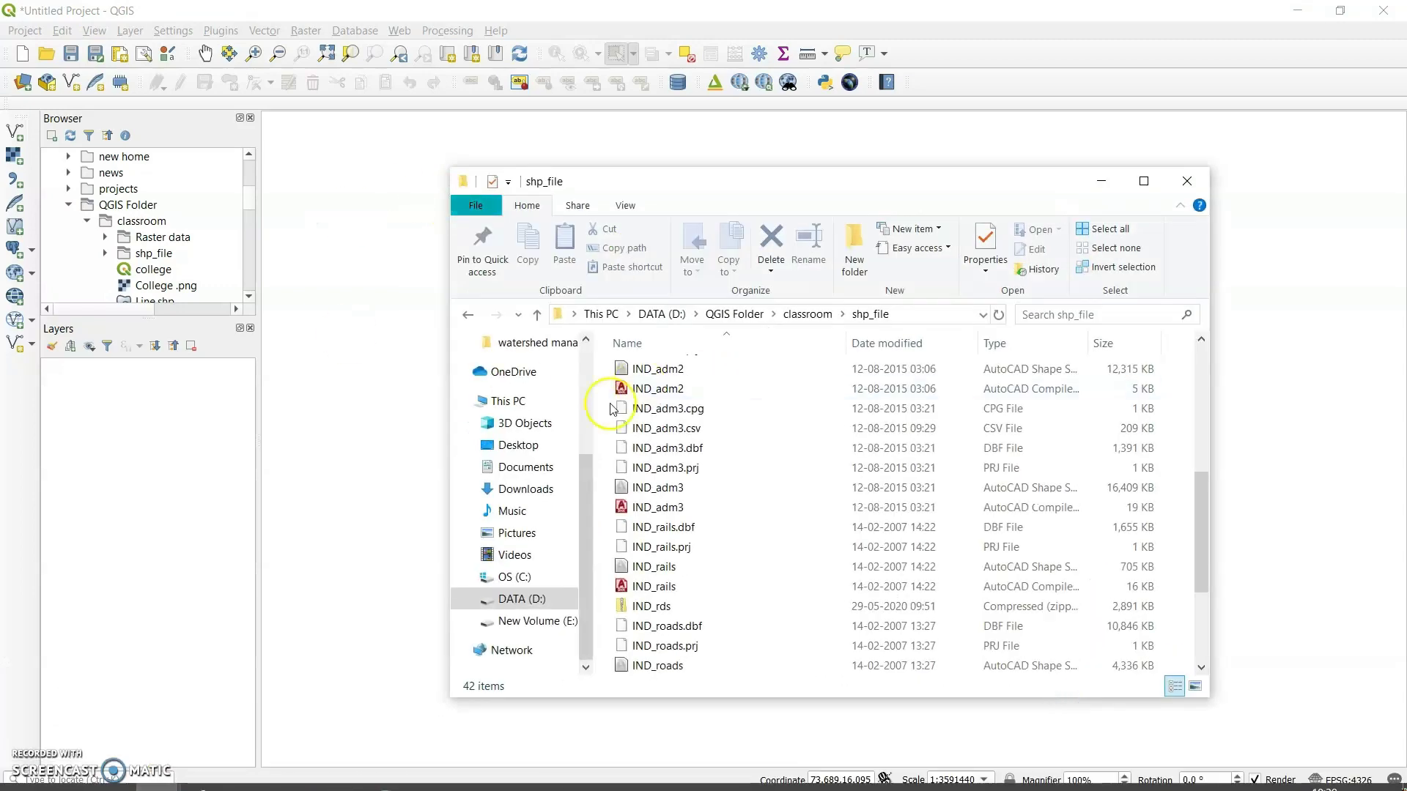
- Browse the D: drive through QGIS Folder and classroom to shp_file, and look through its extracted files
click(534, 621)
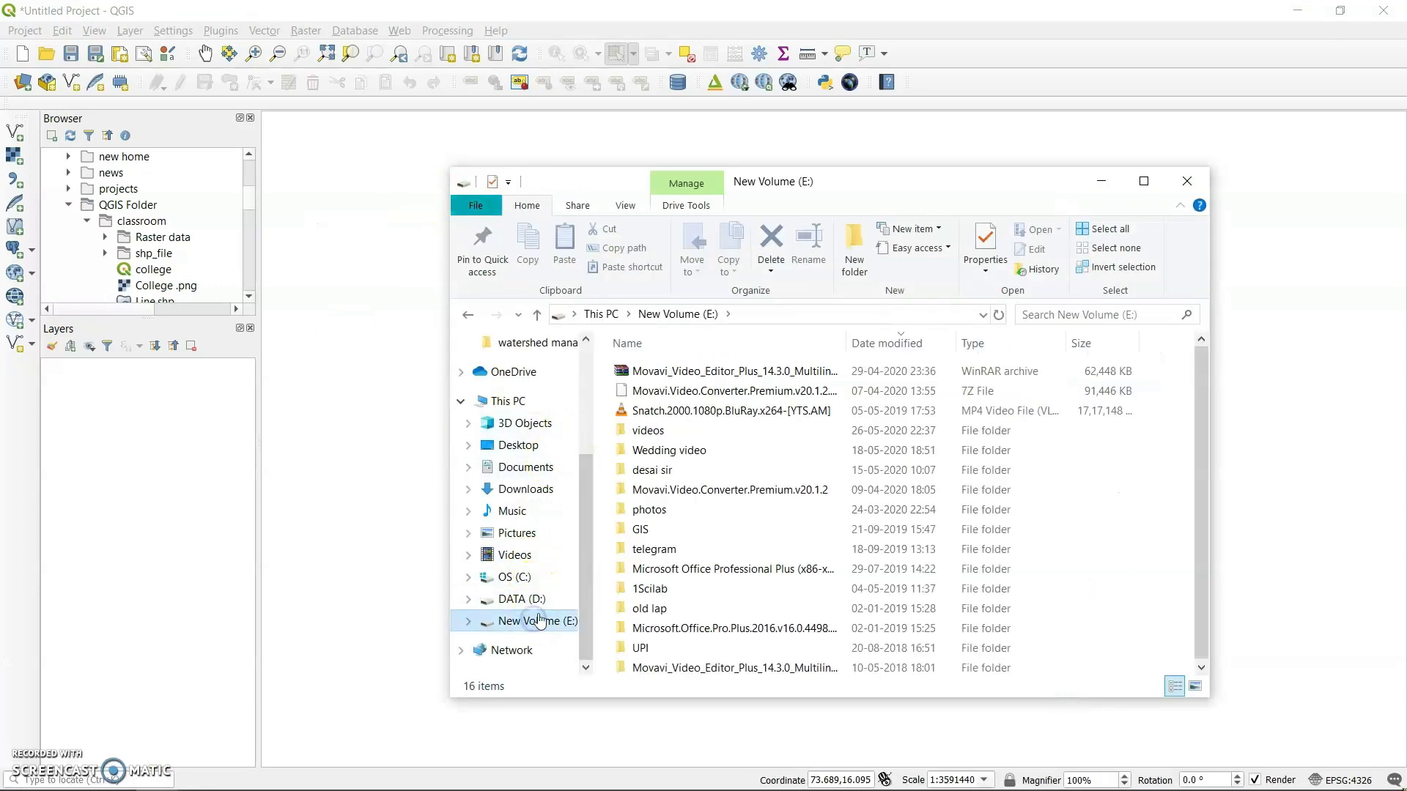
click(531, 598)
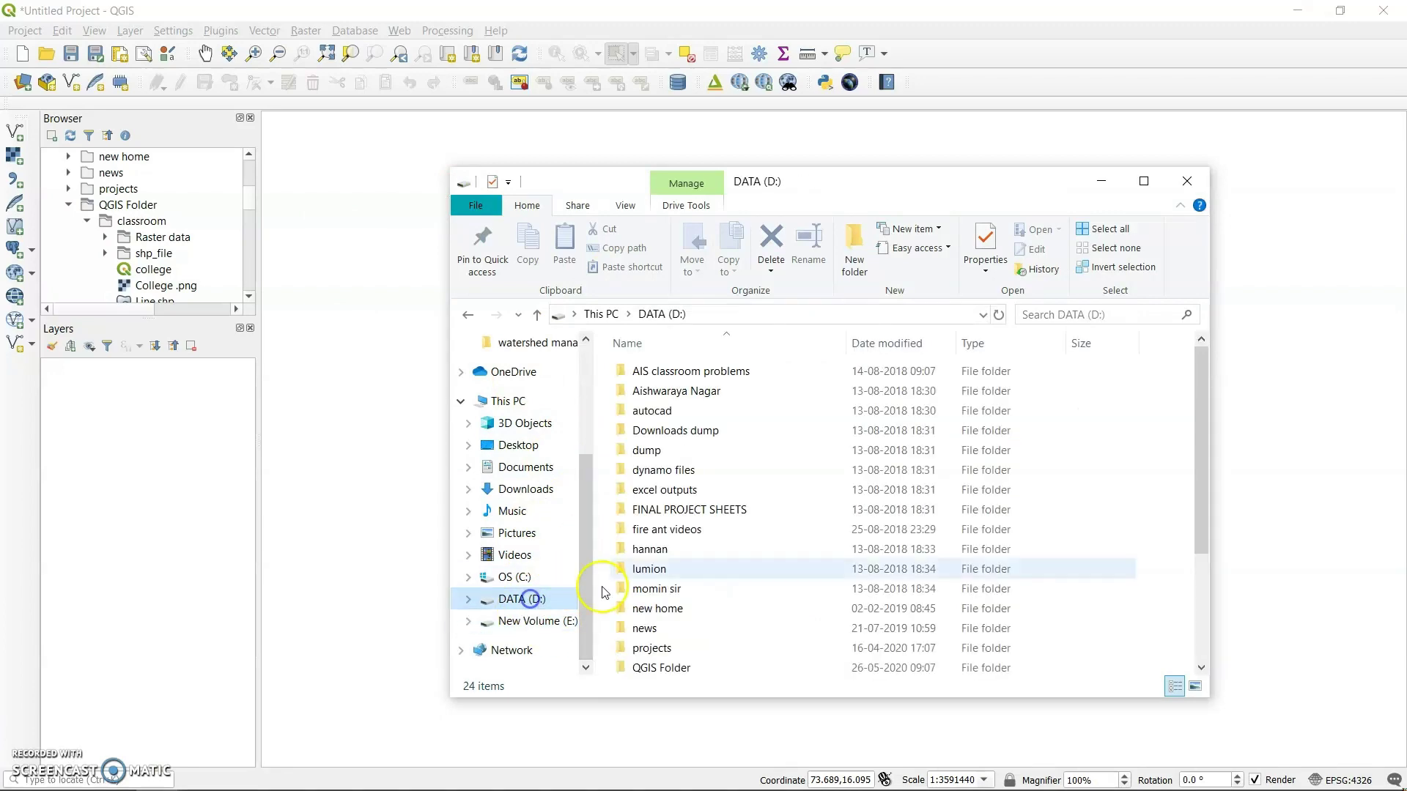
scroll(603, 592, down, 1)
double_click(668, 626)
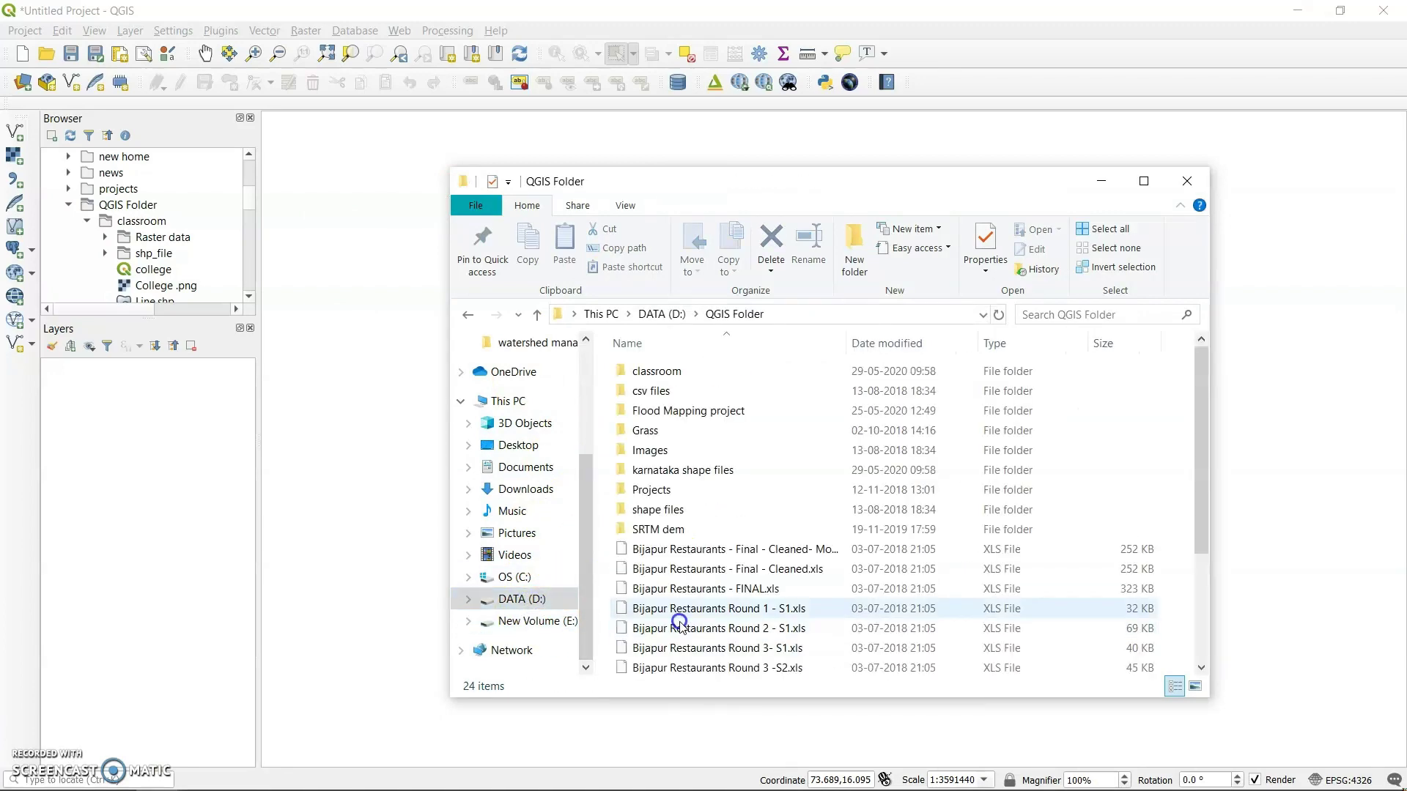
double_click(654, 371)
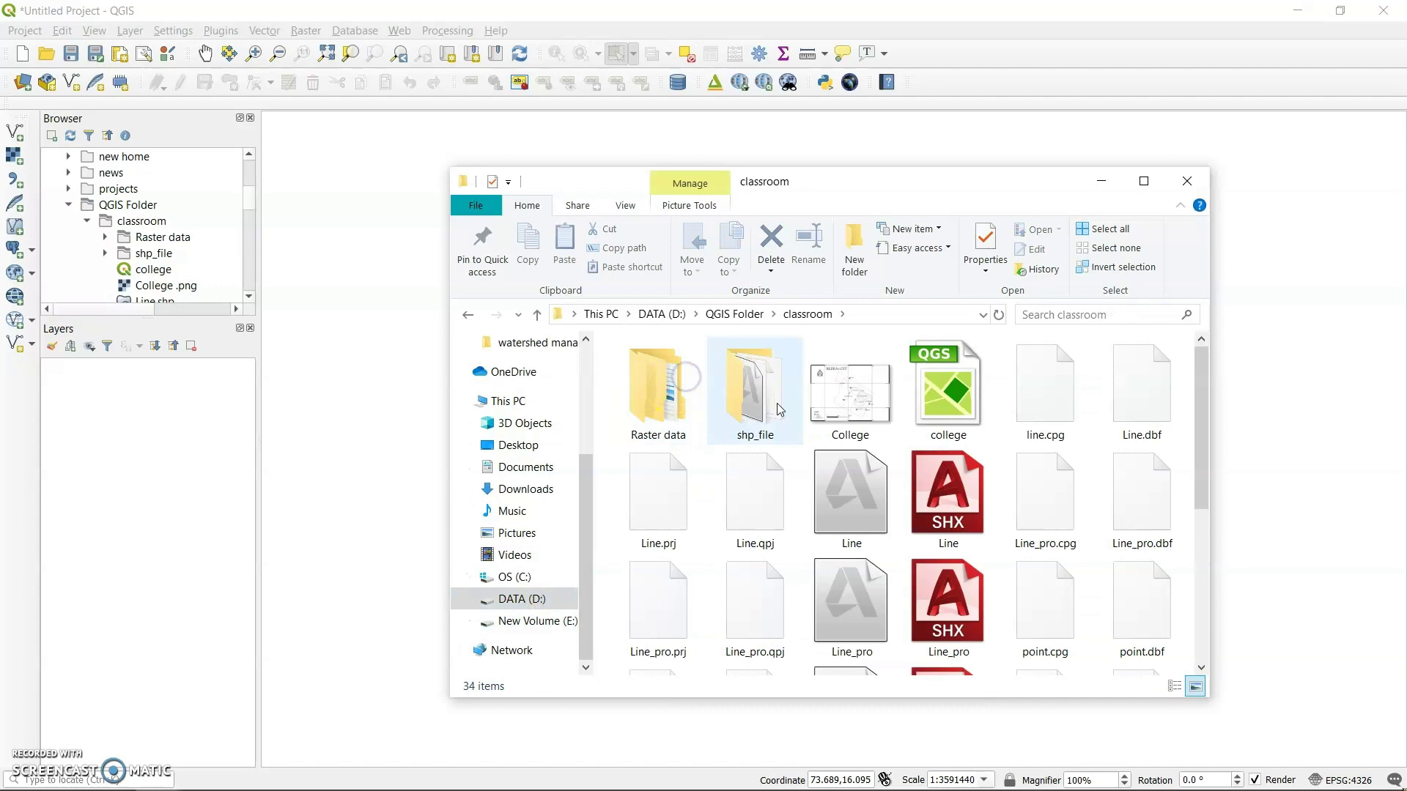
double_click(746, 385)
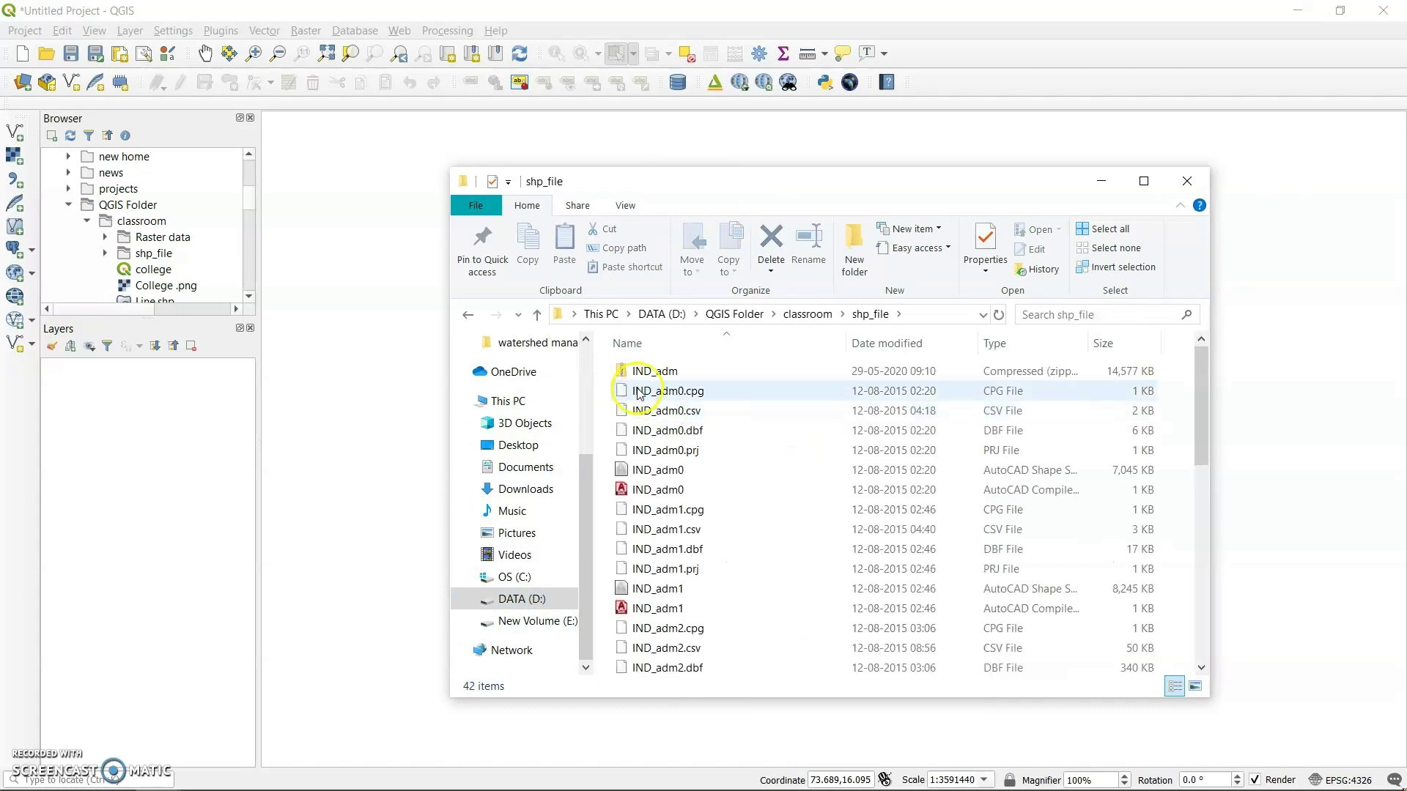
scroll(684, 472, down, 8)
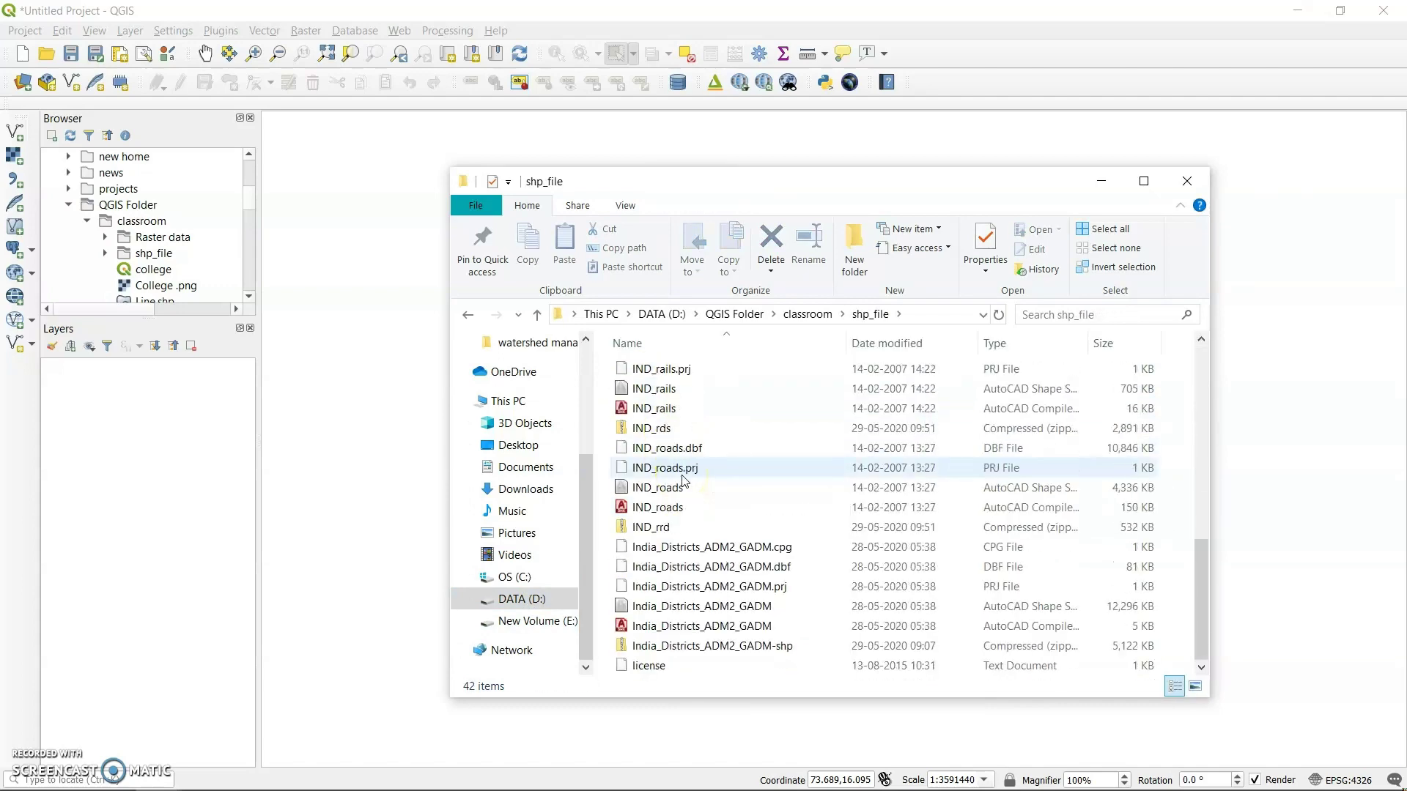
scroll(689, 439, up, 8)
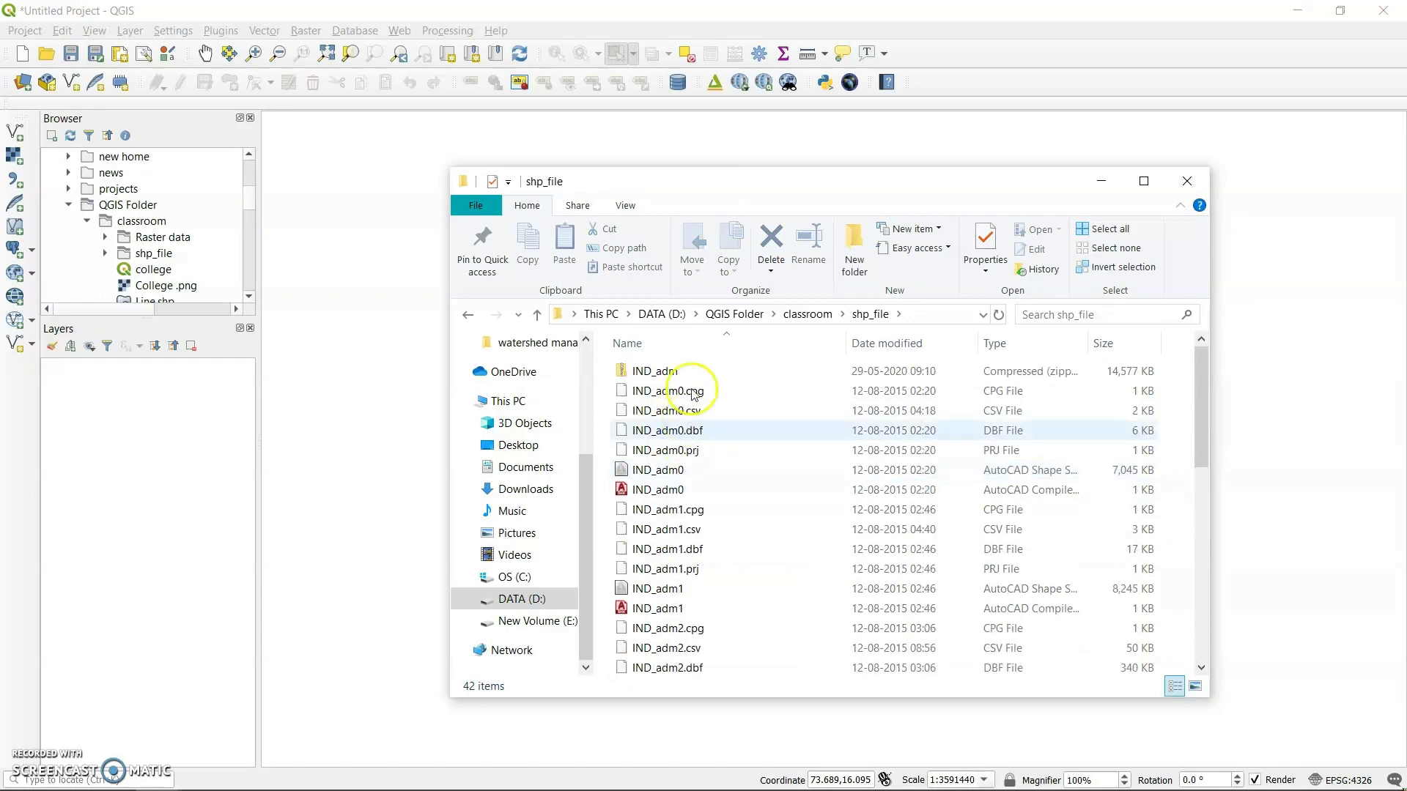
- Look at the extraction options for the IND_adm archive without extracting it, and minimize the folder window
click(624, 375)
right_click(624, 376)
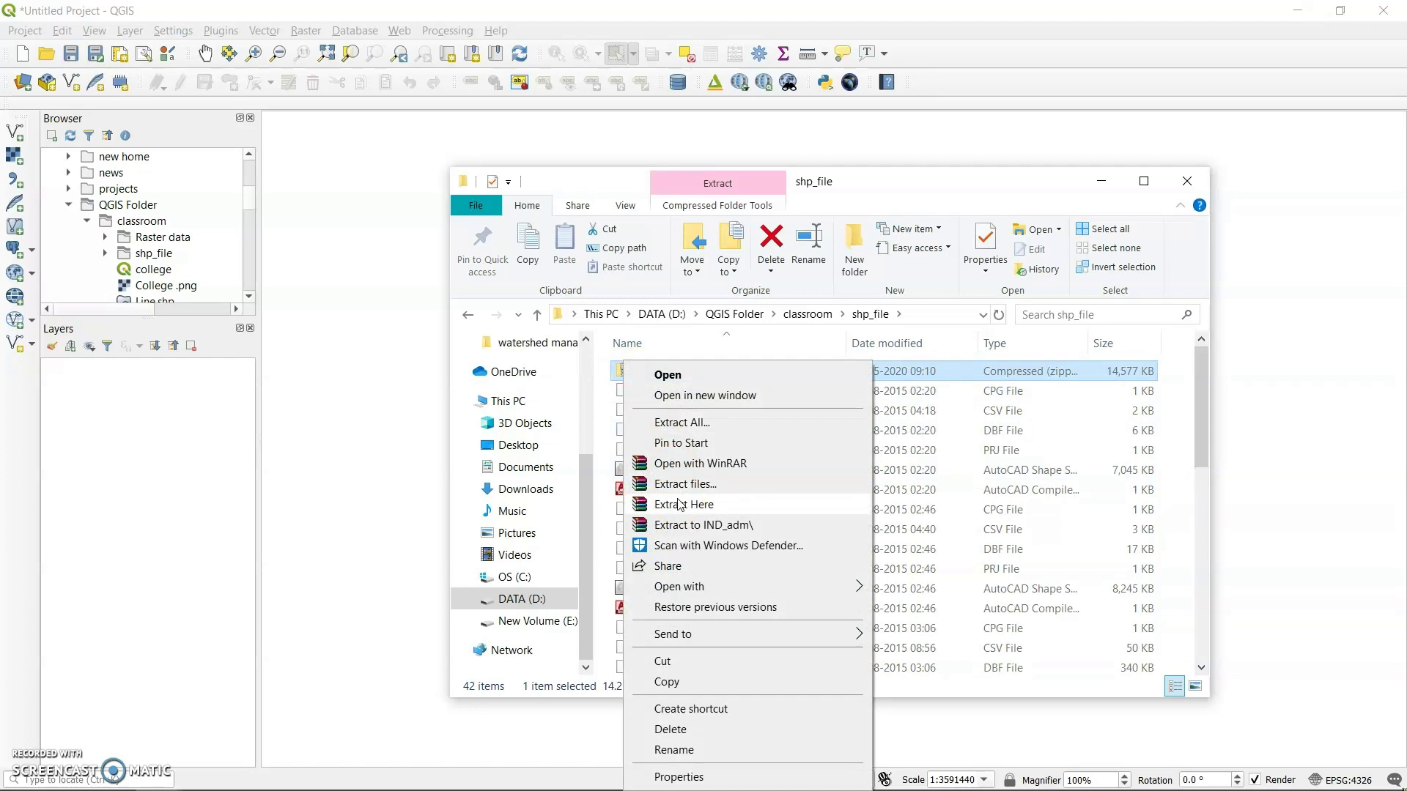
click(907, 378)
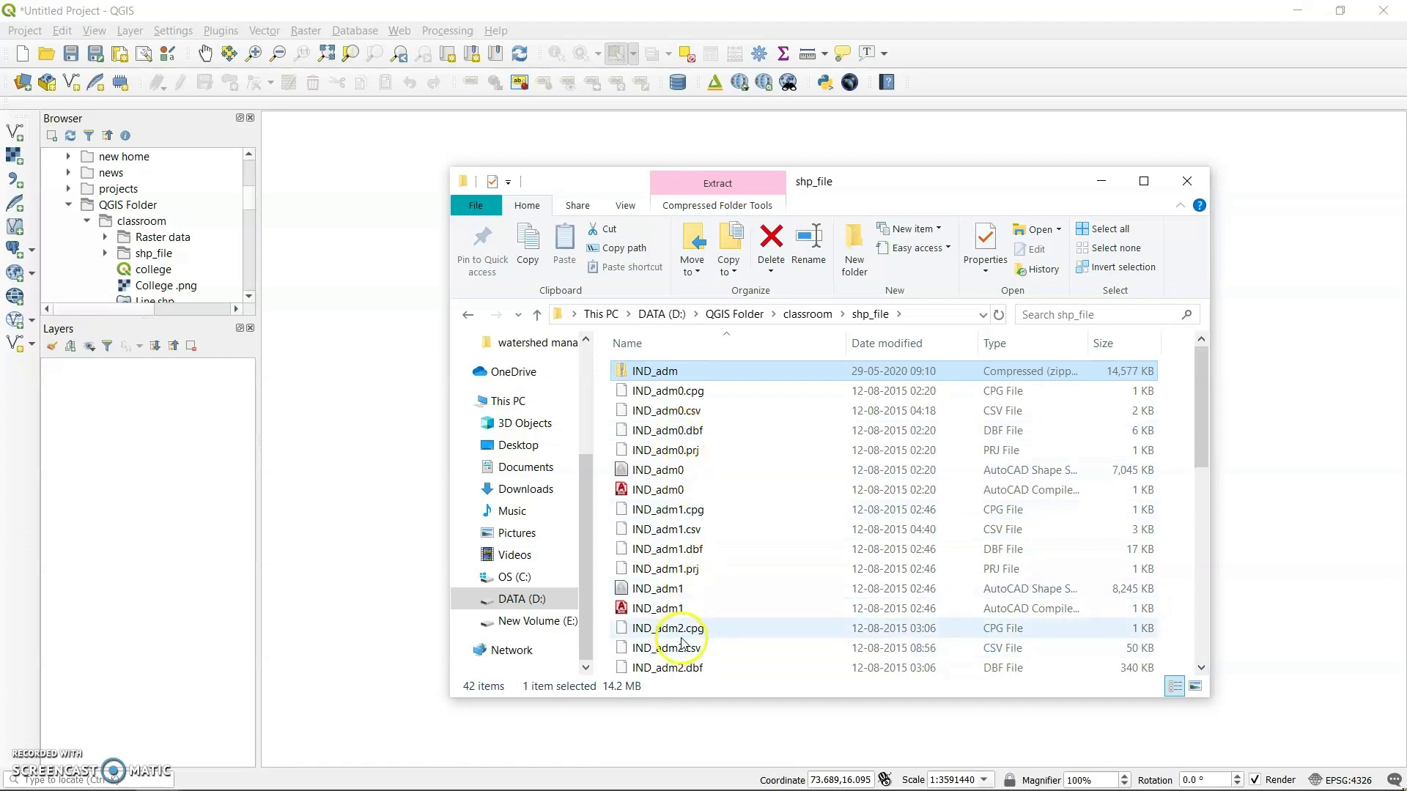
click(1100, 181)
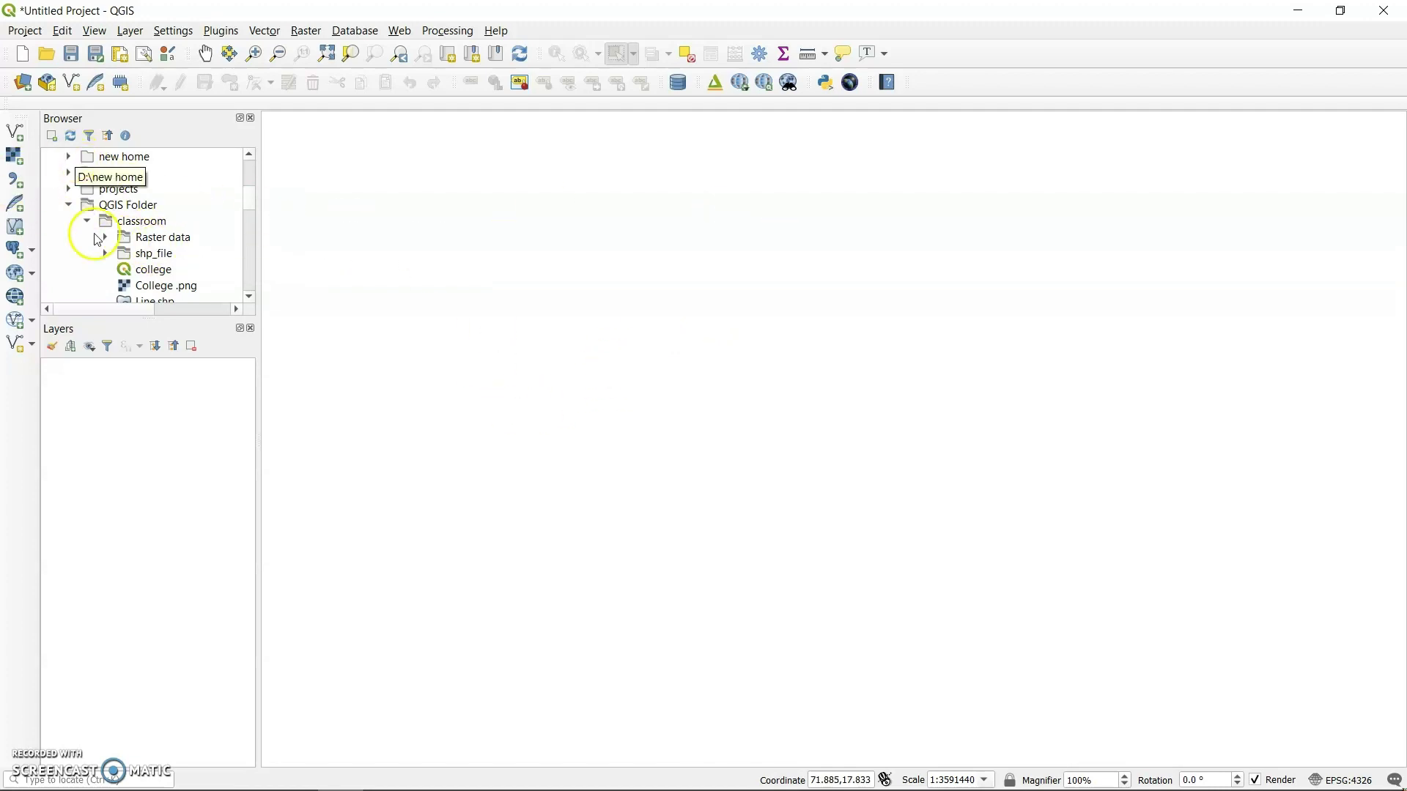
click(21, 140)
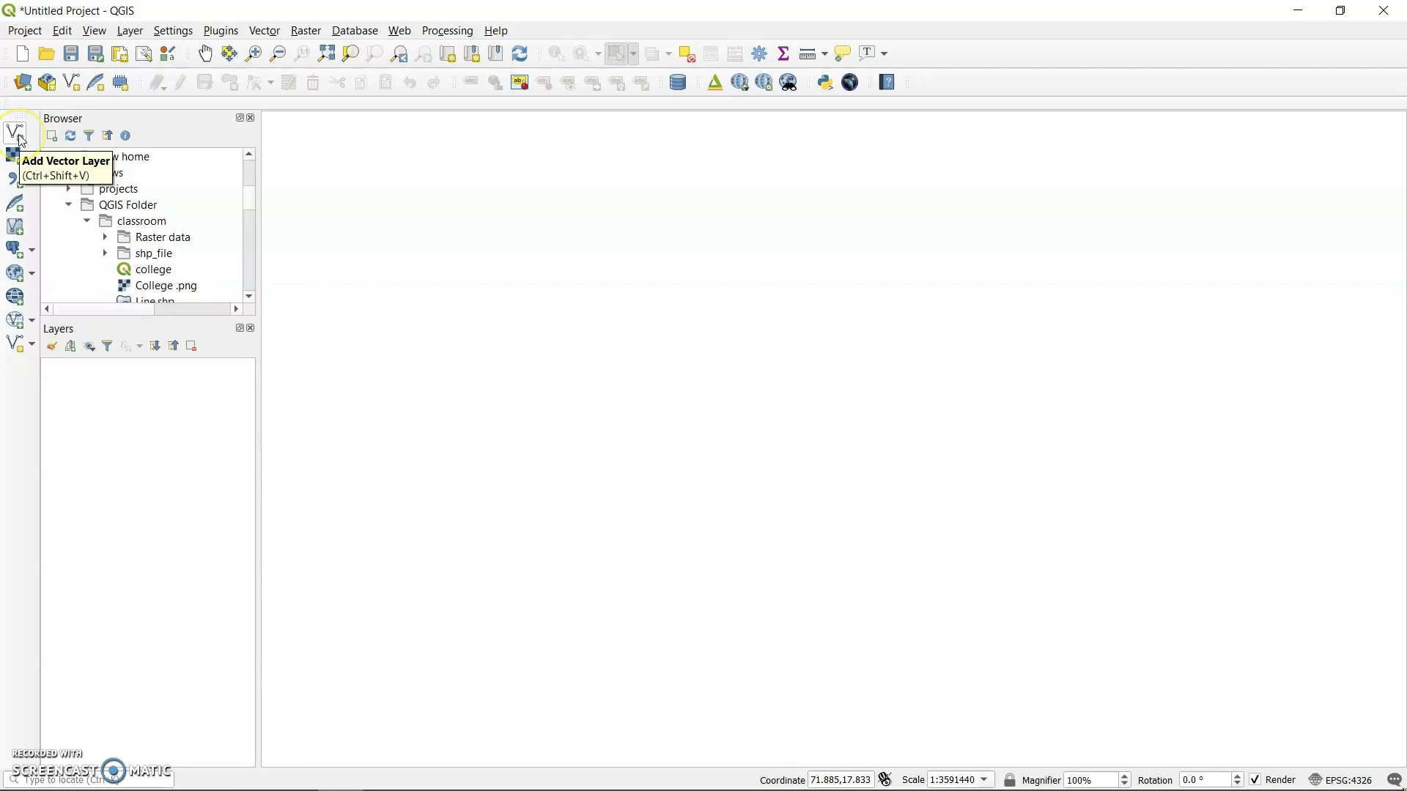
click(723, 305)
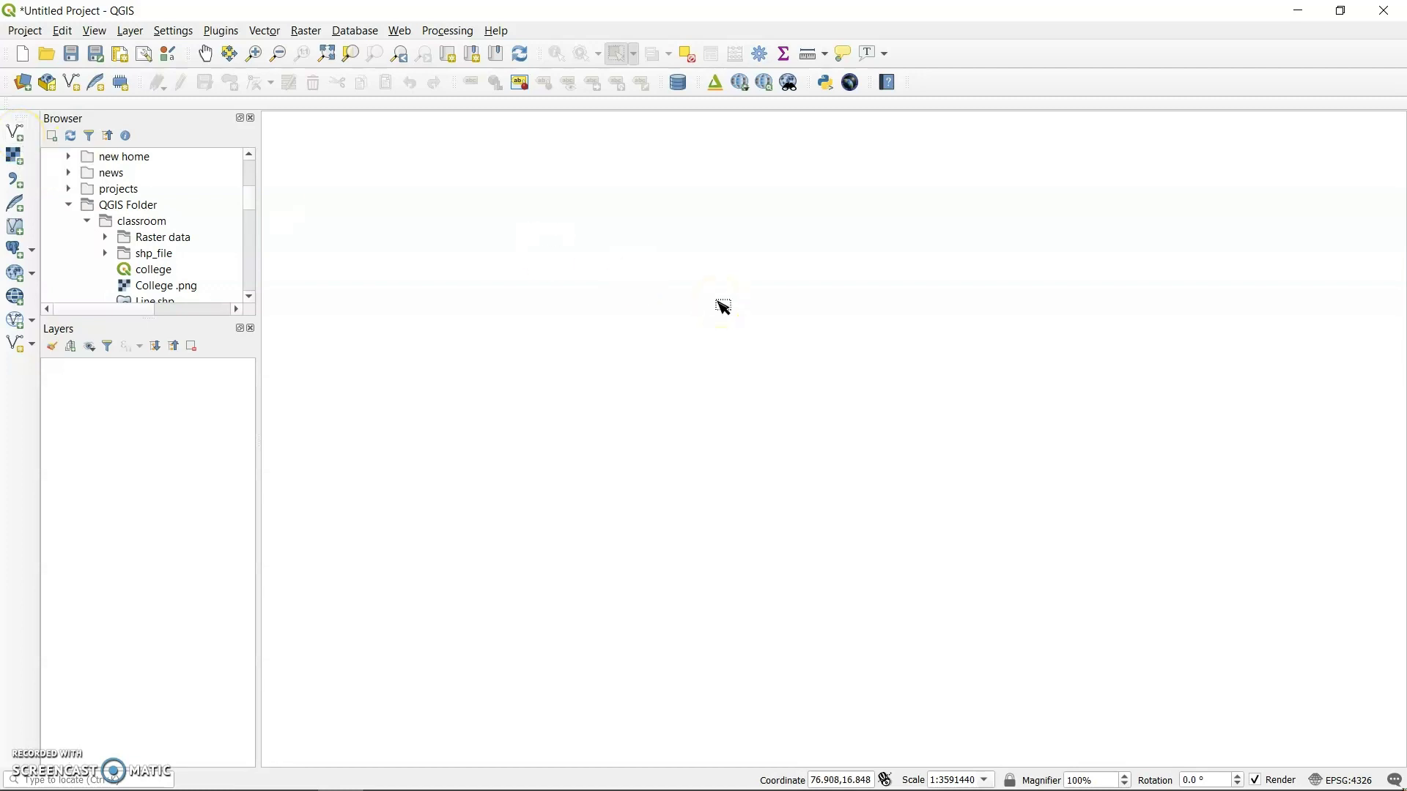
- Expand the shp_file folder inside QGIS Folder > classroom in the QGIS file browser to list its shapefiles
click(121, 211)
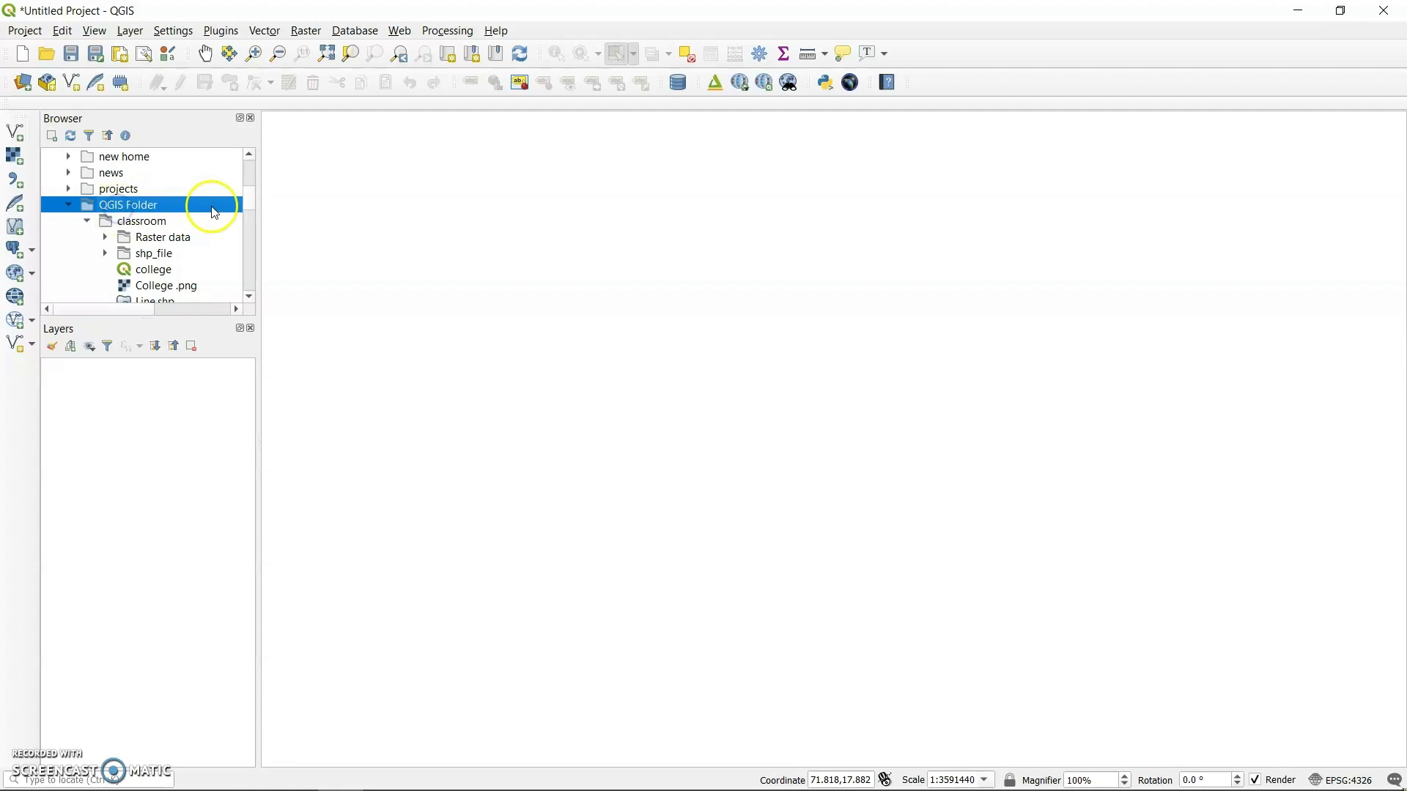
click(143, 224)
double_click(143, 224)
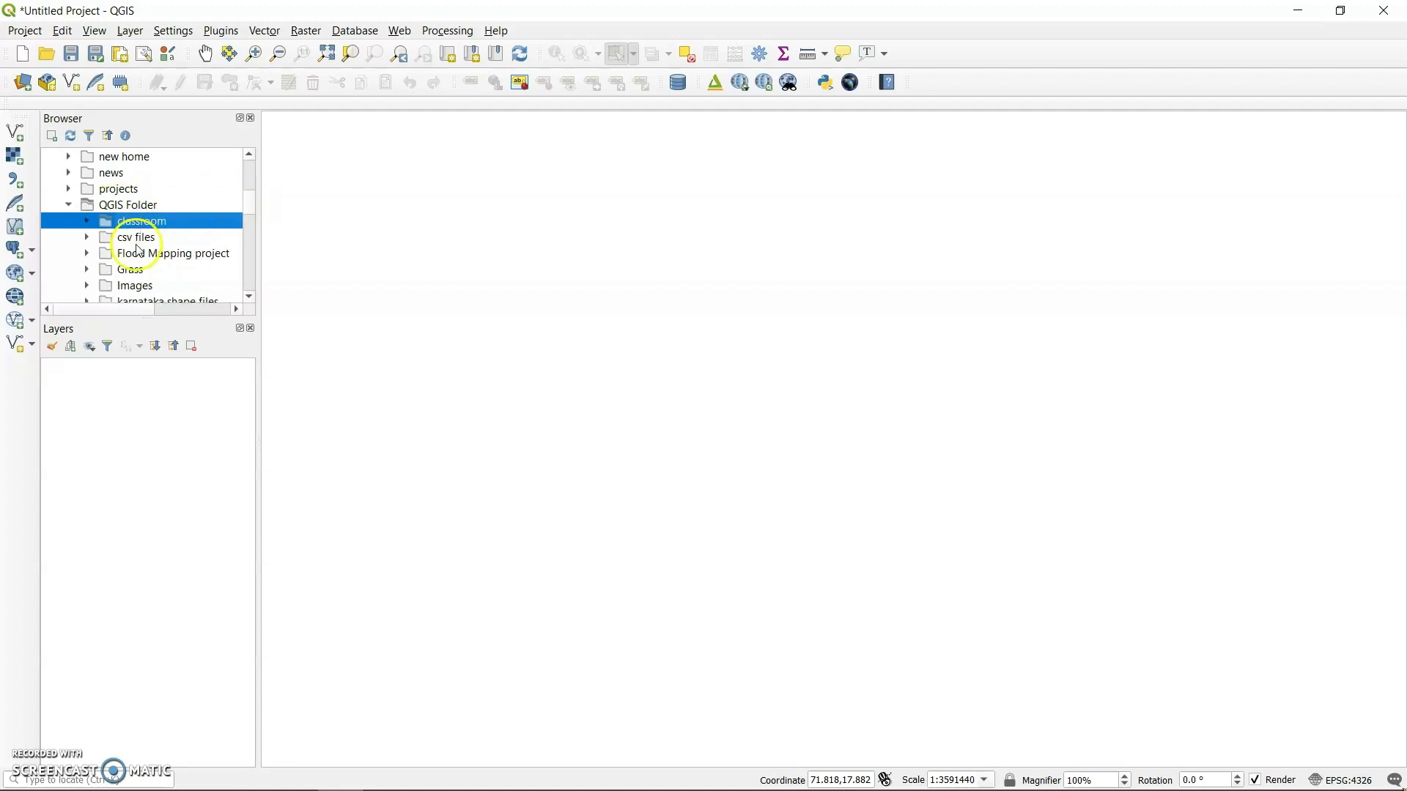
double_click(145, 226)
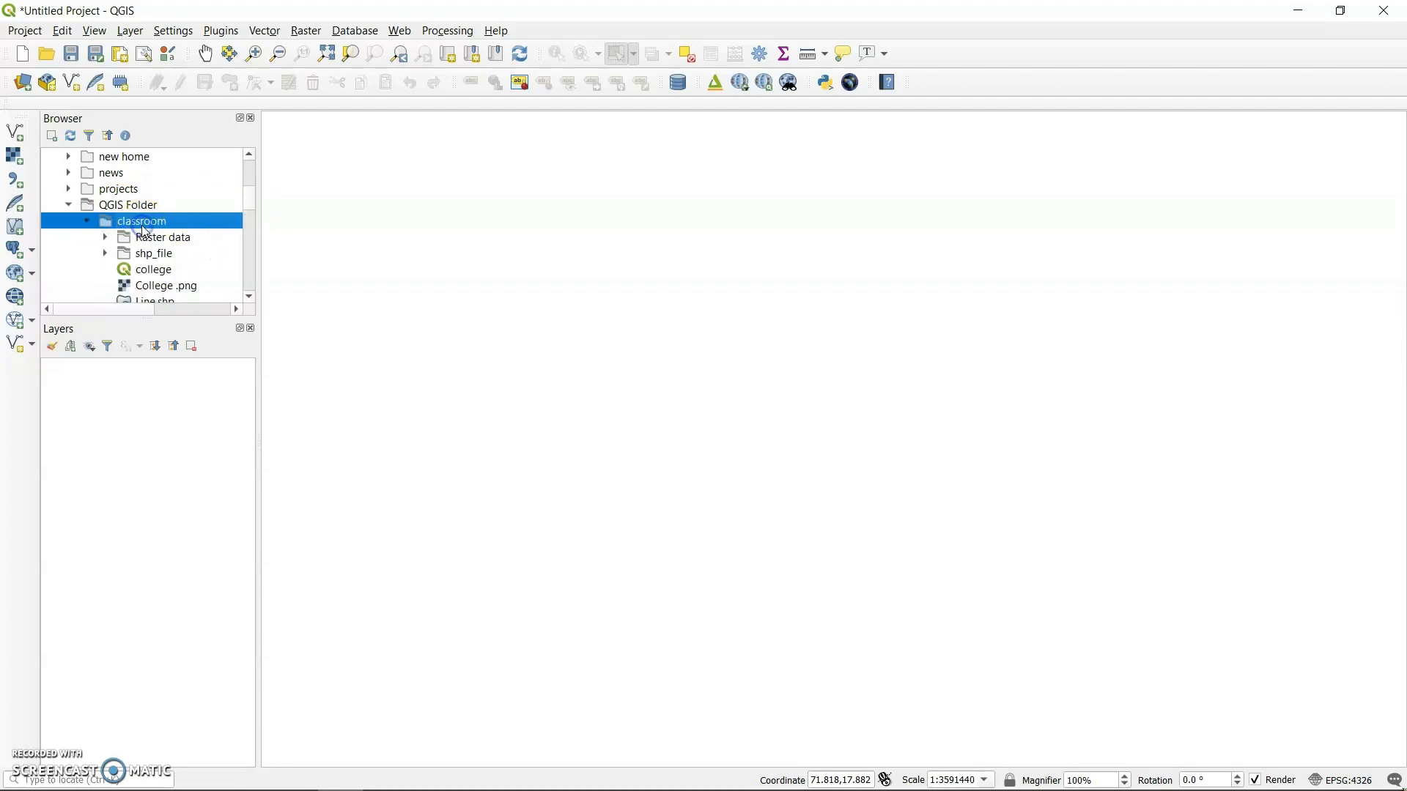
double_click(166, 258)
mouse_move(248, 195)
mouse_down()
mouse_move(249, 219)
mouse_move(248, 200)
mouse_up()
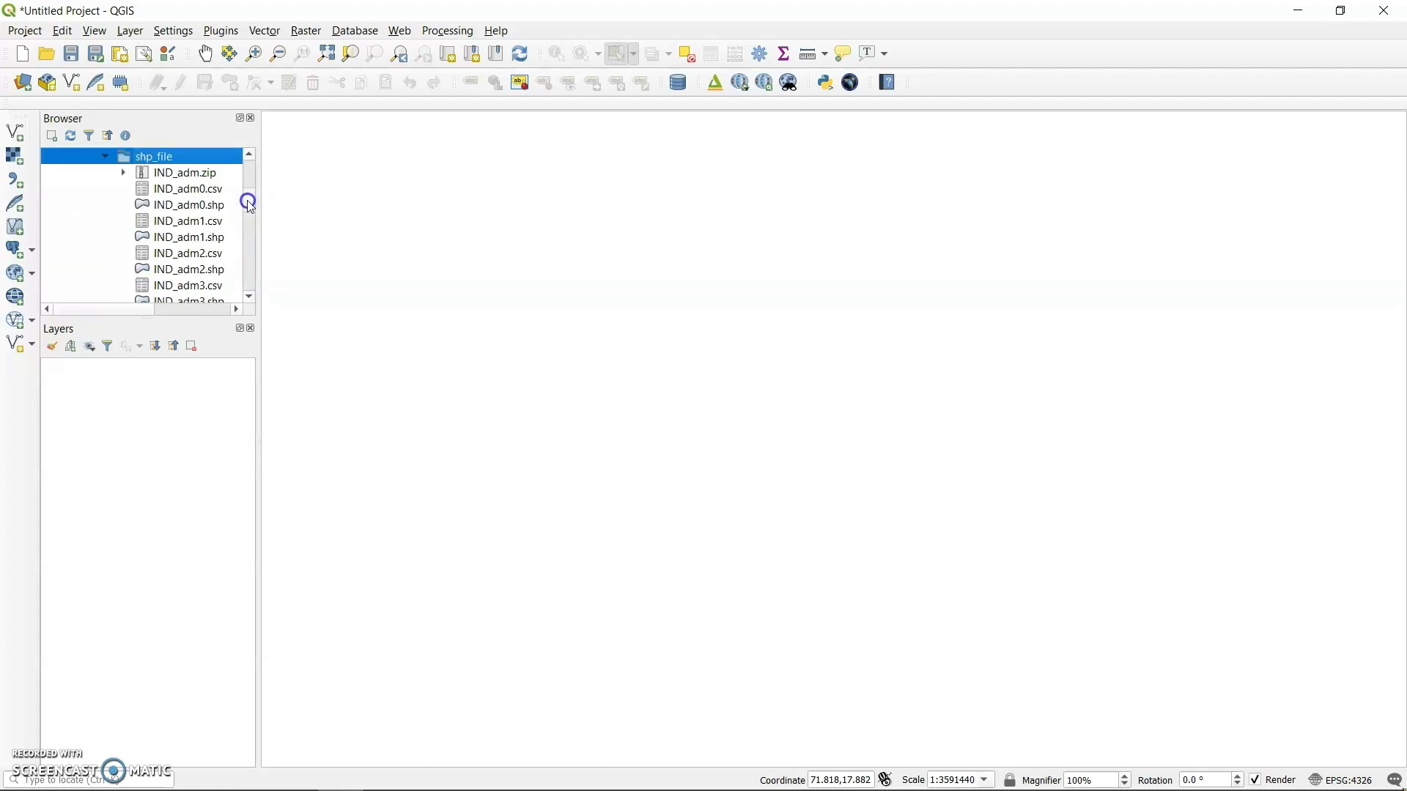
- Add IND_adm0.shp to the map as a layer, and remove that layer from the project
click(186, 207)
drag(187, 210, 781, 326)
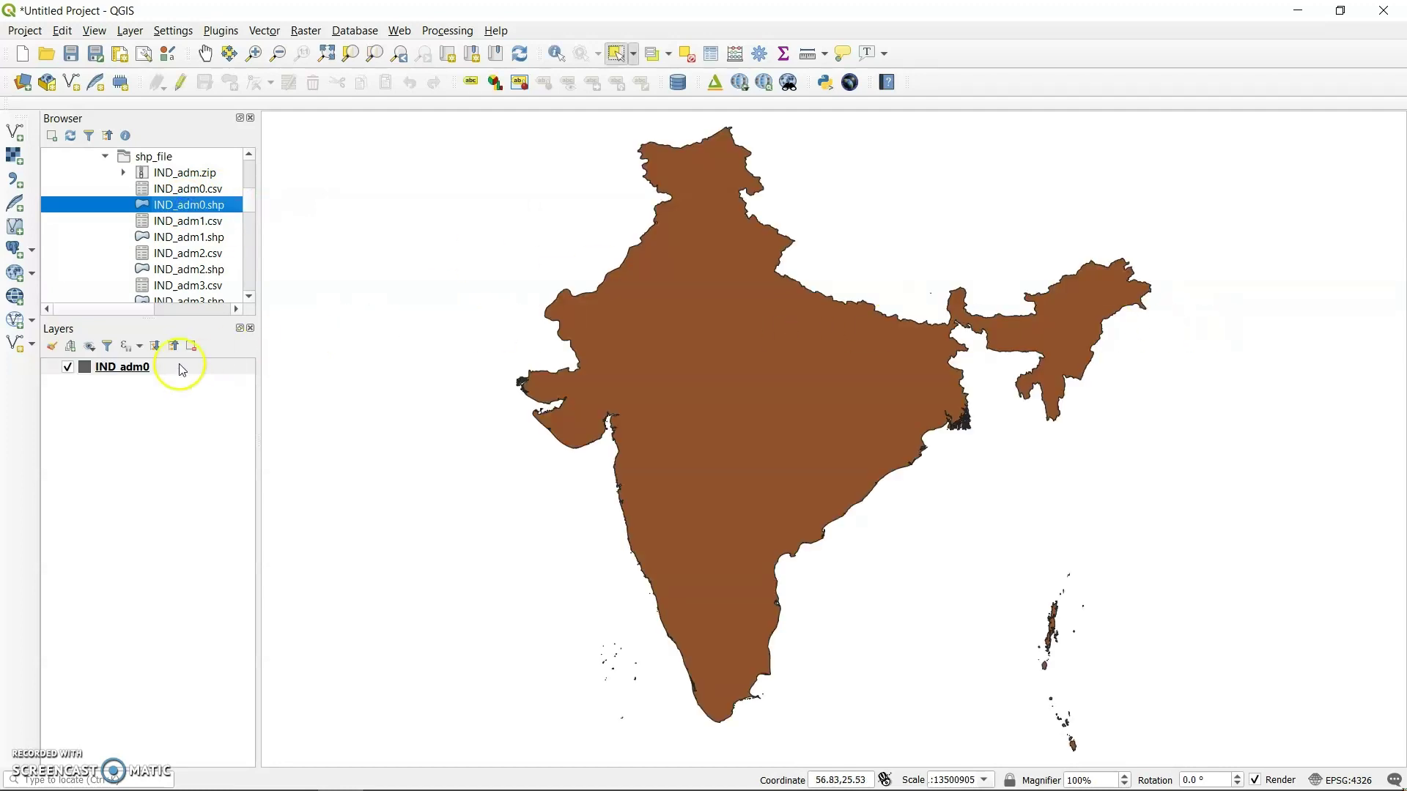
right_click(132, 370)
click(188, 526)
click(710, 423)
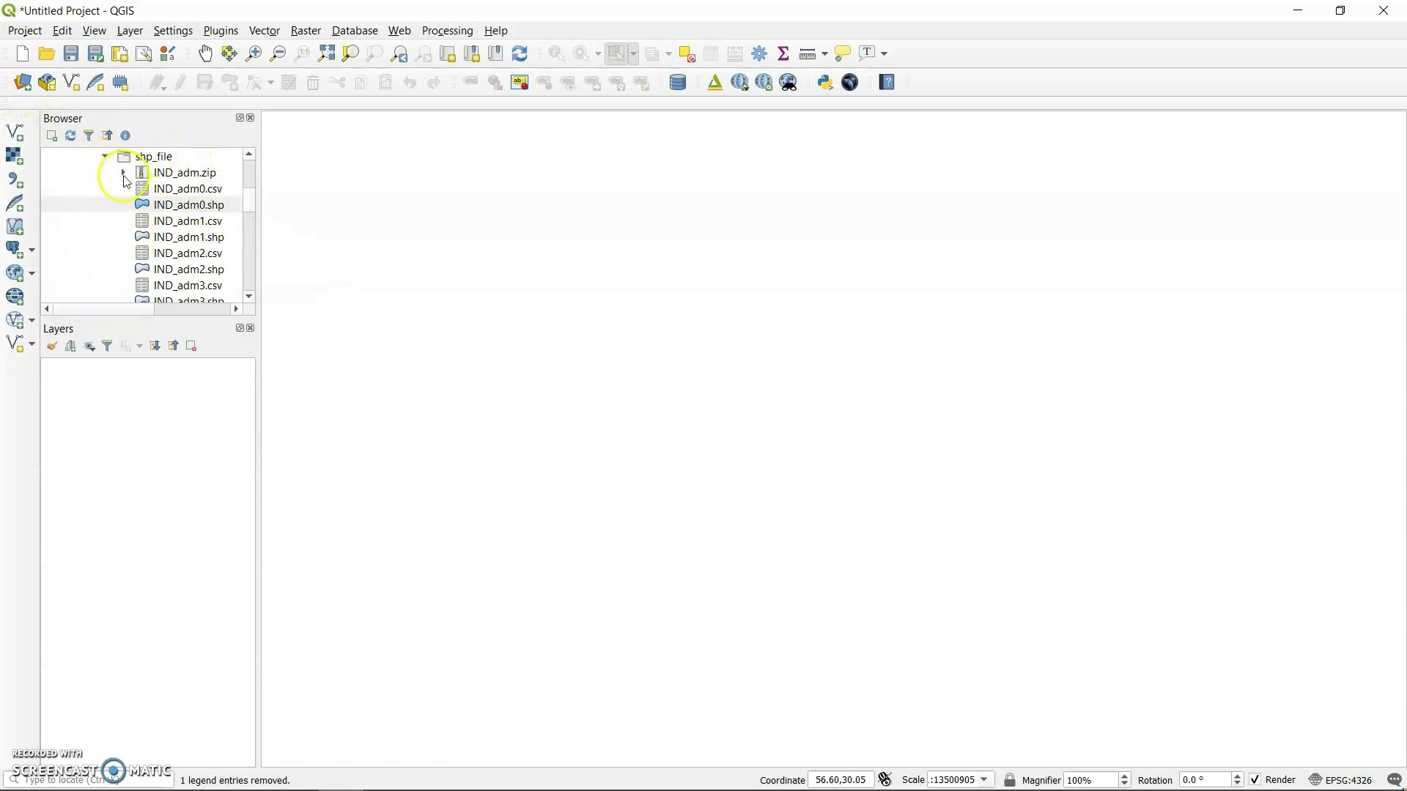
- Start adding a vector layer from a file and browse to the shp_file folder inside QGIS Folder > classroom
drag(169, 212, 758, 292)
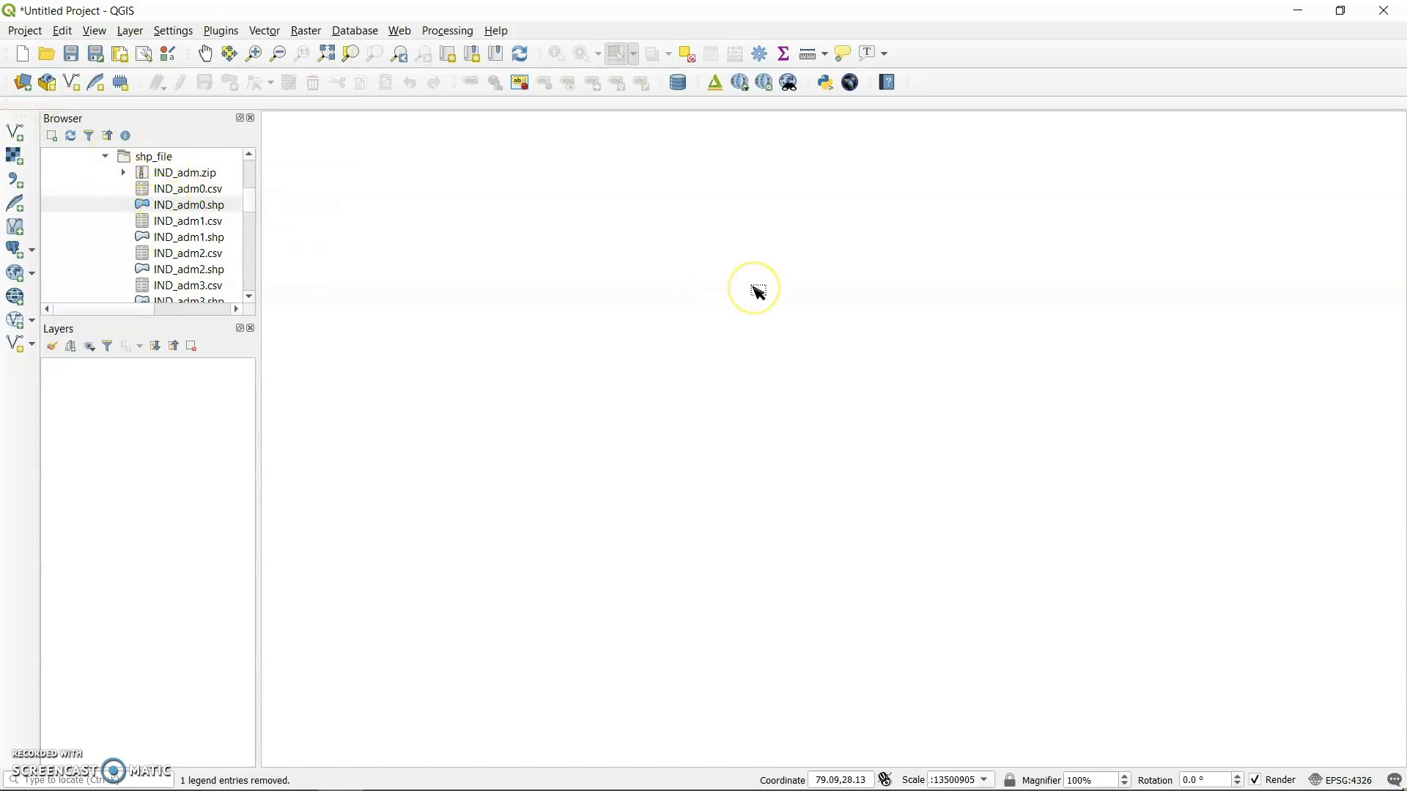
click(16, 134)
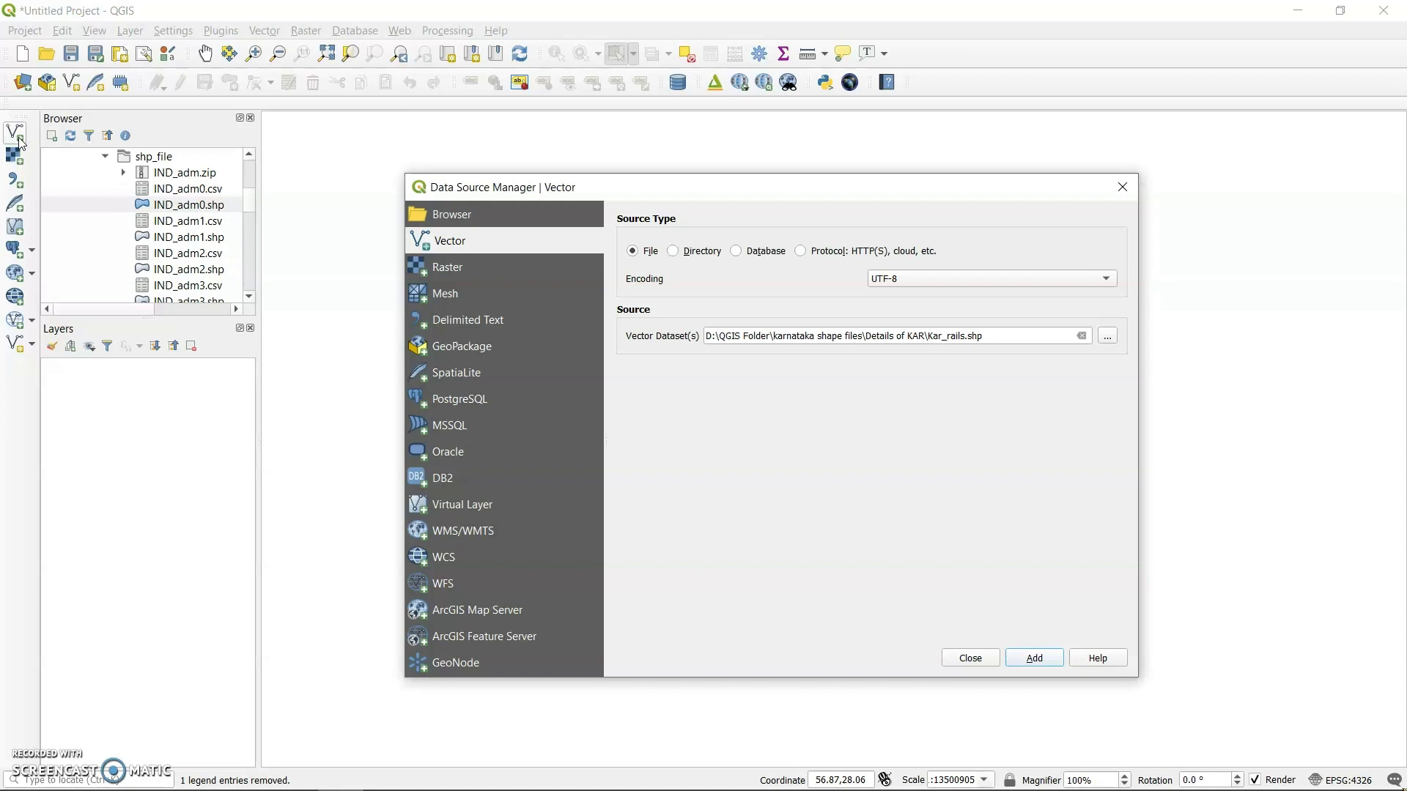
click(1114, 338)
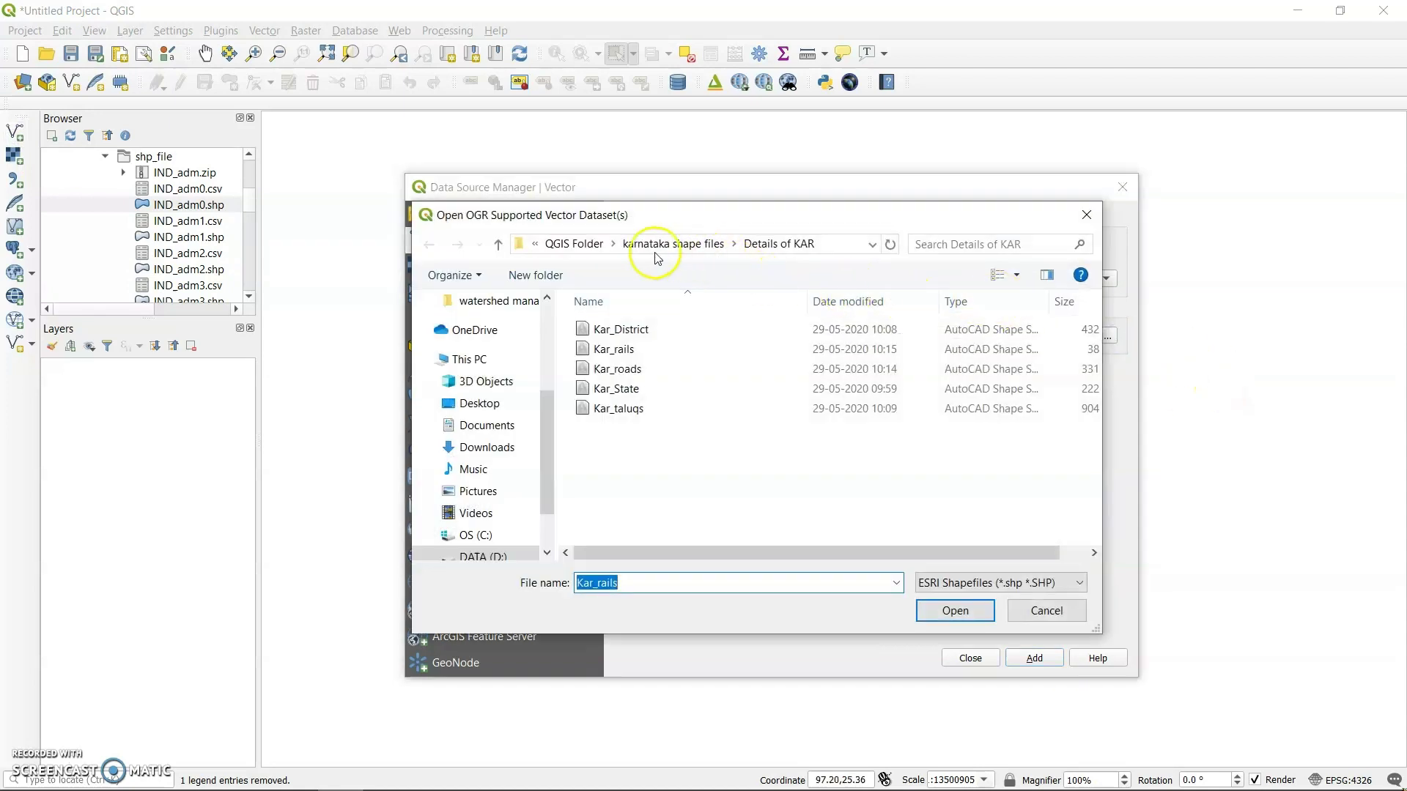
click(585, 246)
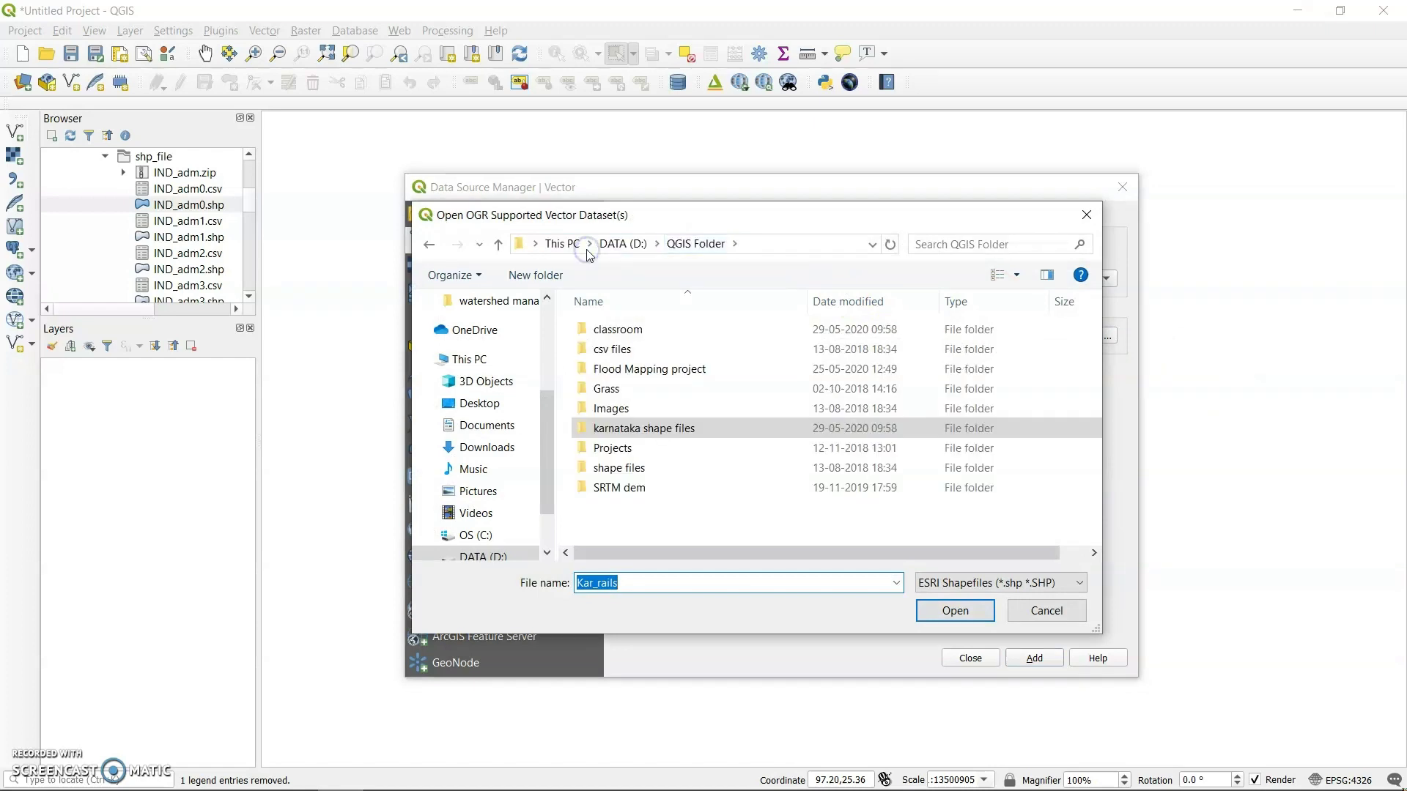
double_click(640, 340)
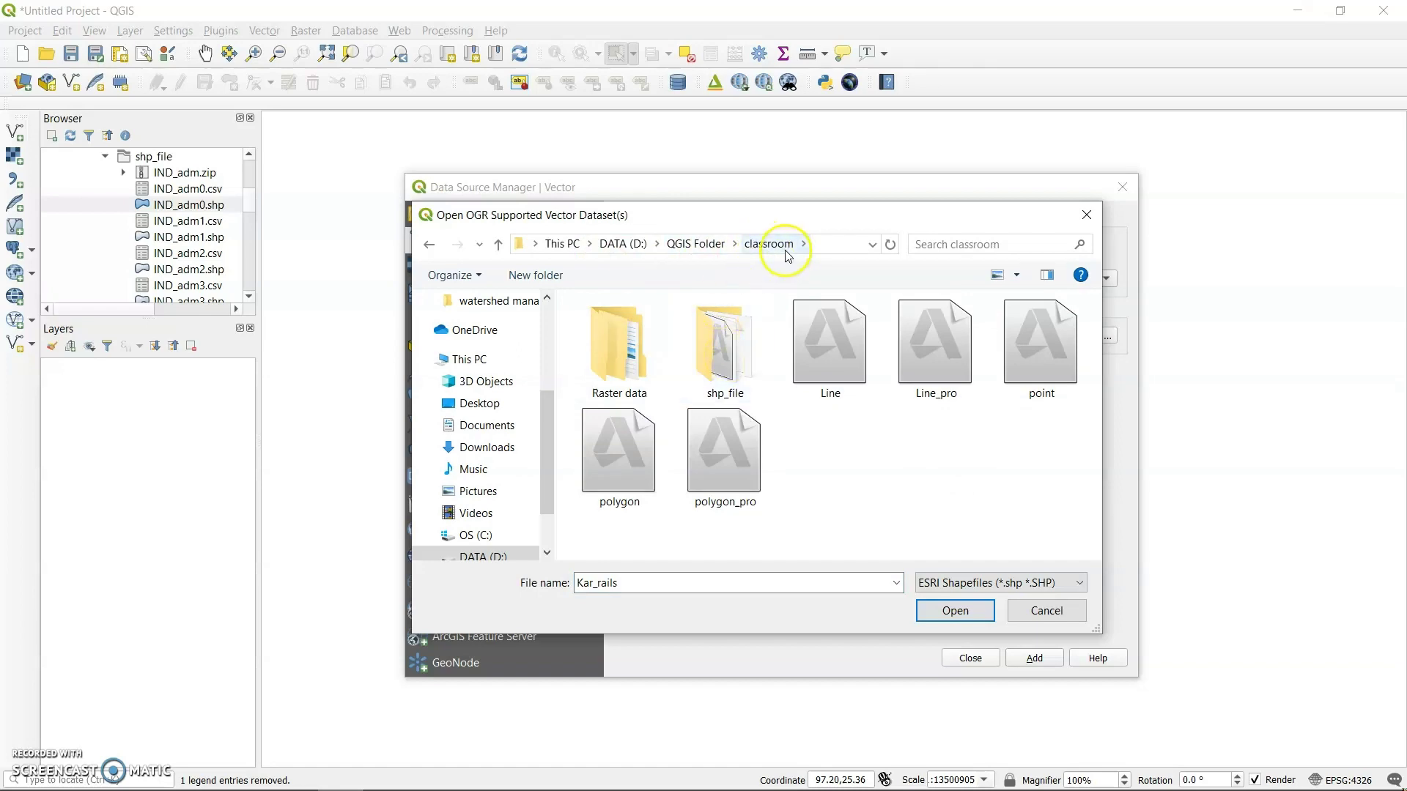
double_click(735, 344)
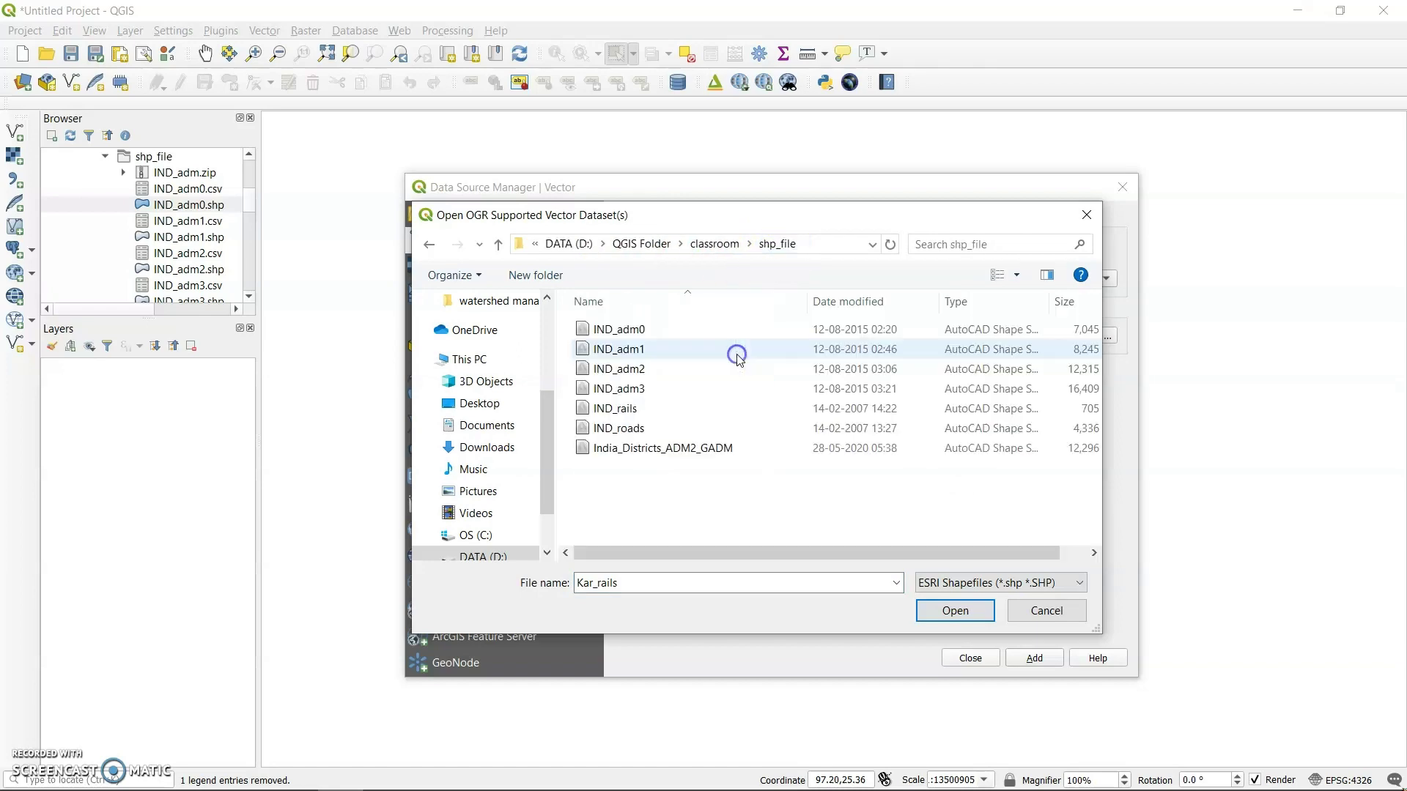
- Look through the supported vector formats, list all files in shp_file, and restore the ESRI Shapefiles filter
click(997, 583)
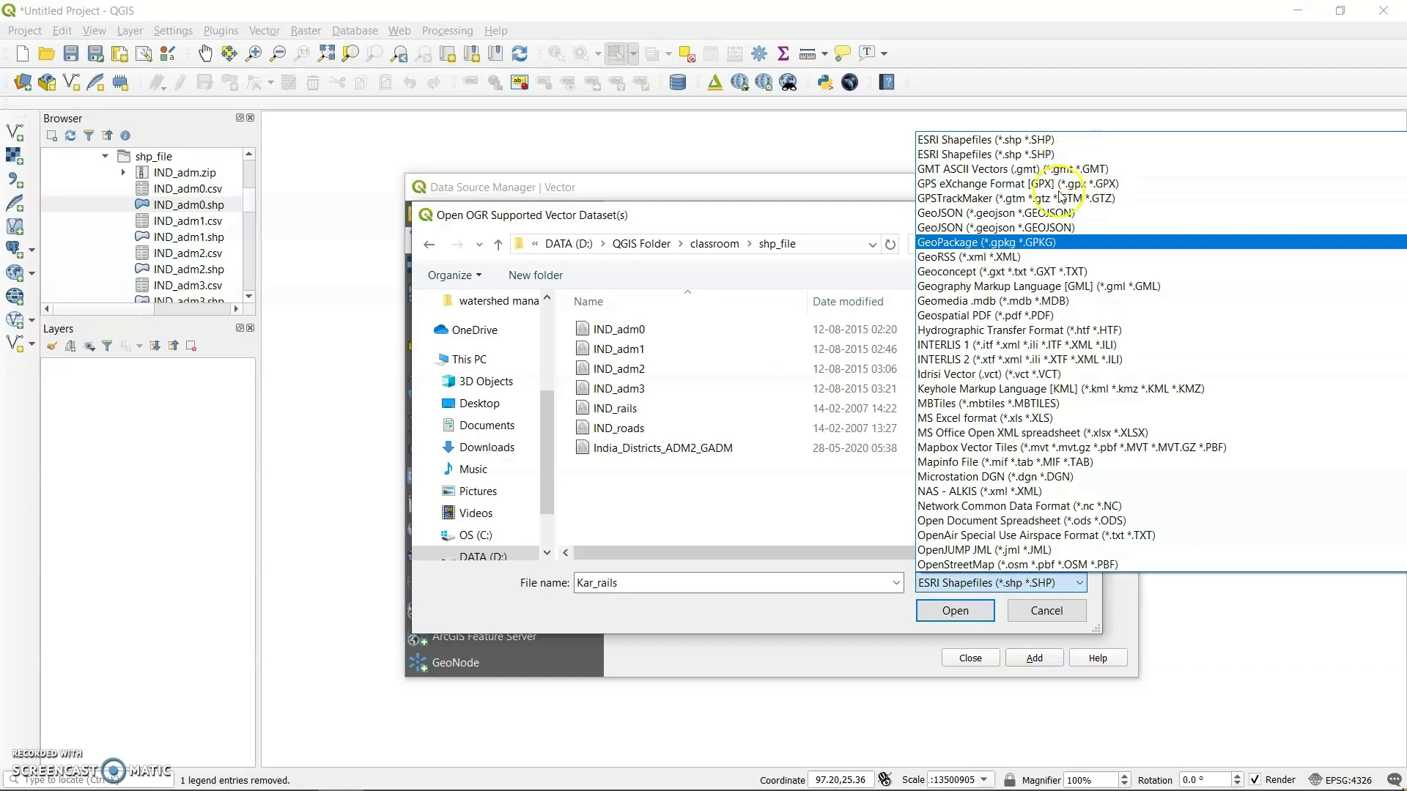
scroll(1071, 341, down, 5)
scroll(1071, 341, down, 2)
scroll(1072, 341, up, 10)
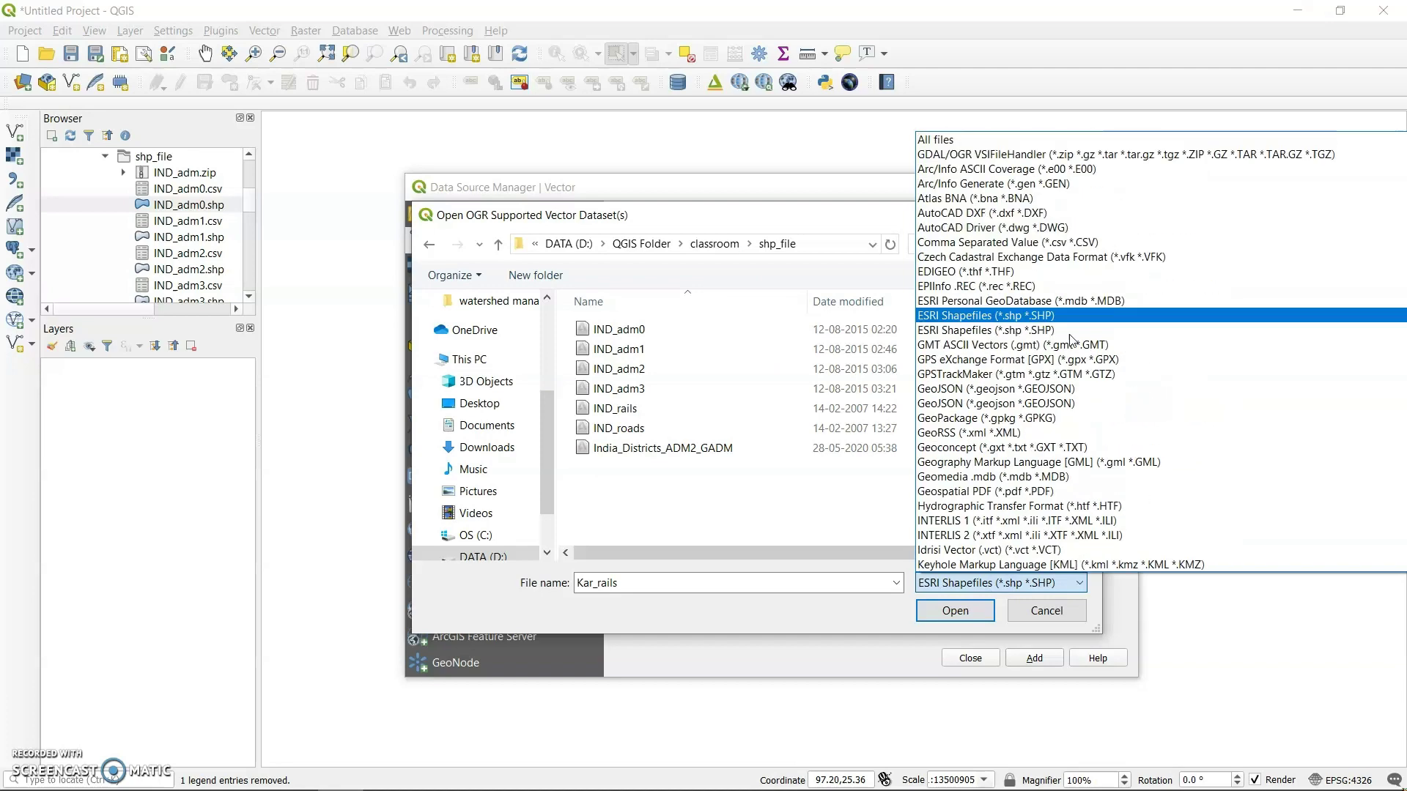
click(955, 142)
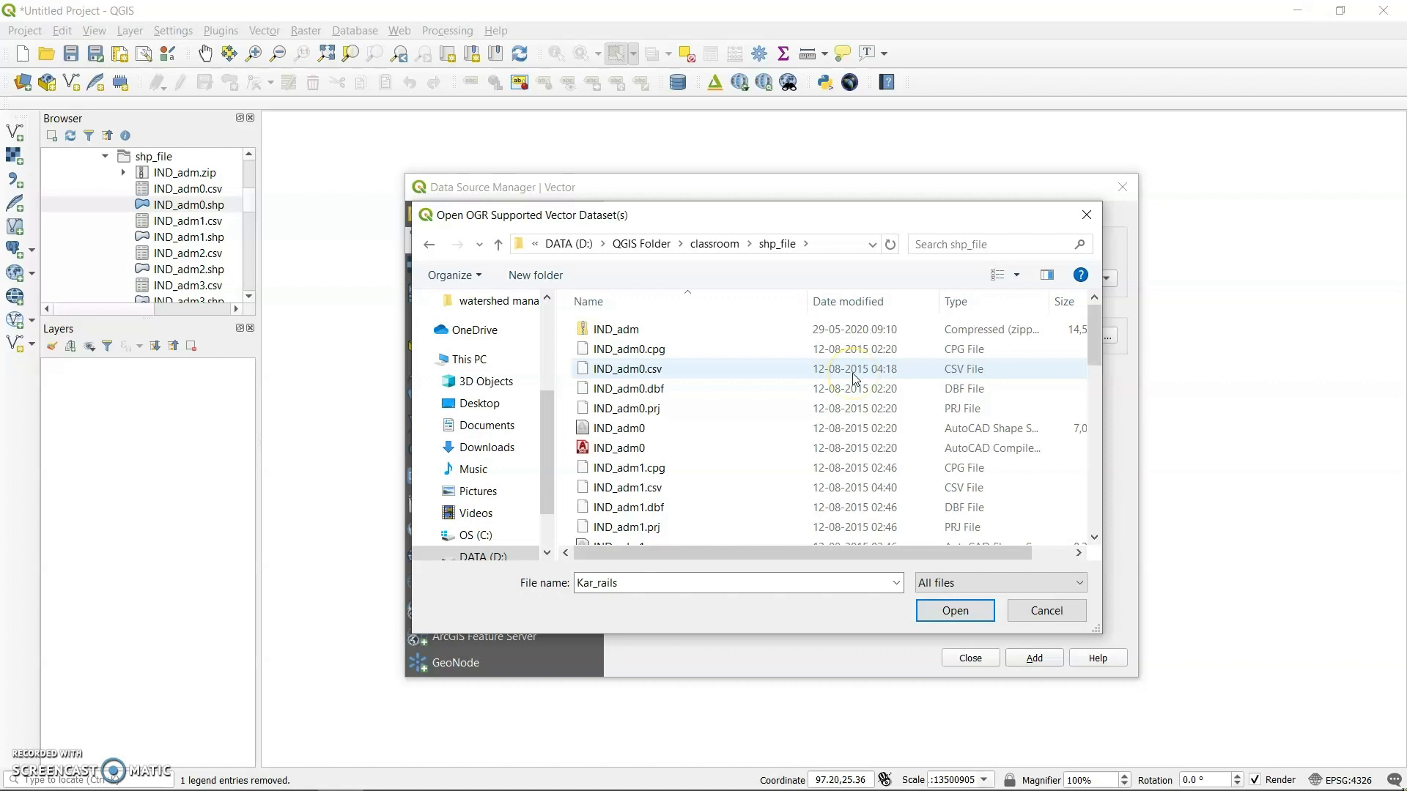
click(948, 590)
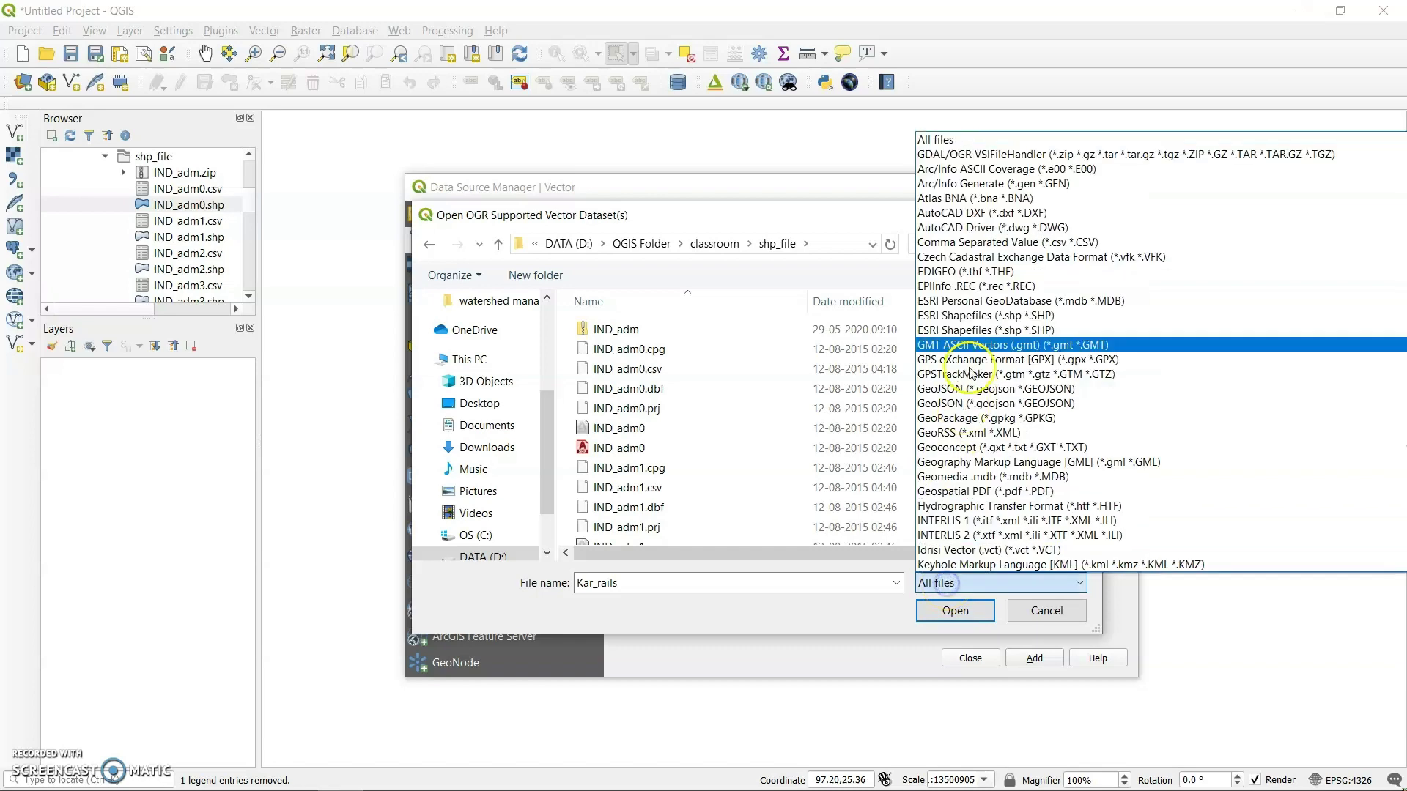
click(929, 318)
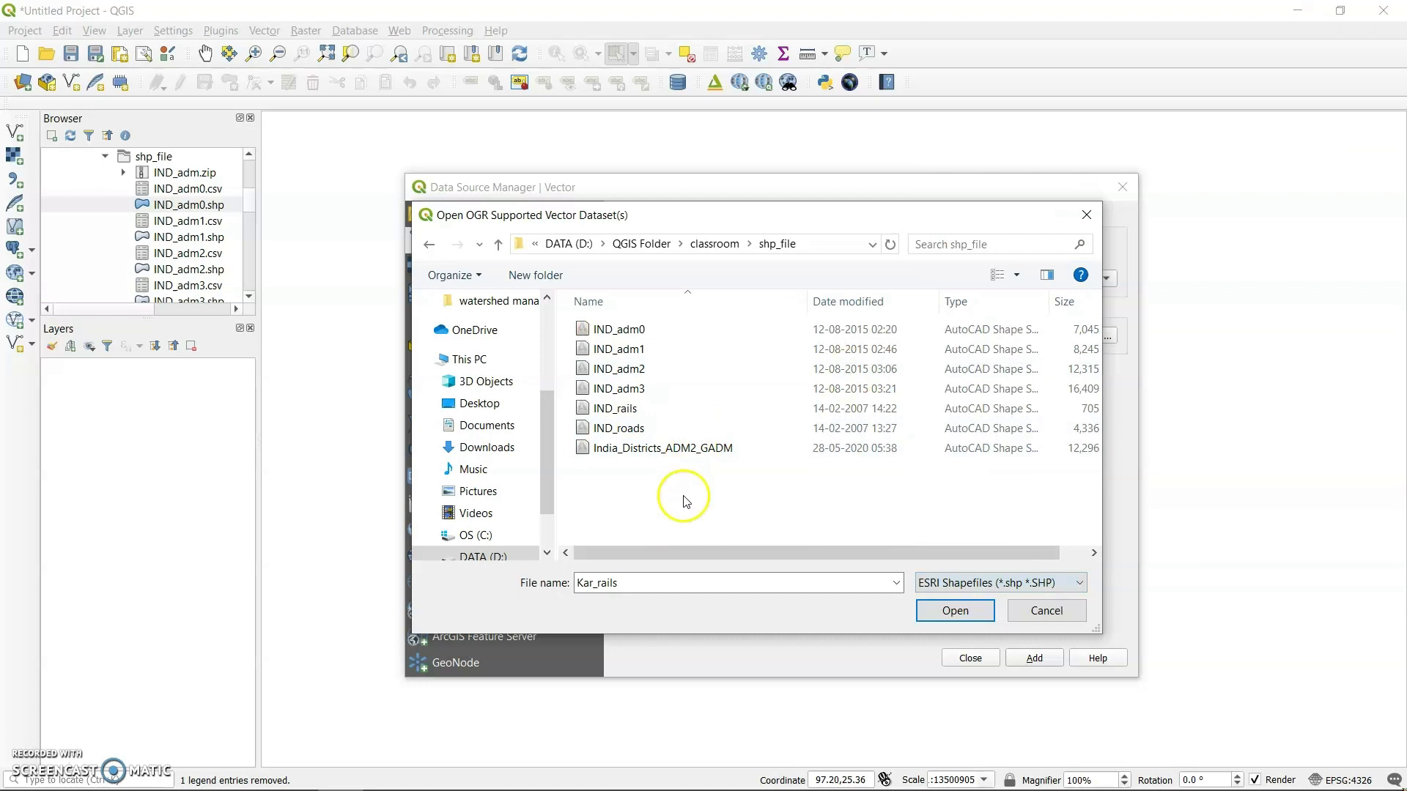
- Add IND_adm0, IND_adm1, IND_adm2, IND_adm3, IND_rails and IND_roads together as vector layers, and close the Data Source Manager
click(661, 332)
ctrl+click(655, 344)
ctrl+click(654, 374)
ctrl+click(654, 394)
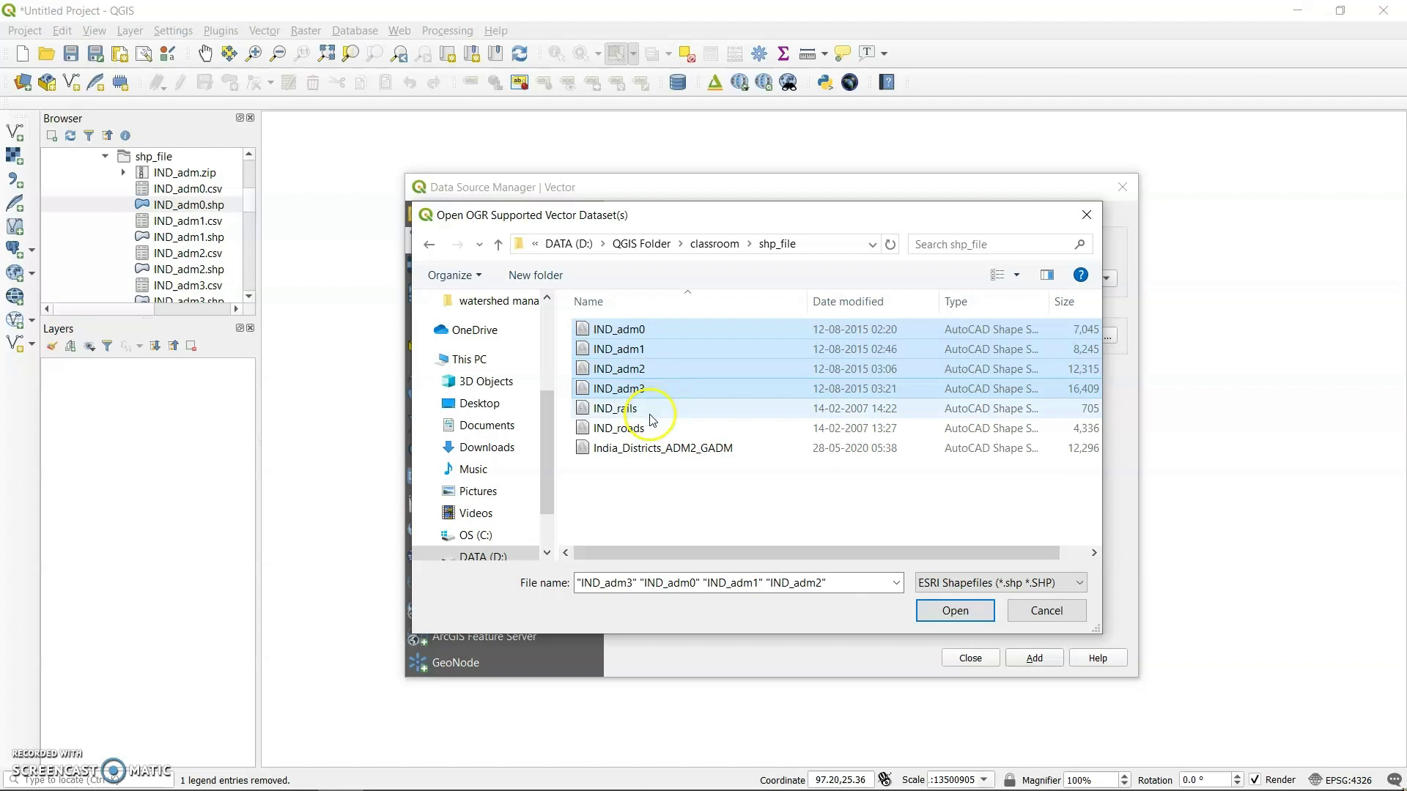
ctrl+click(632, 412)
ctrl+click(629, 427)
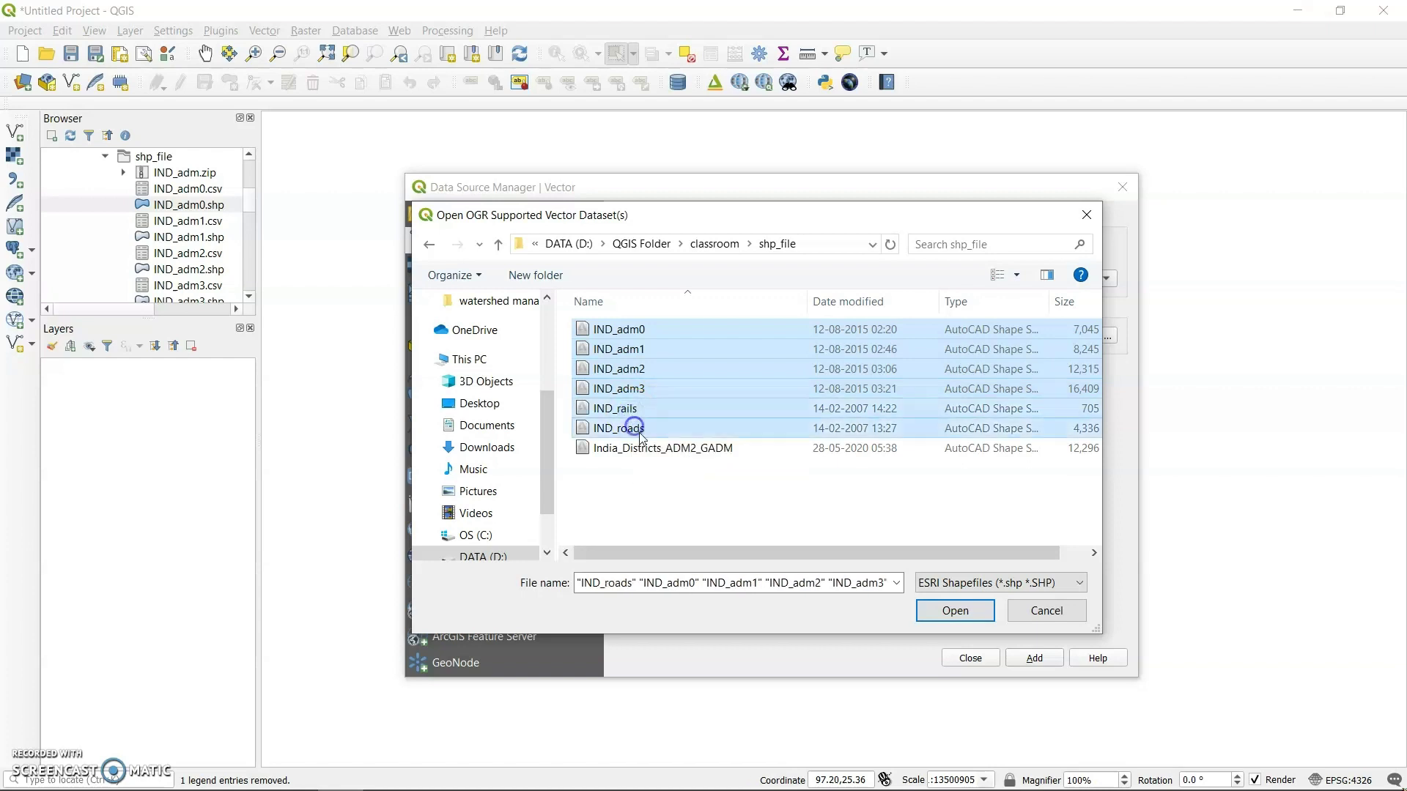
click(941, 614)
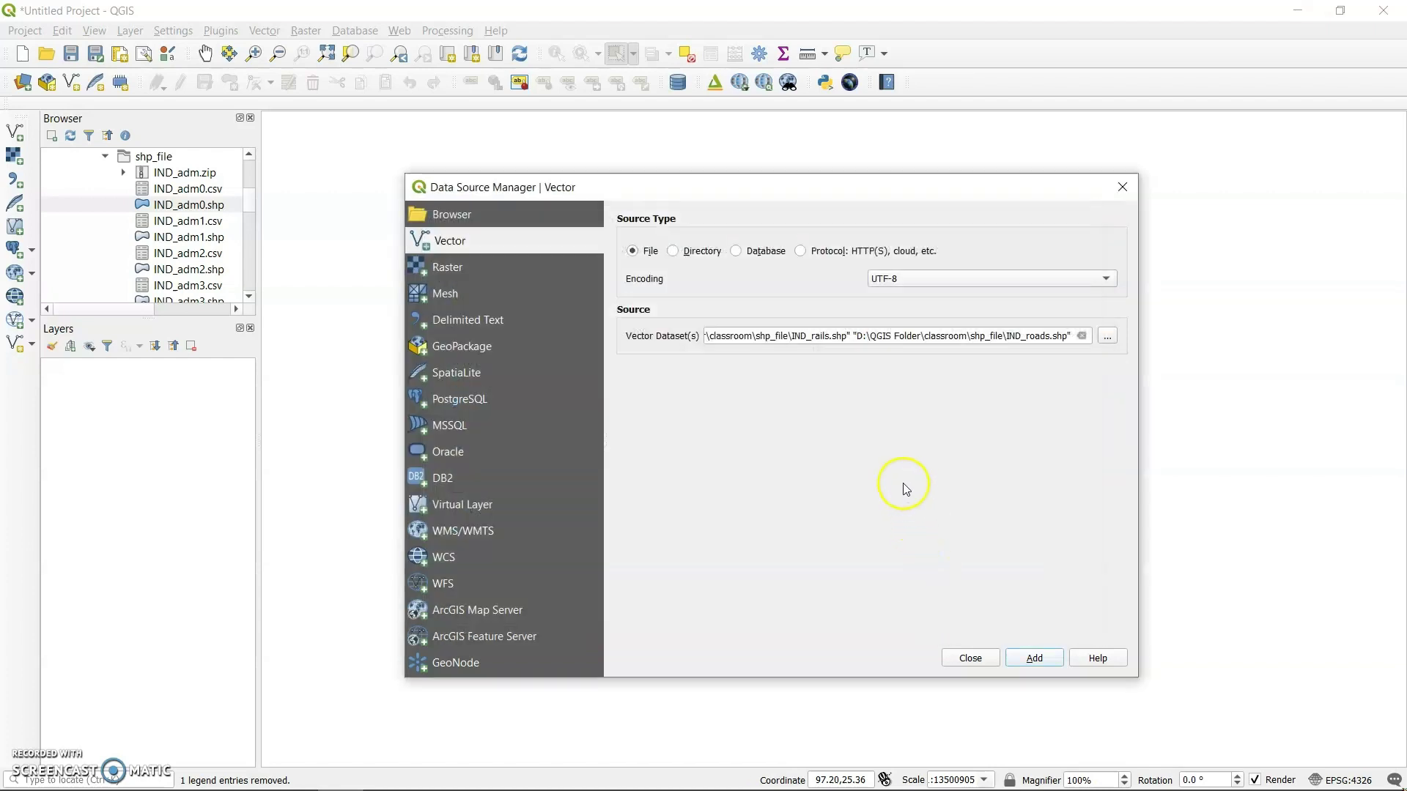
click(1034, 658)
click(974, 659)
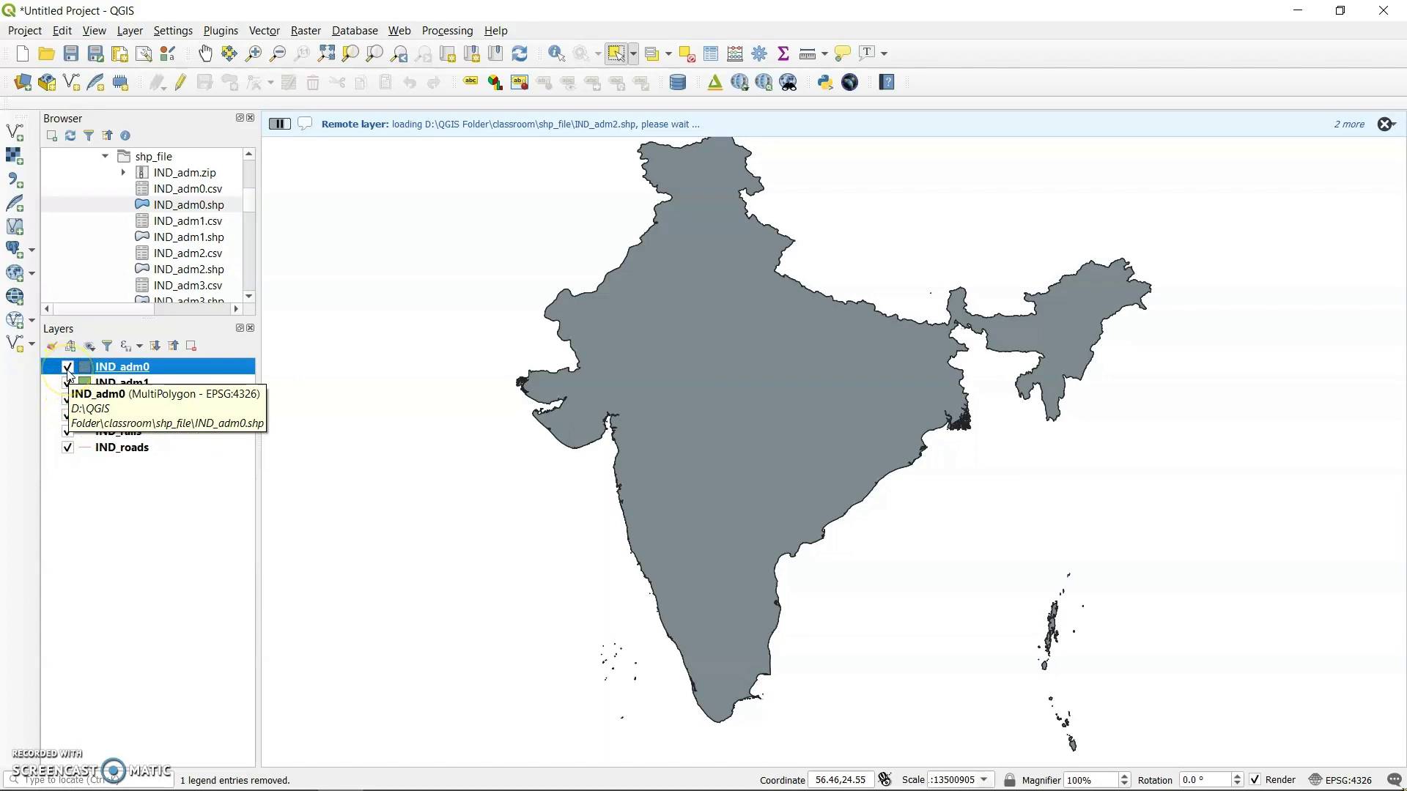
- Hide IND_adm0, IND_adm1 and IND_adm2 in turn to view the boundaries beneath, and show IND_adm2 again
click(67, 367)
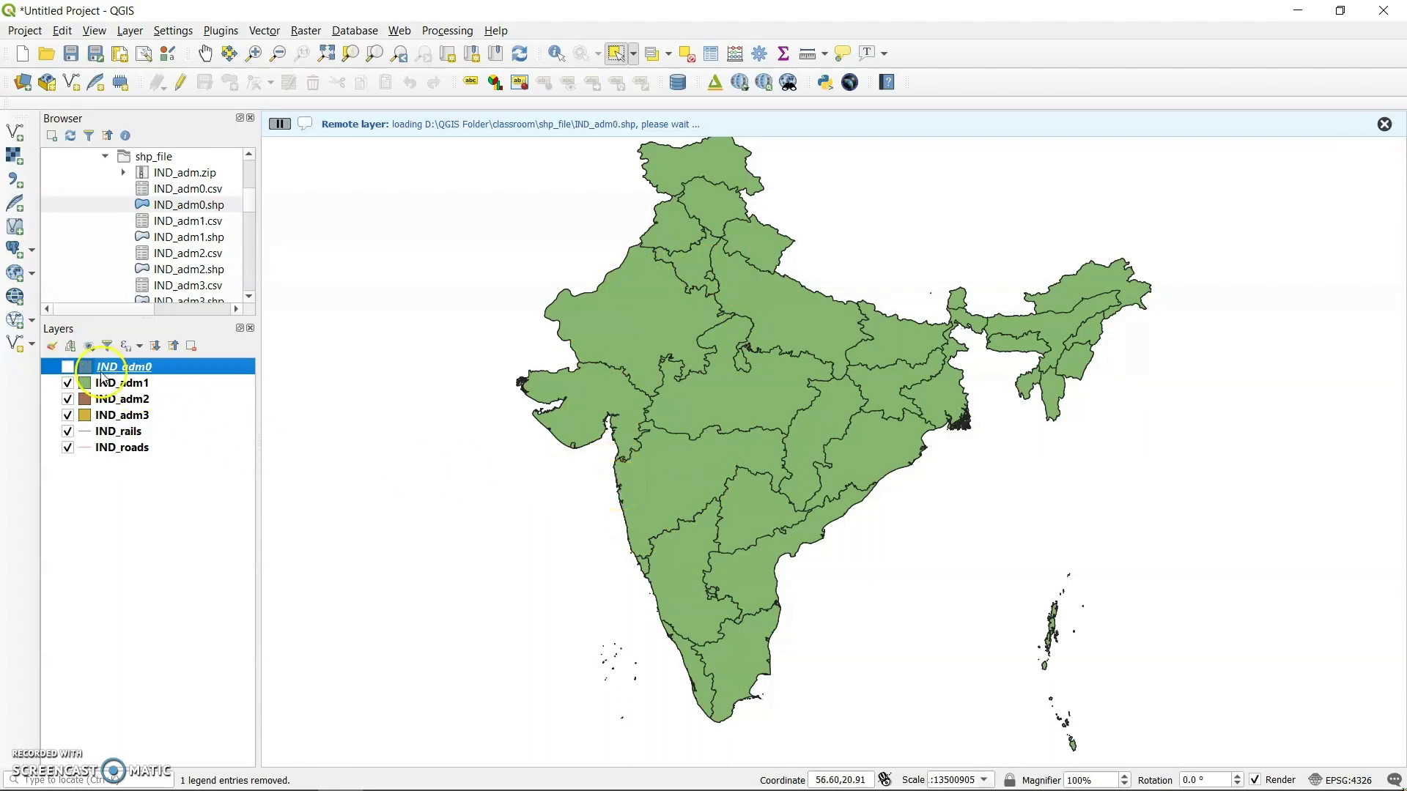
click(67, 367)
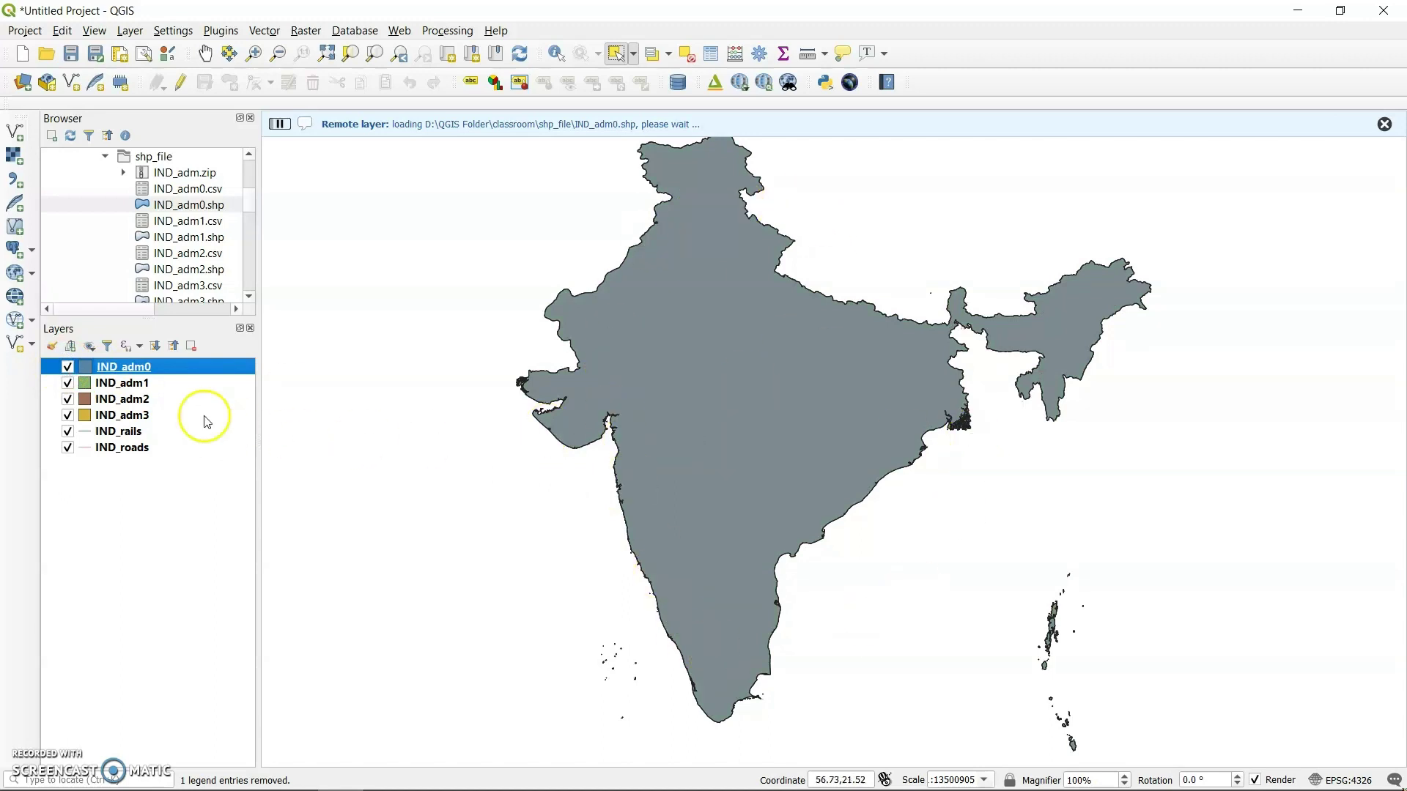
click(68, 367)
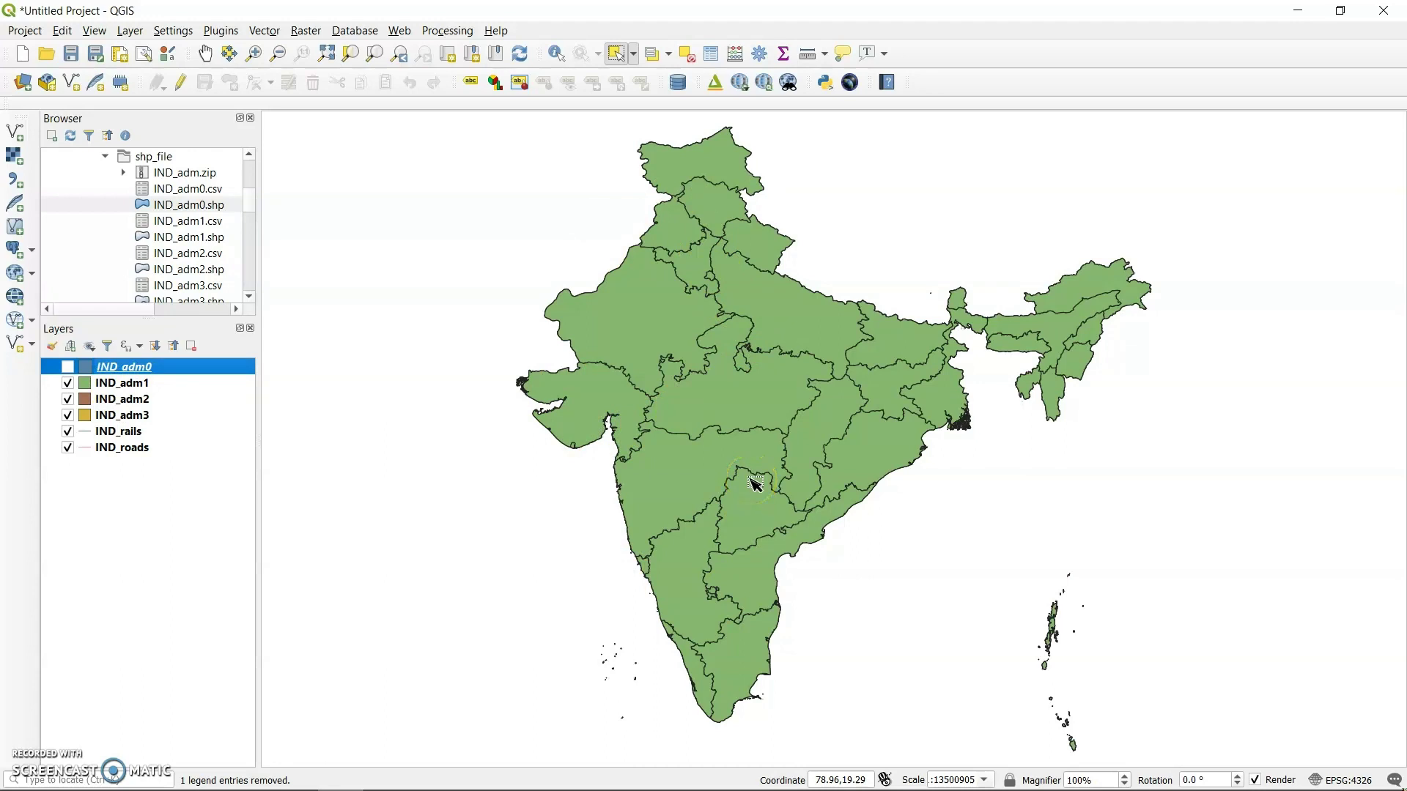
click(67, 383)
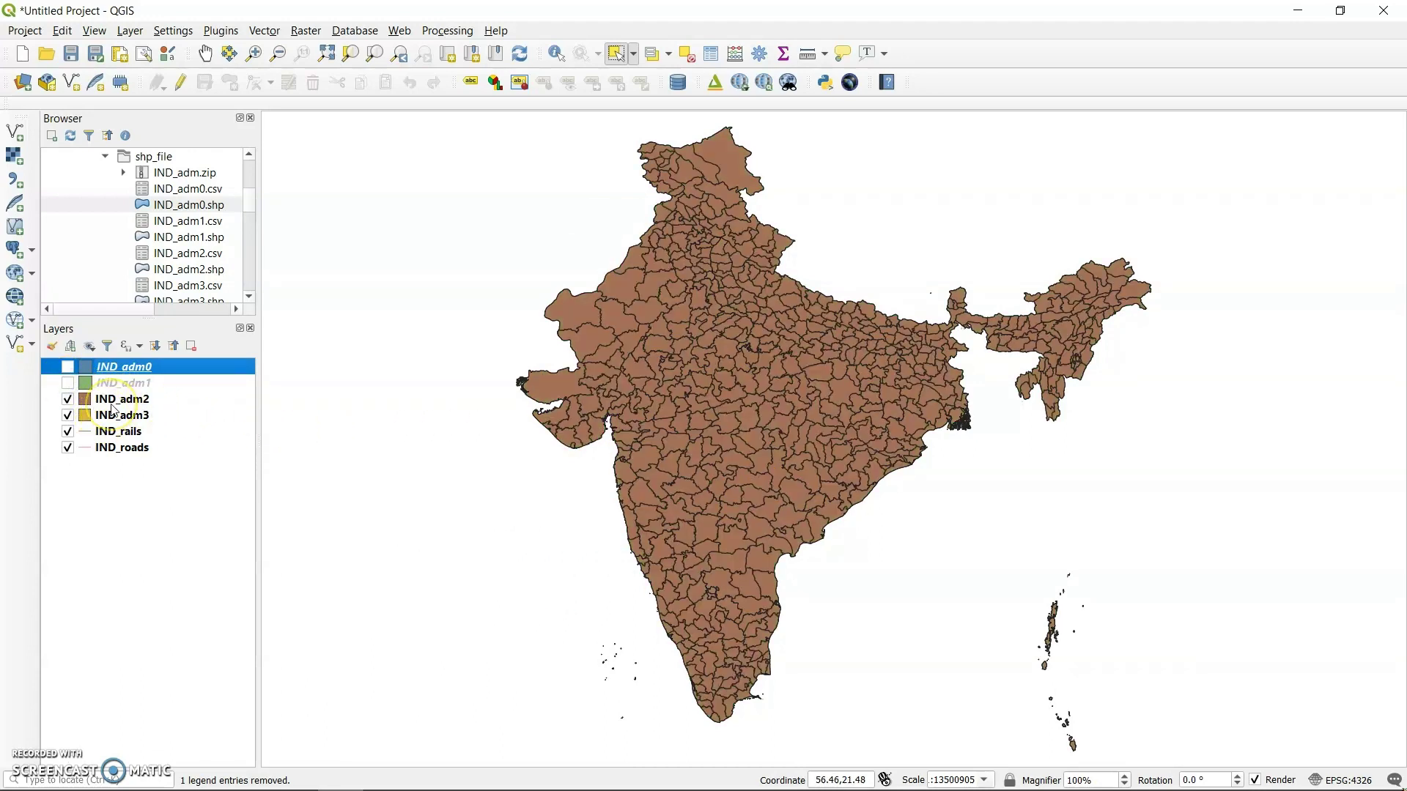
click(68, 399)
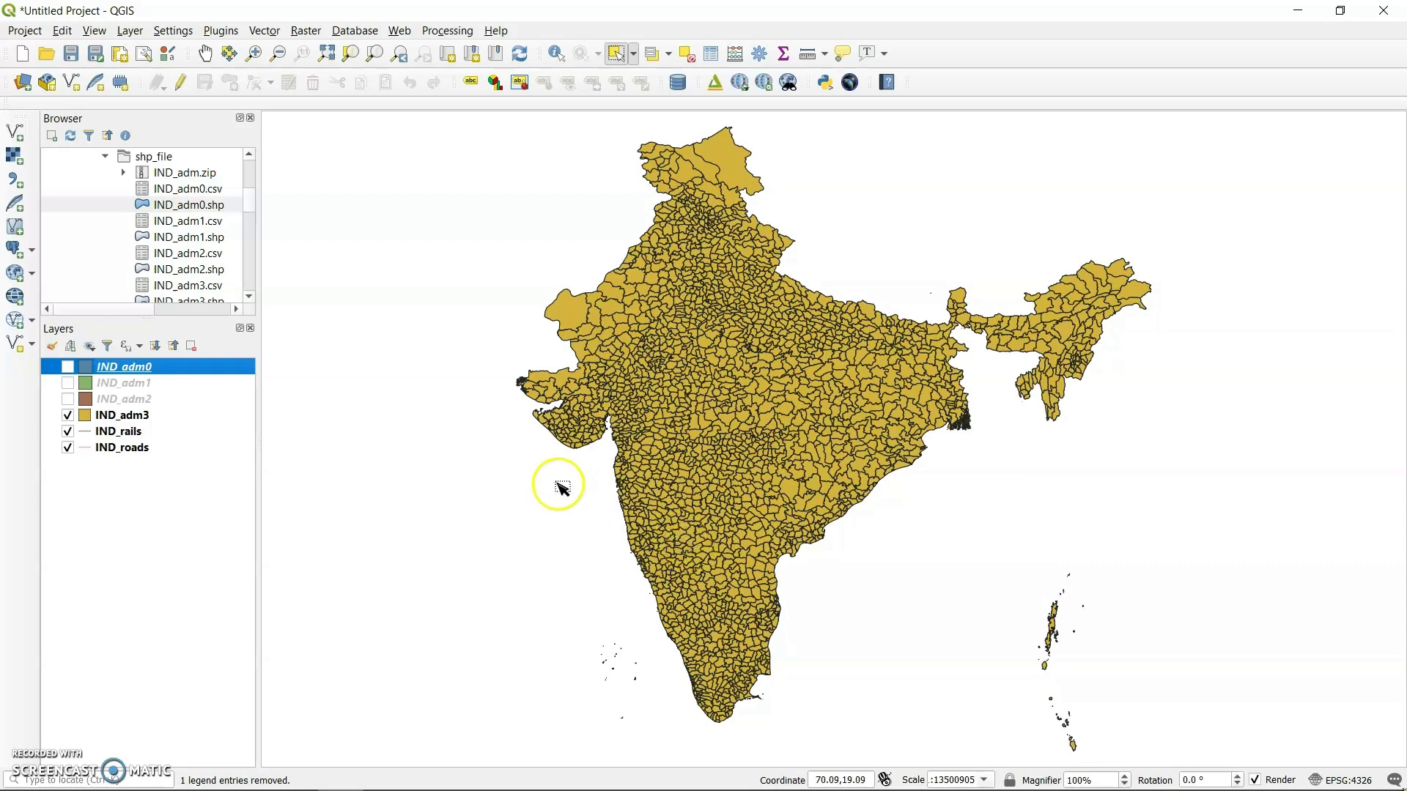
click(68, 399)
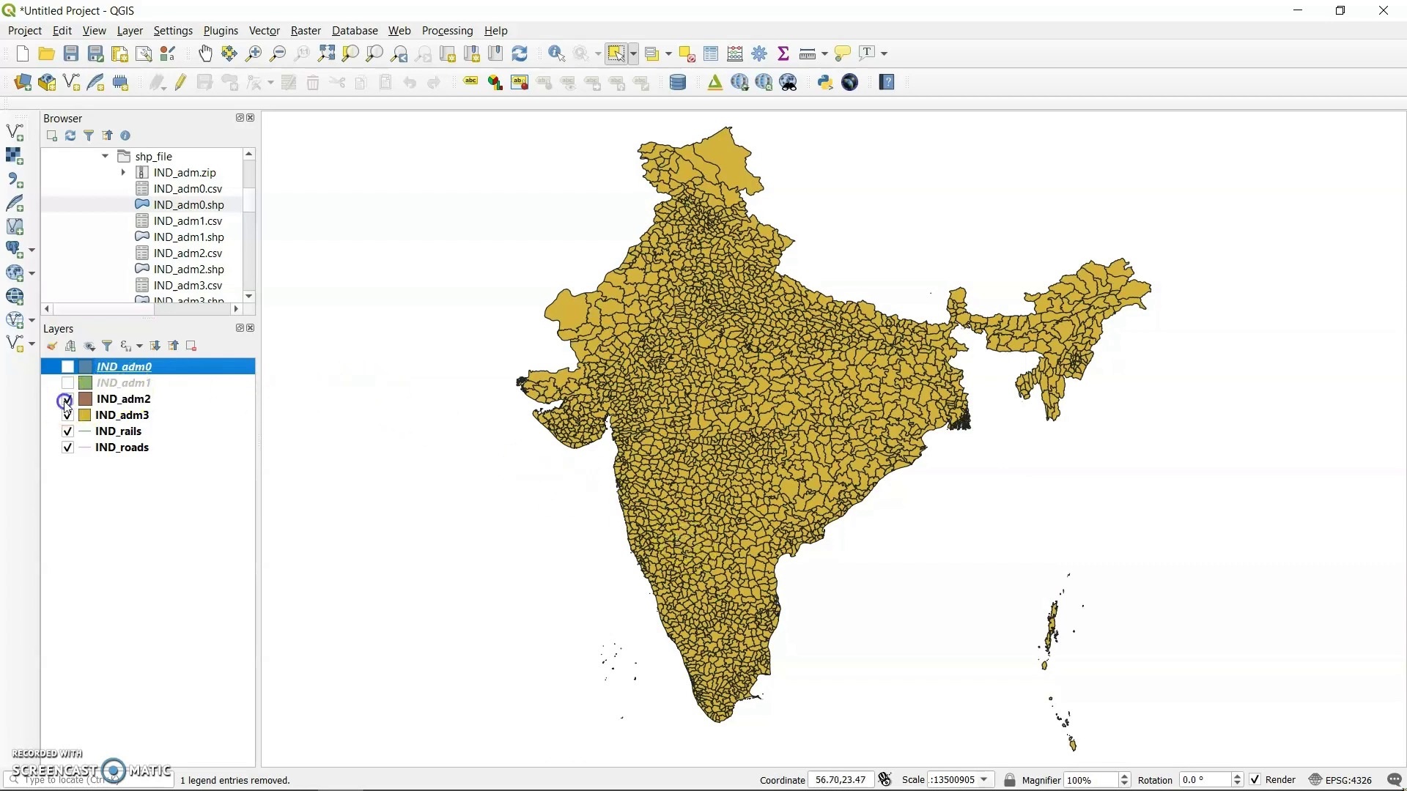
- Examine the columns in the attribute table of the IND_adm2 layer, and close the table
right_click(128, 407)
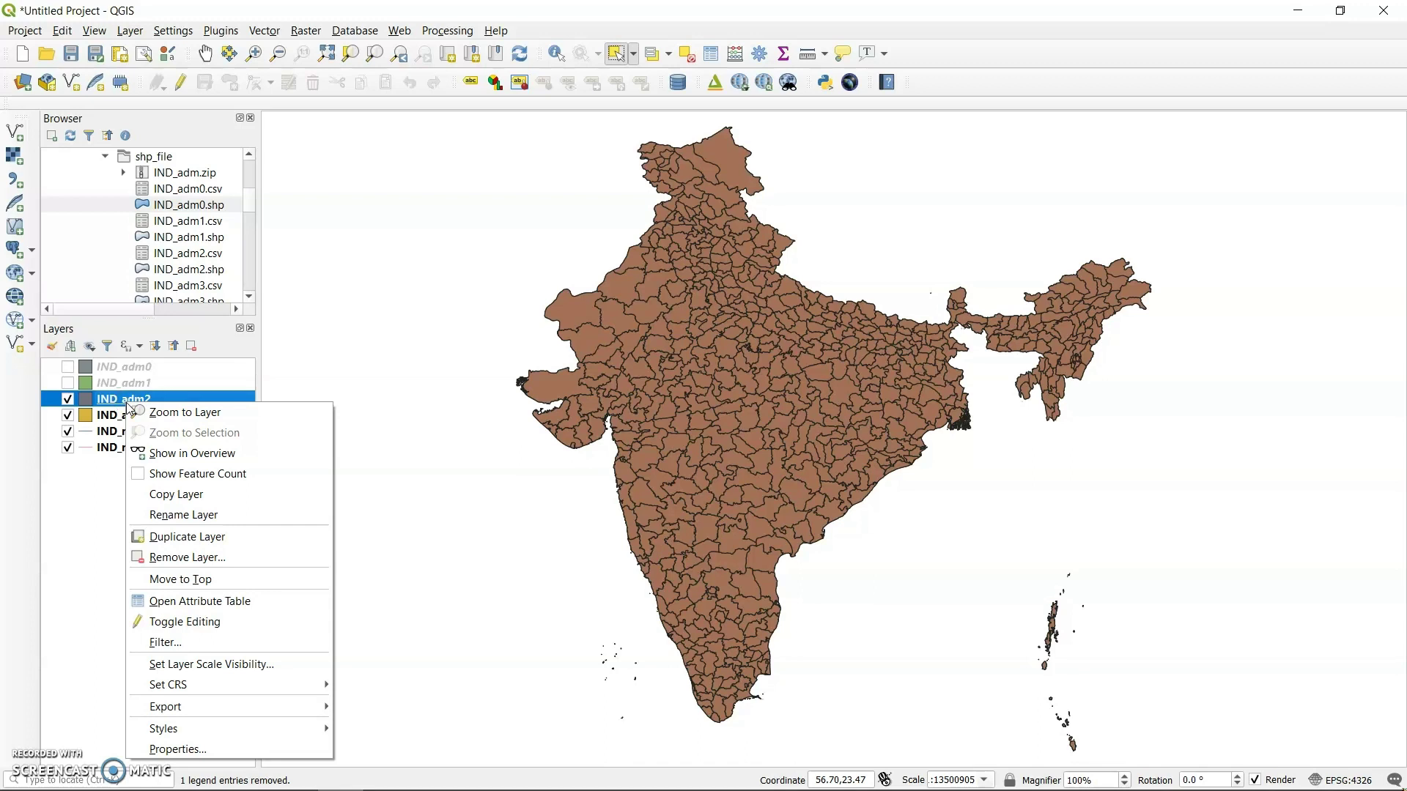
click(189, 605)
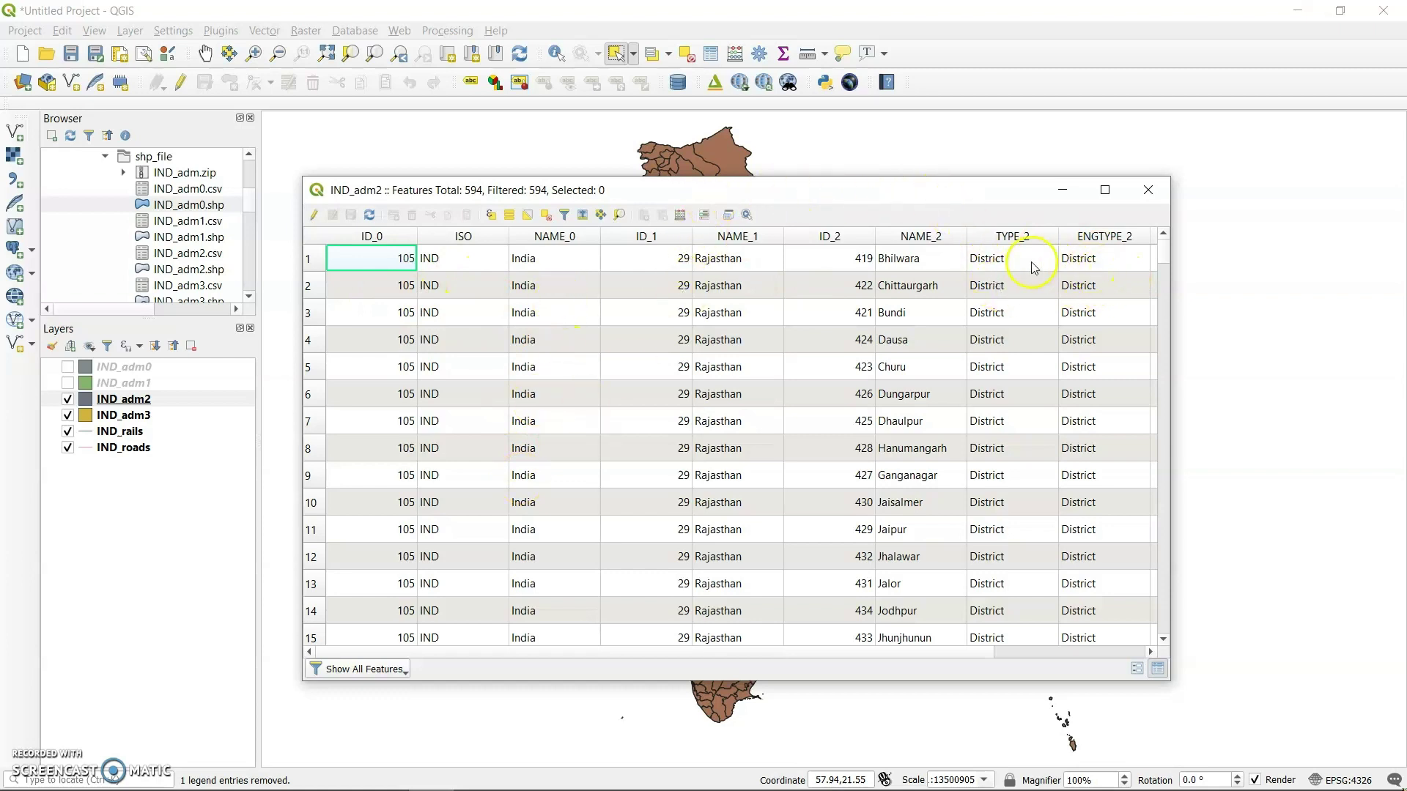
click(1001, 652)
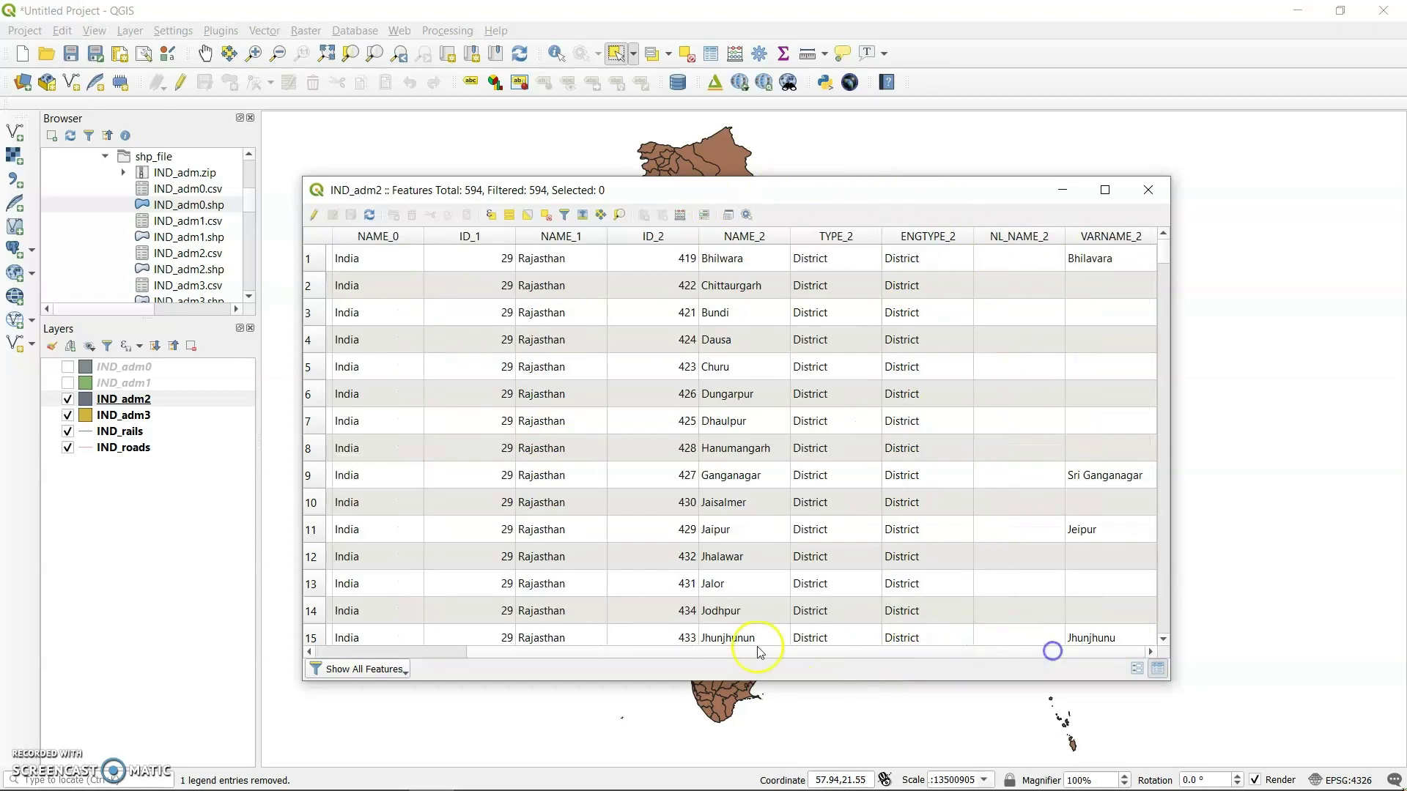
click(447, 652)
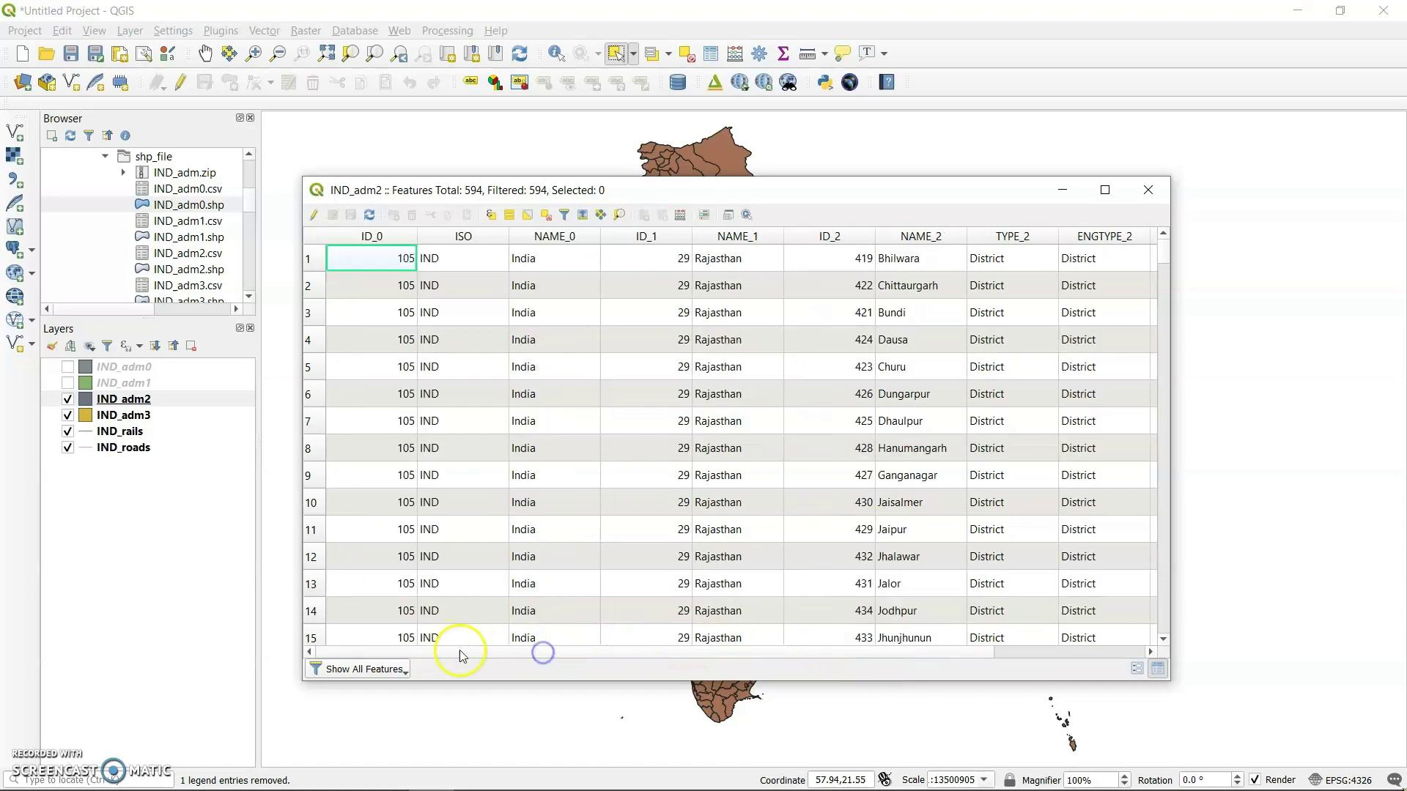
drag(981, 652, 1026, 654)
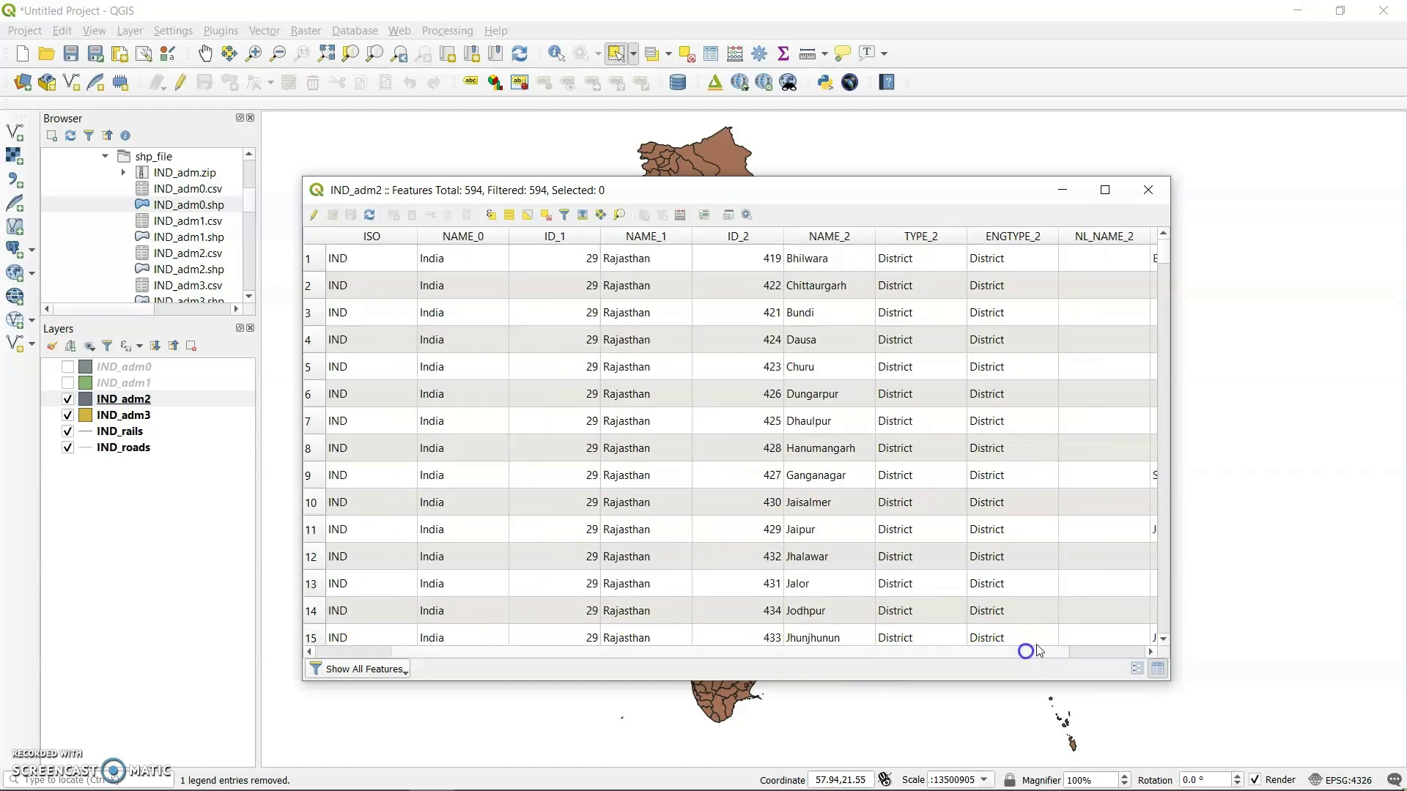
click(1140, 196)
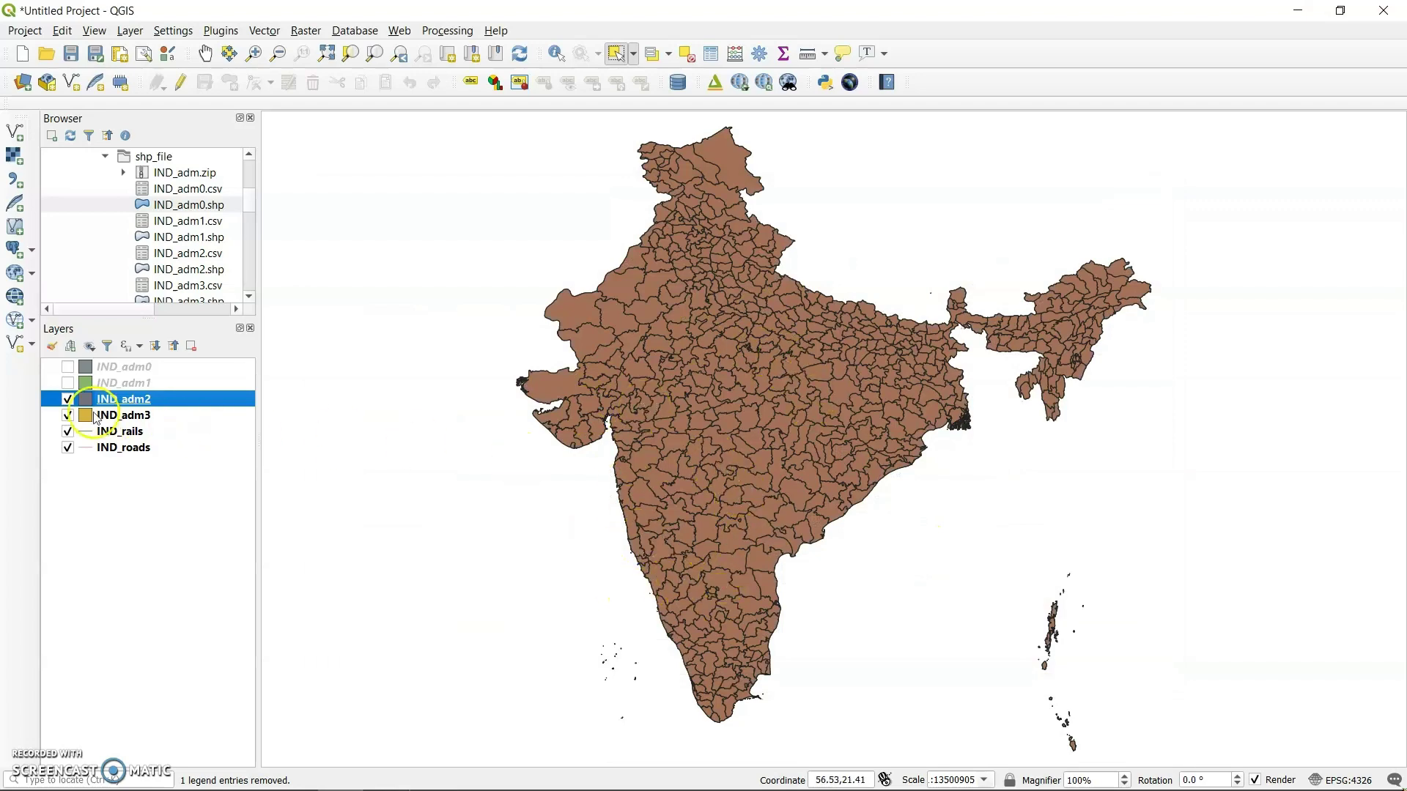
- Hide IND_adm2 to view the IND_adm3 boundaries, and make IND_adm0, IND_adm1 and IND_adm2 visible again
click(68, 399)
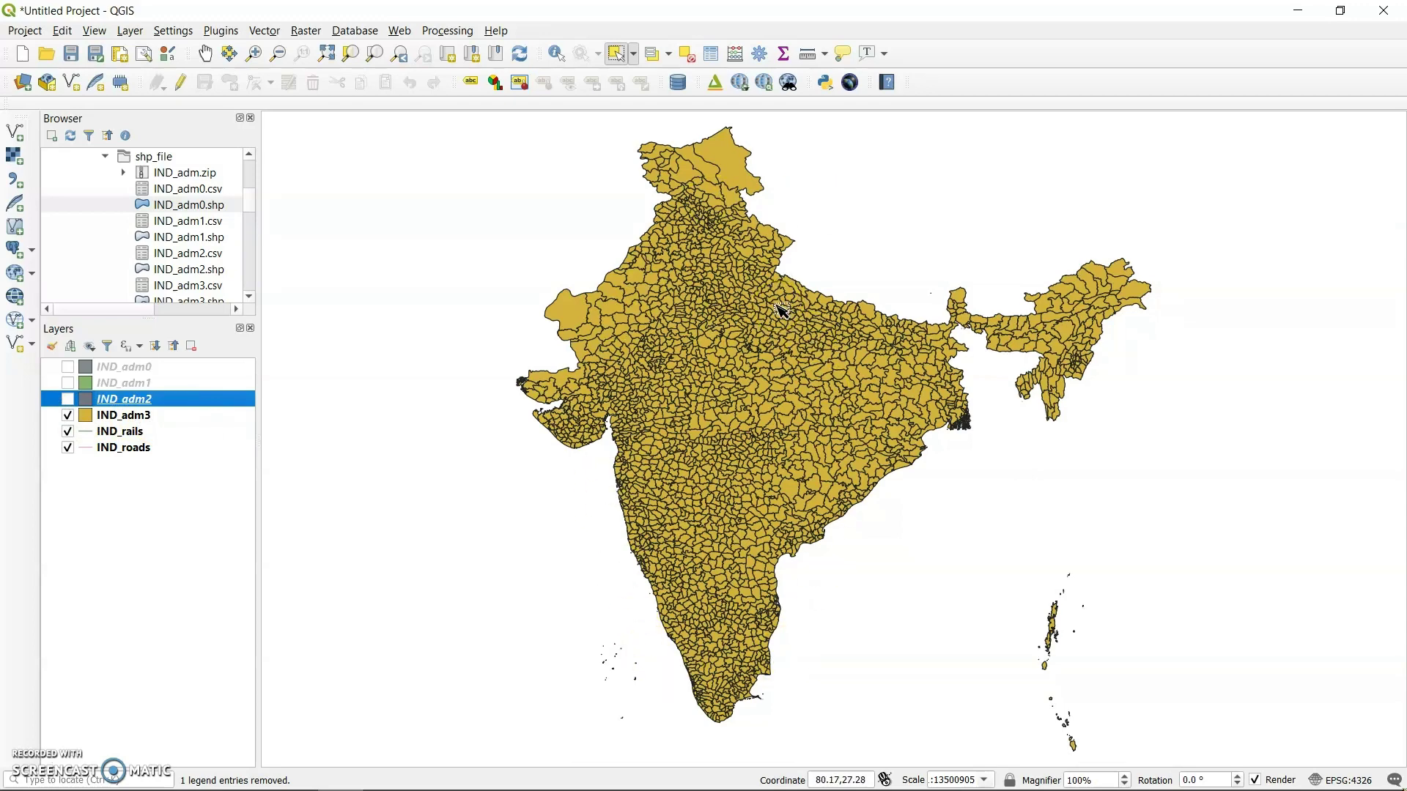
click(107, 392)
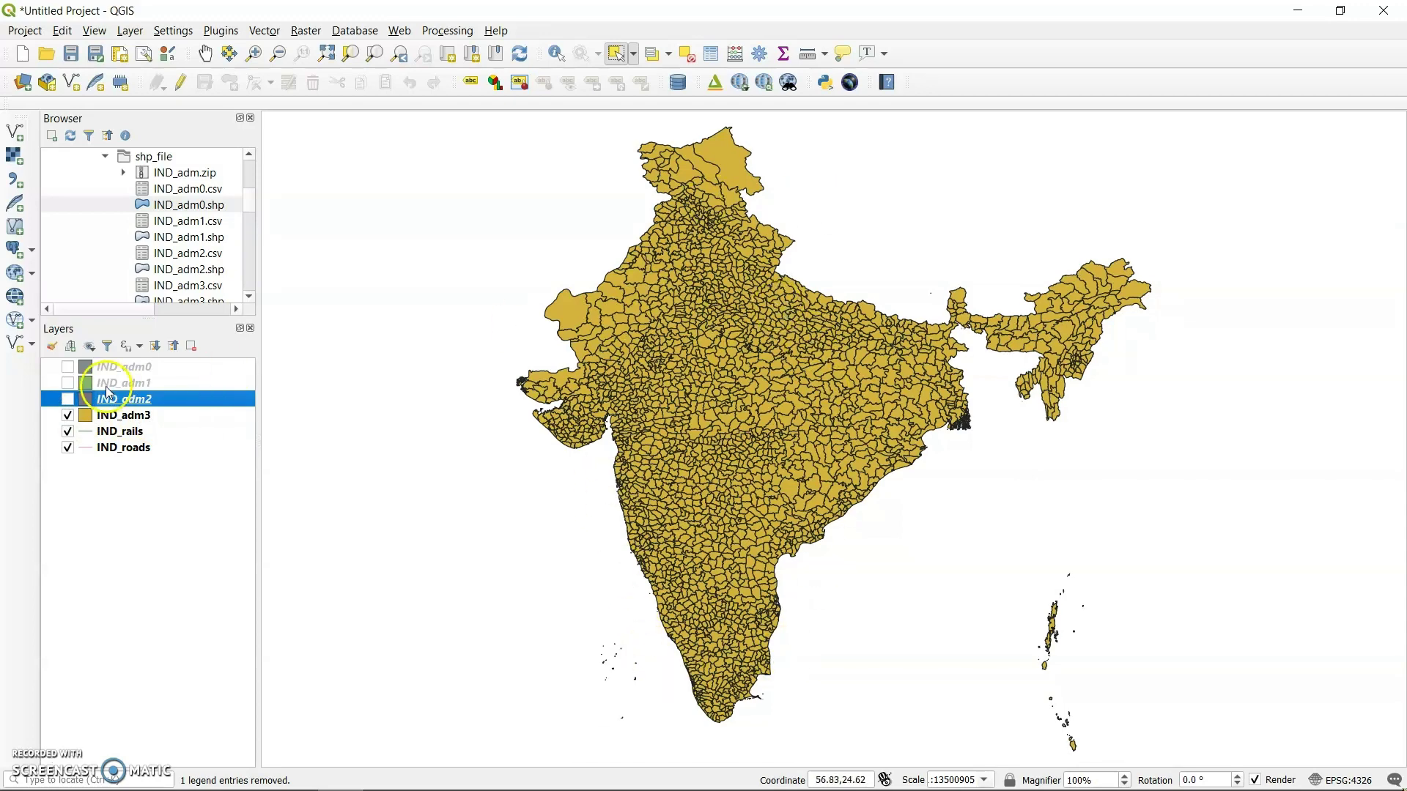
click(67, 367)
click(67, 382)
click(67, 399)
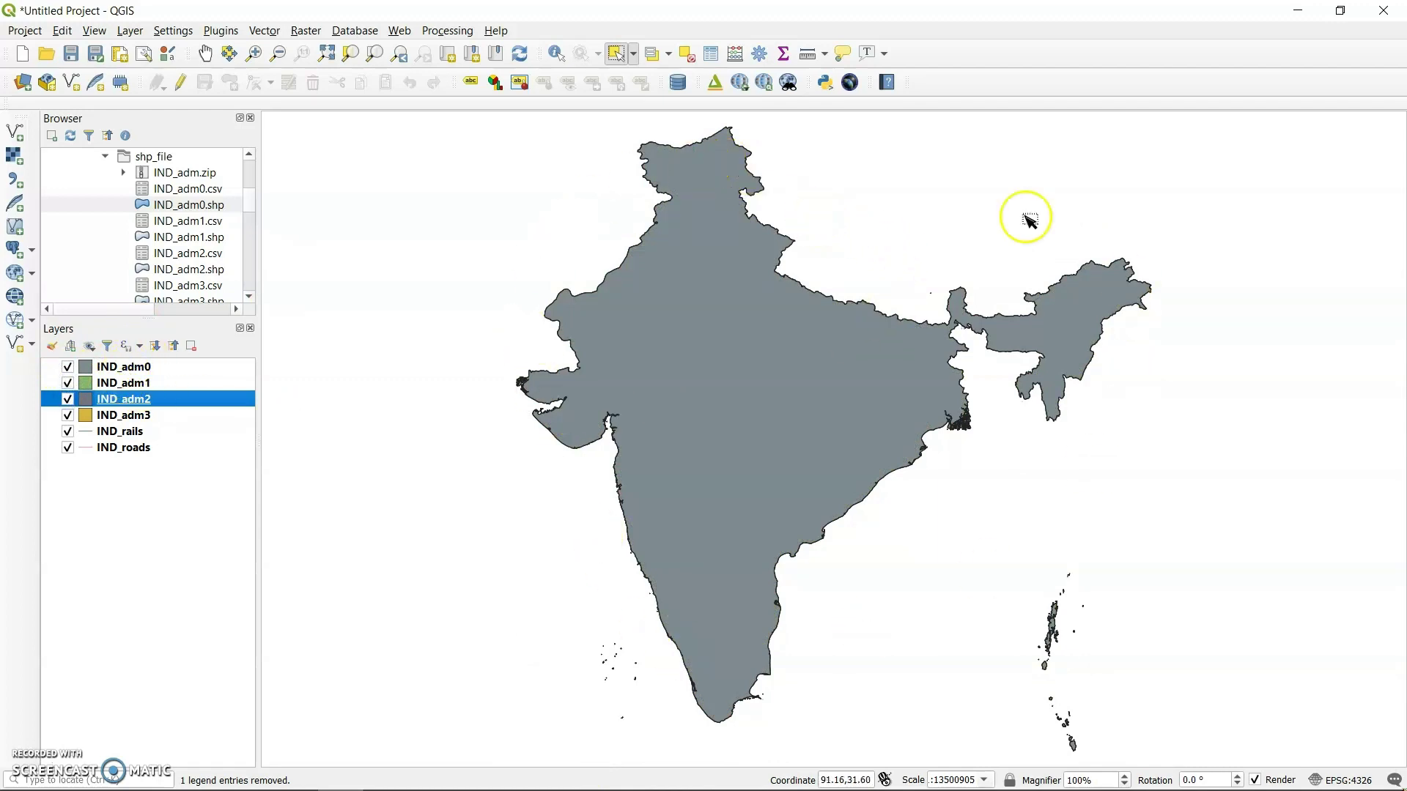
- Compare the administrative levels by hiding IND_adm0, IND_adm1 and IND_adm2 one after another, and restore all three layers
click(66, 366)
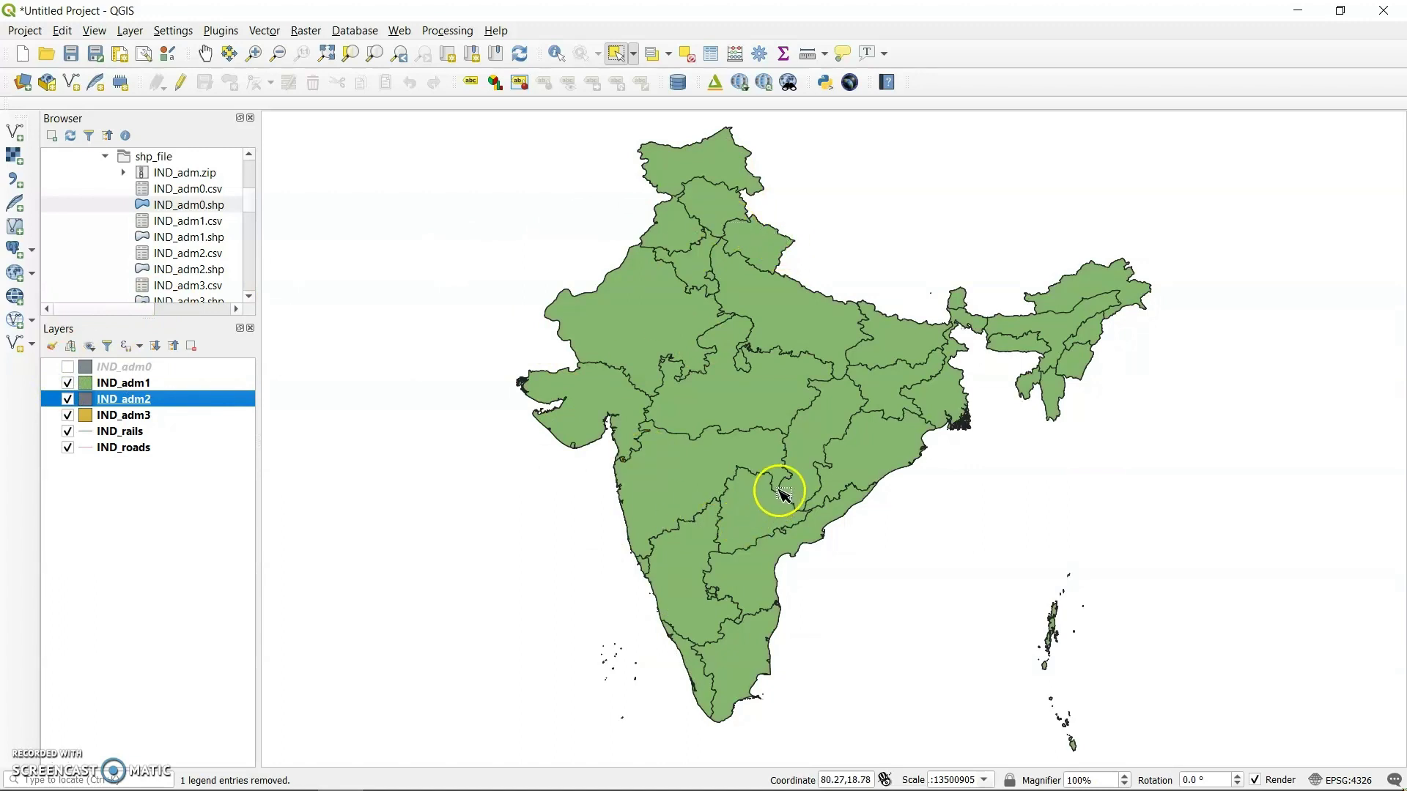
click(66, 382)
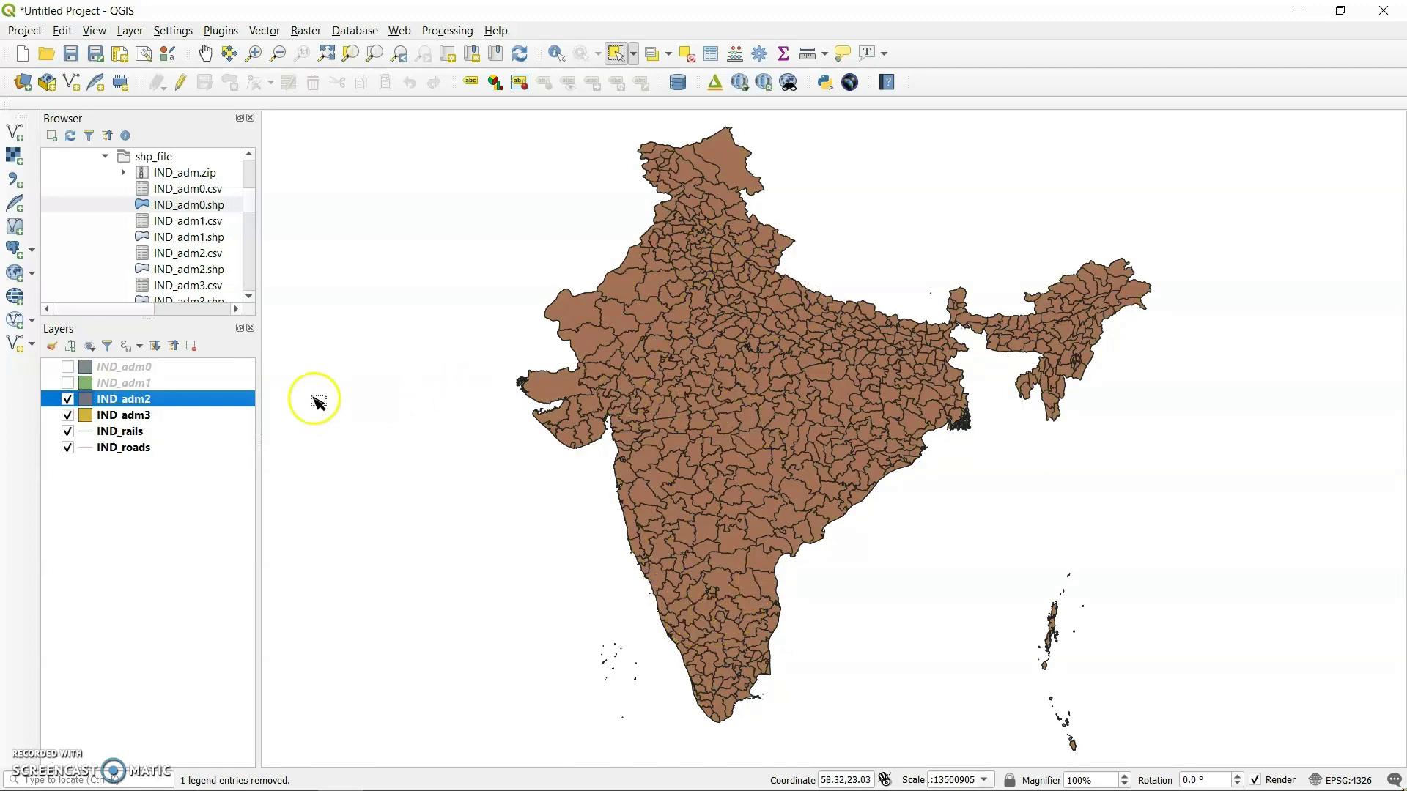
click(67, 400)
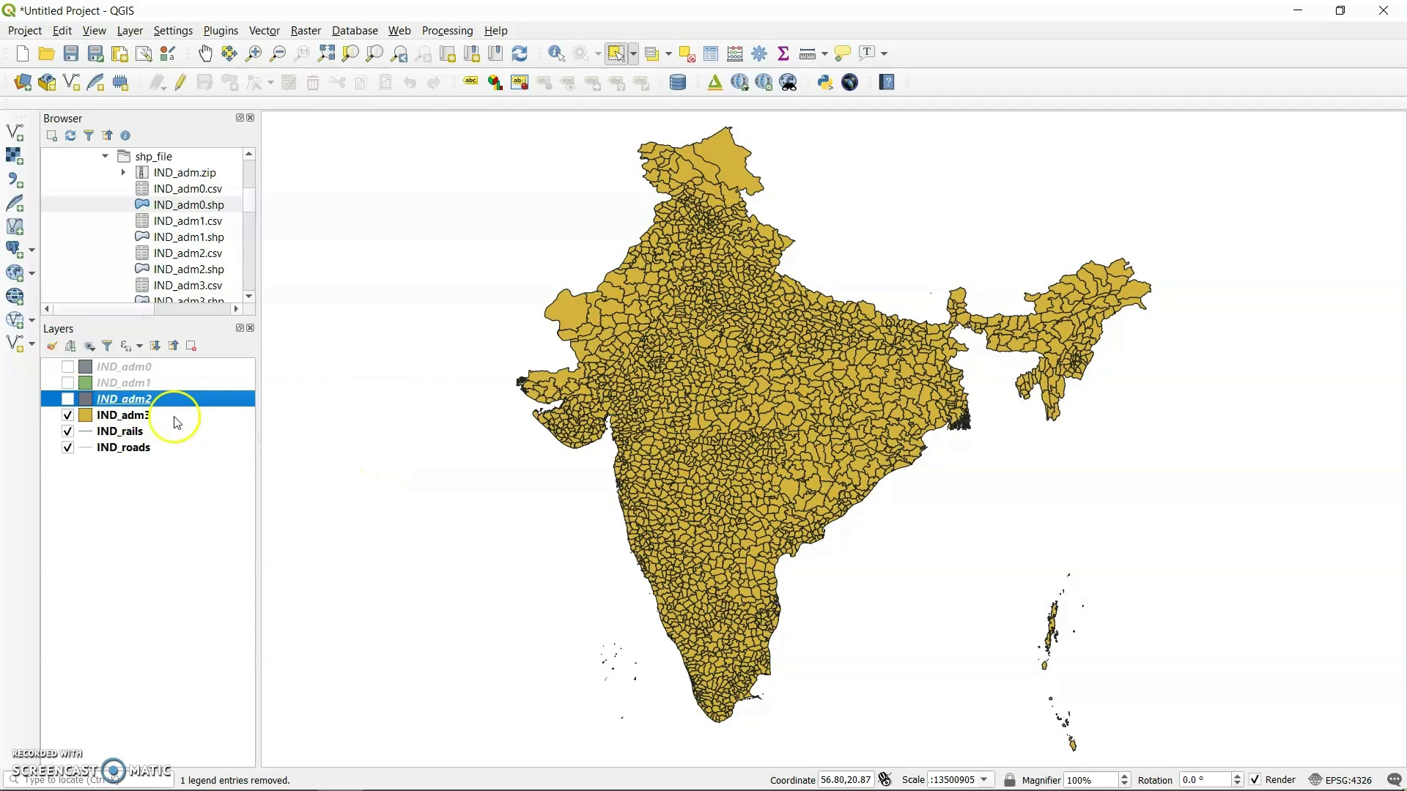
click(68, 399)
click(68, 382)
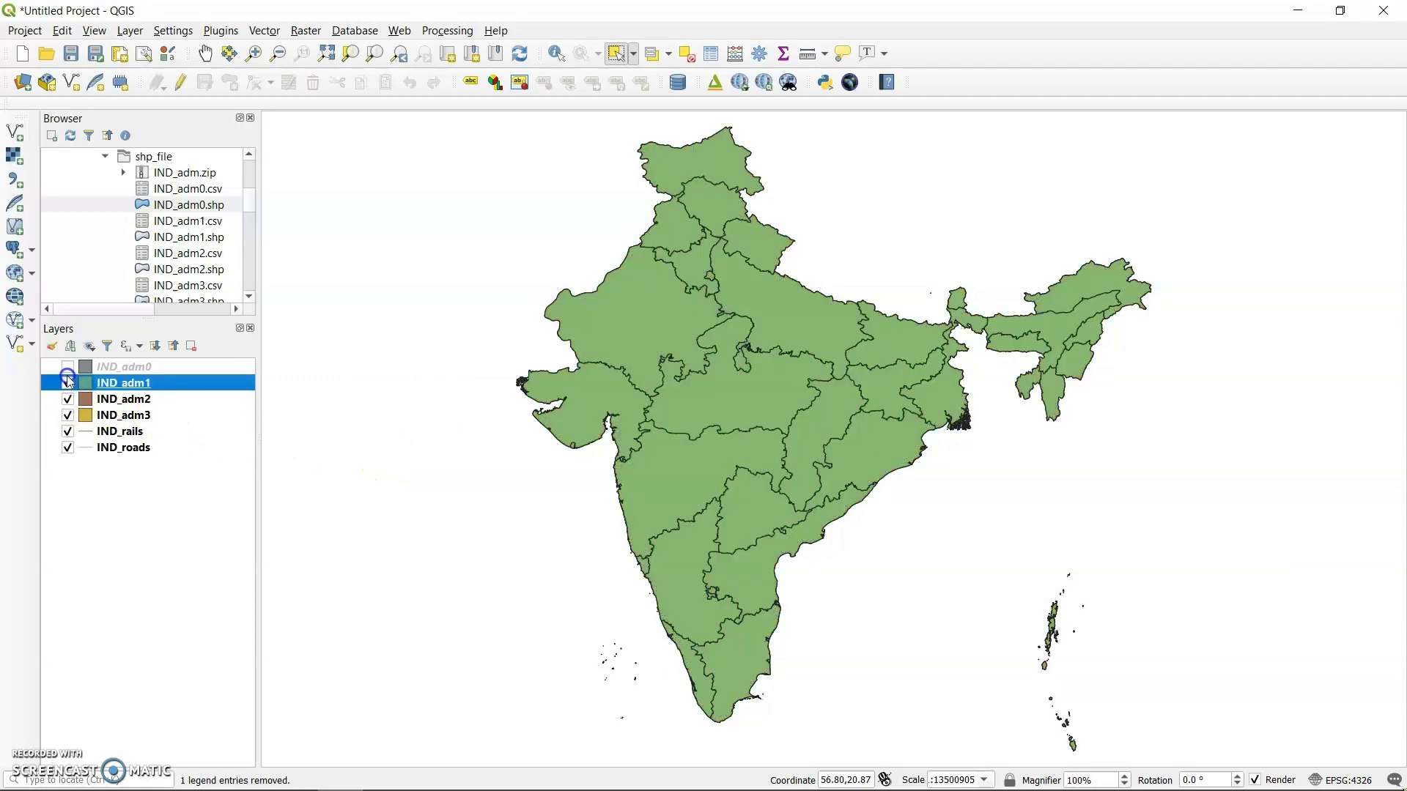
click(67, 368)
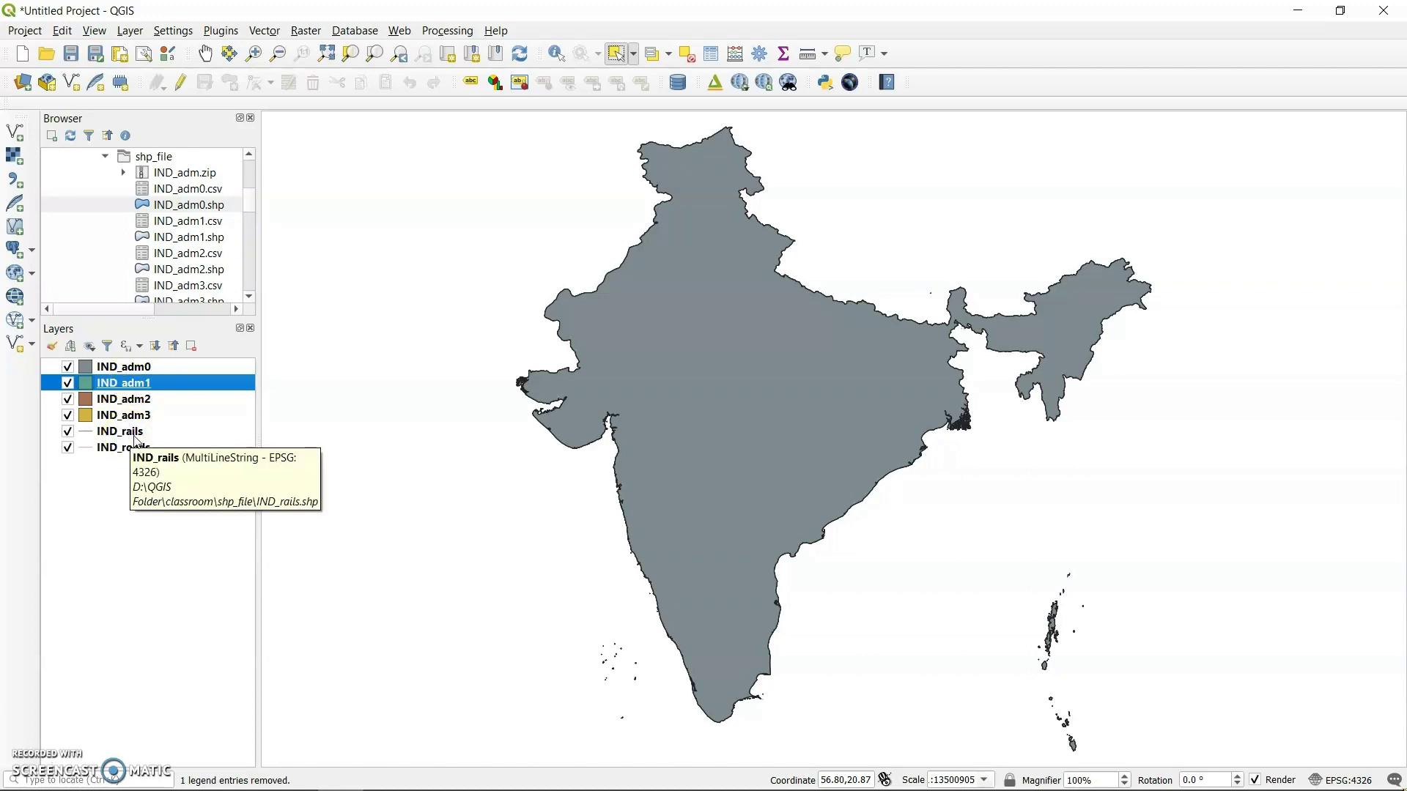
- Reorder the layers so IND_roads and IND_rails lie above IND_adm0, toggling IND_roads to check the rail lines beneath
mouse_move(136, 438)
mouse_down()
mouse_move(141, 348)
mouse_move(147, 370)
mouse_up()
drag(139, 447, 144, 370)
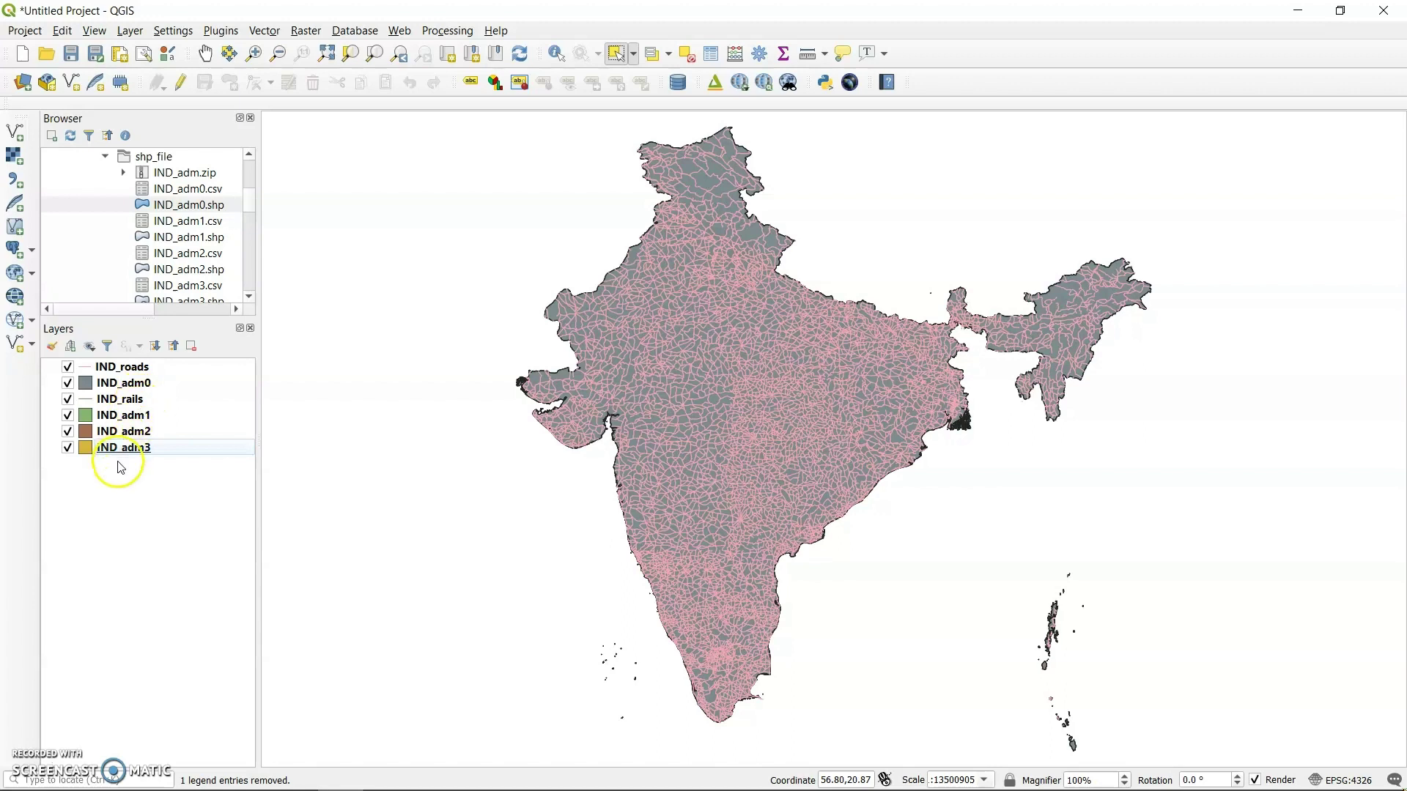
drag(128, 389, 133, 410)
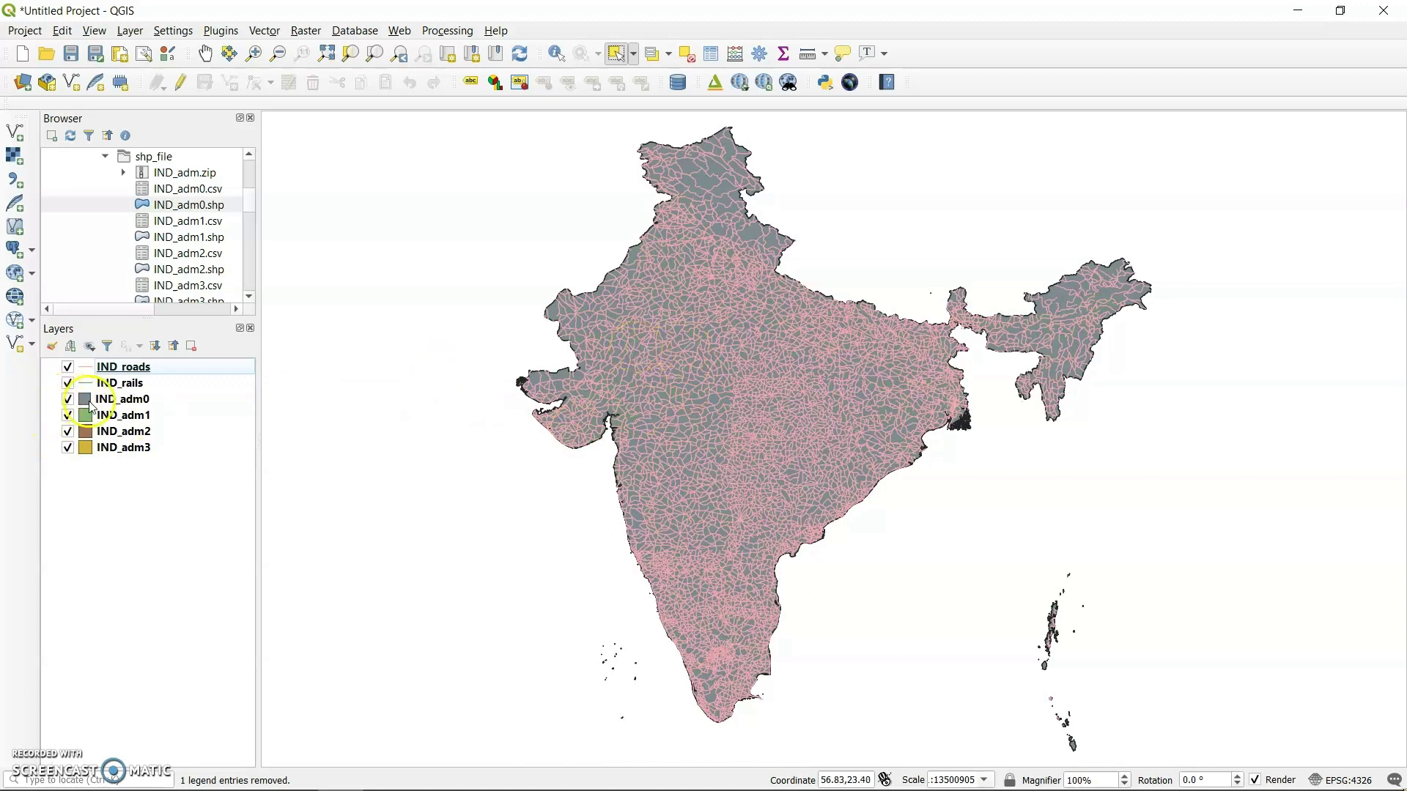
click(68, 366)
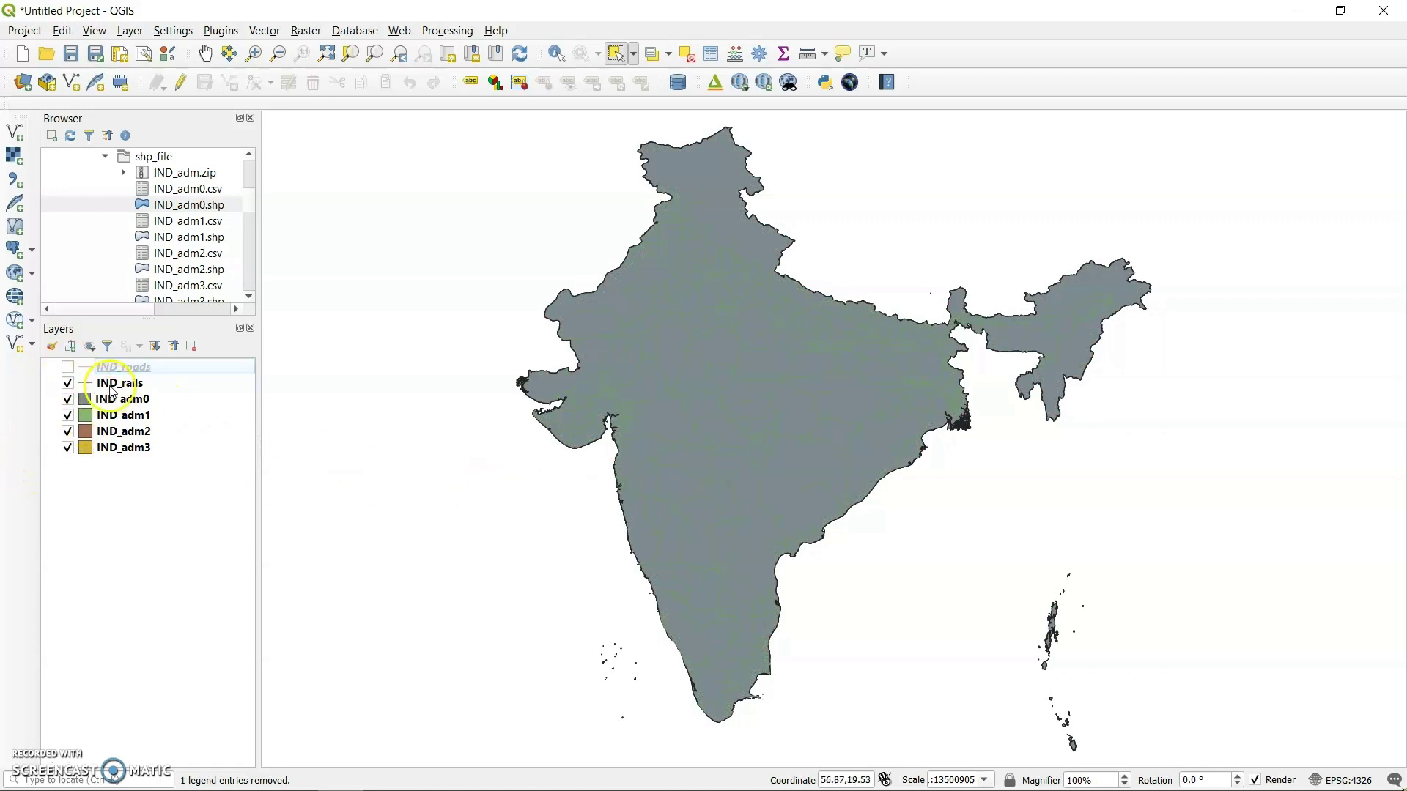
click(68, 366)
- Change the simple line color of the IND_rails layer to a very pale green and apply the symbology
click(108, 386)
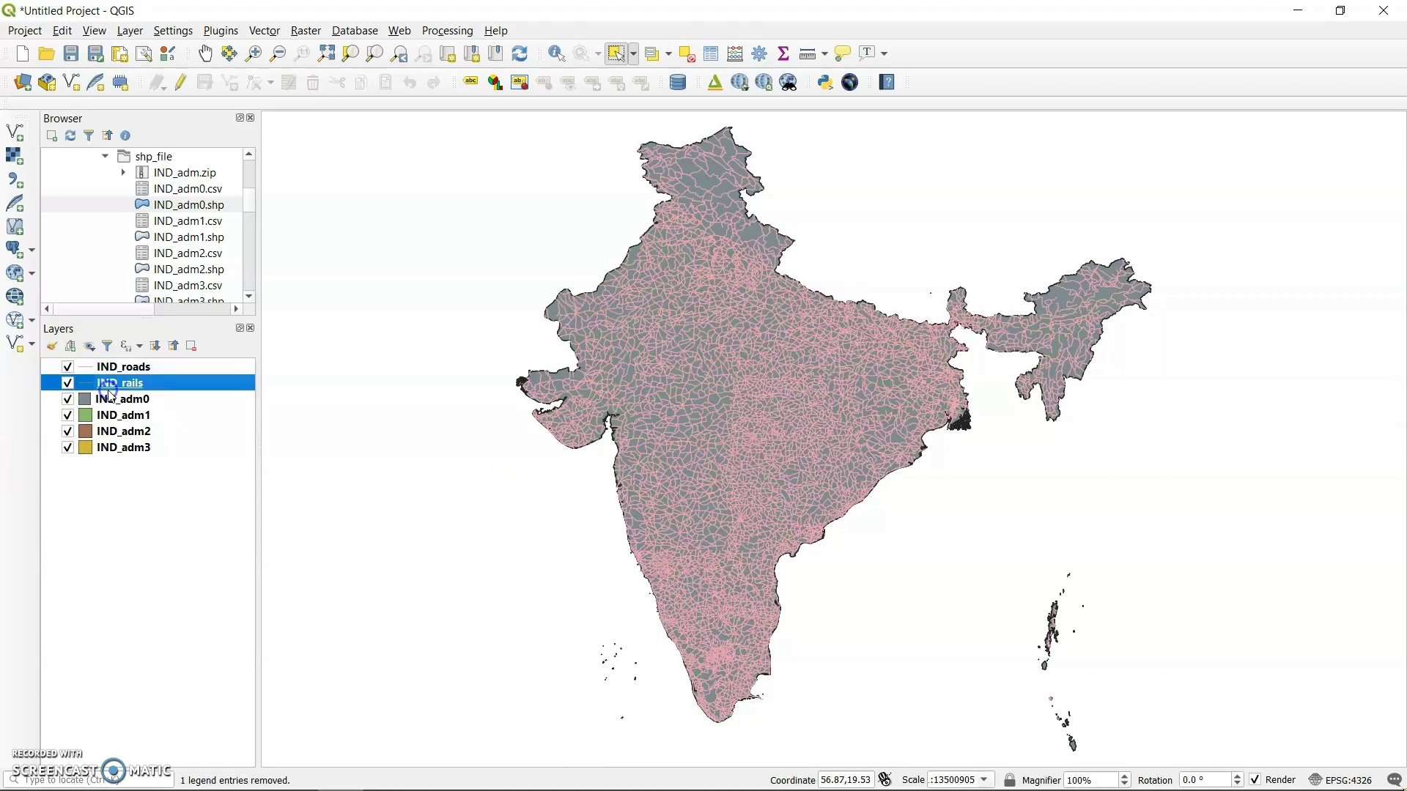
right_click(109, 387)
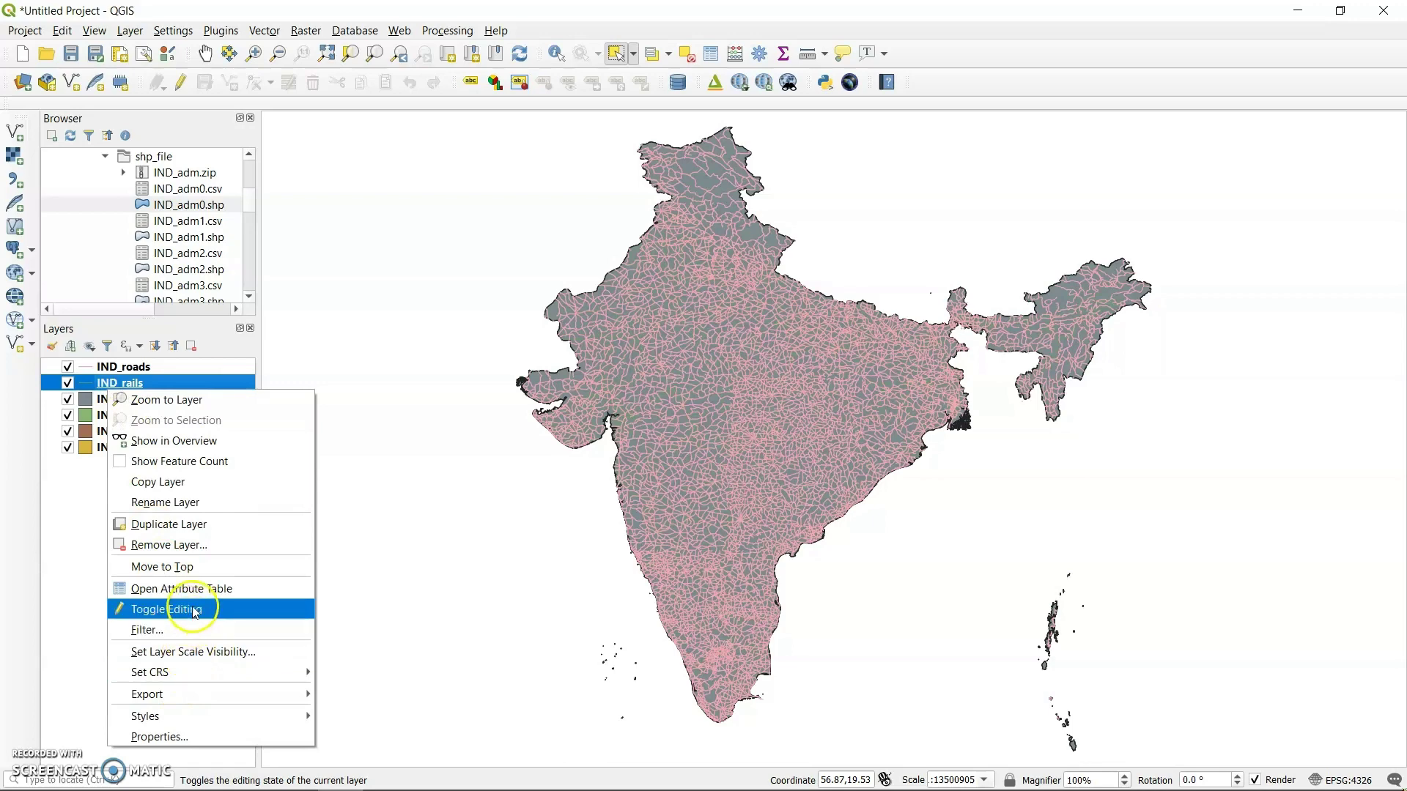
click(159, 737)
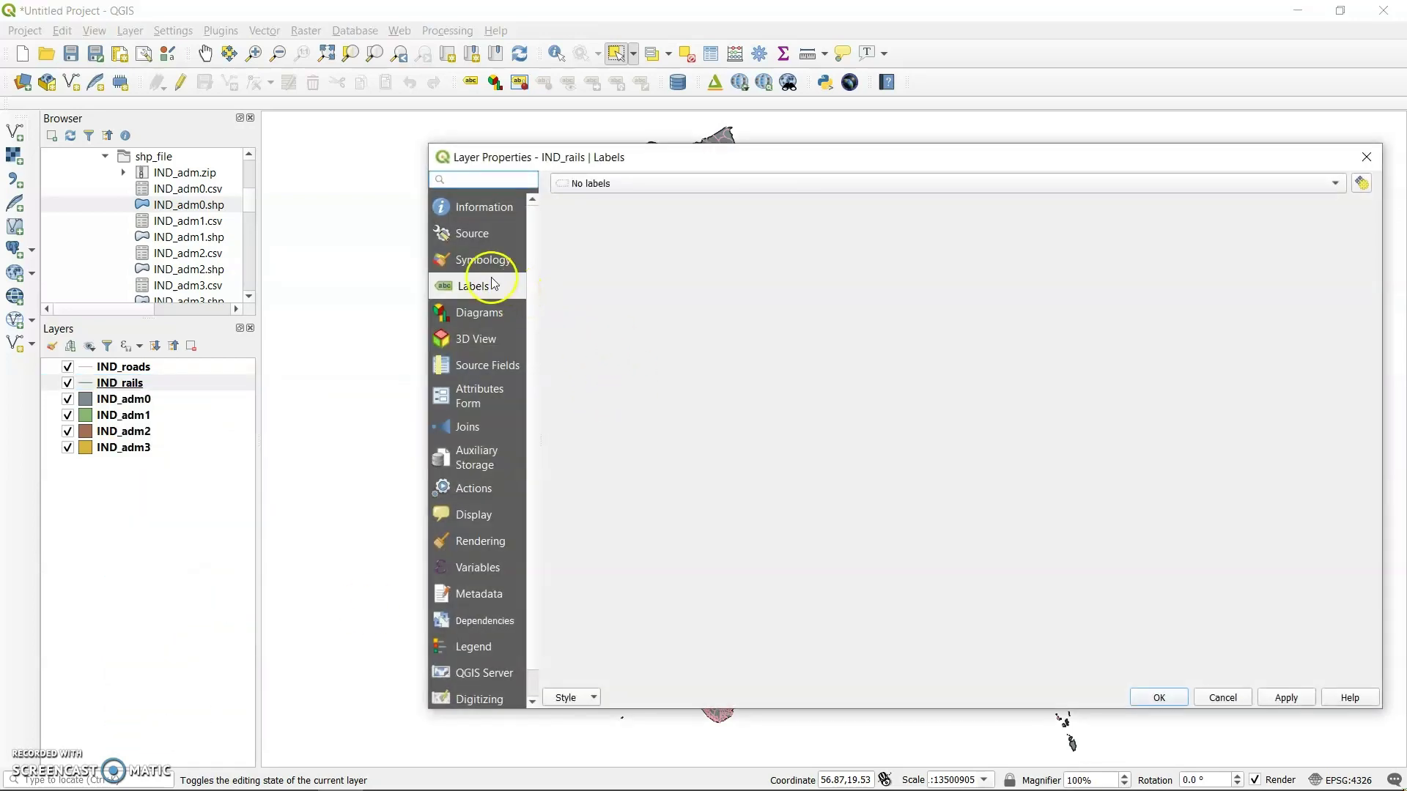
click(483, 259)
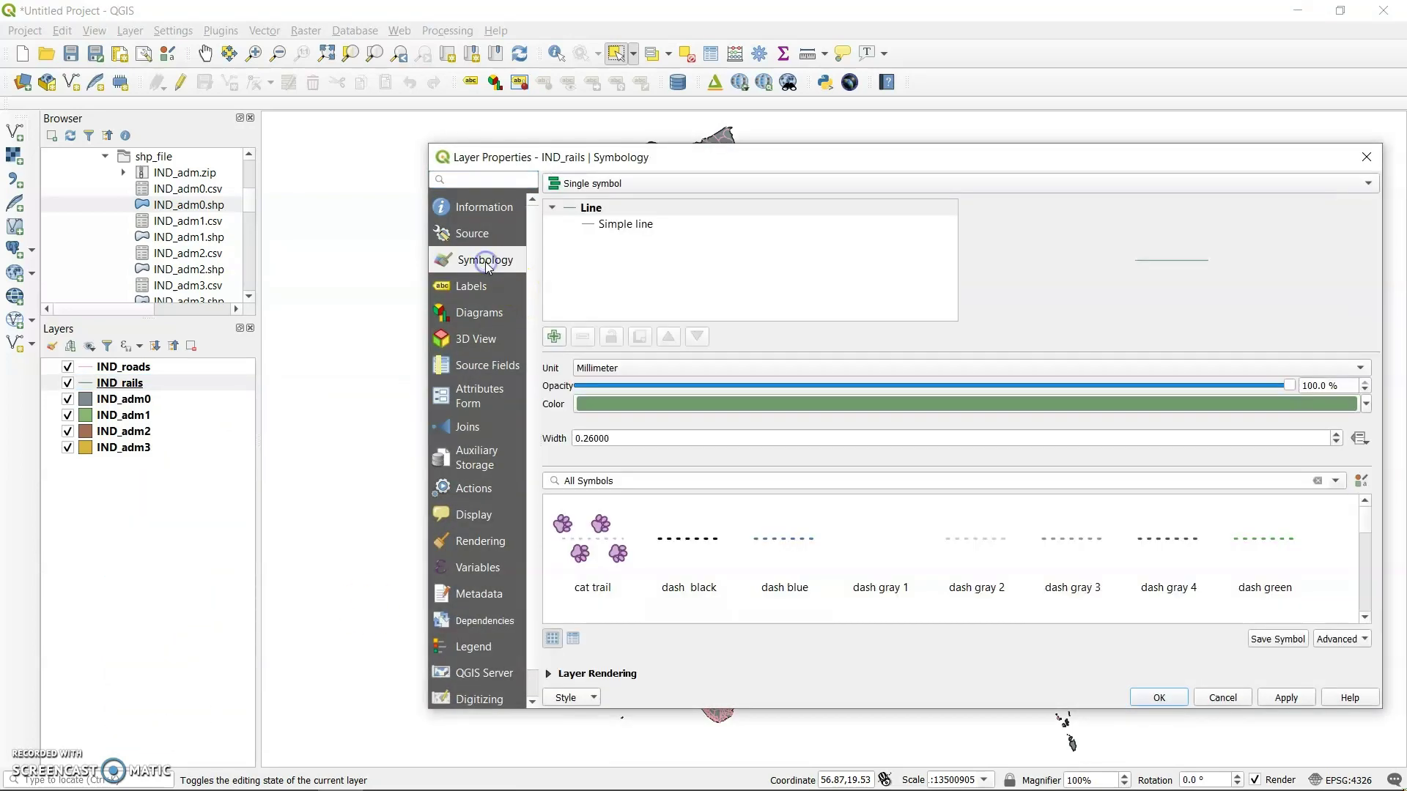
click(641, 224)
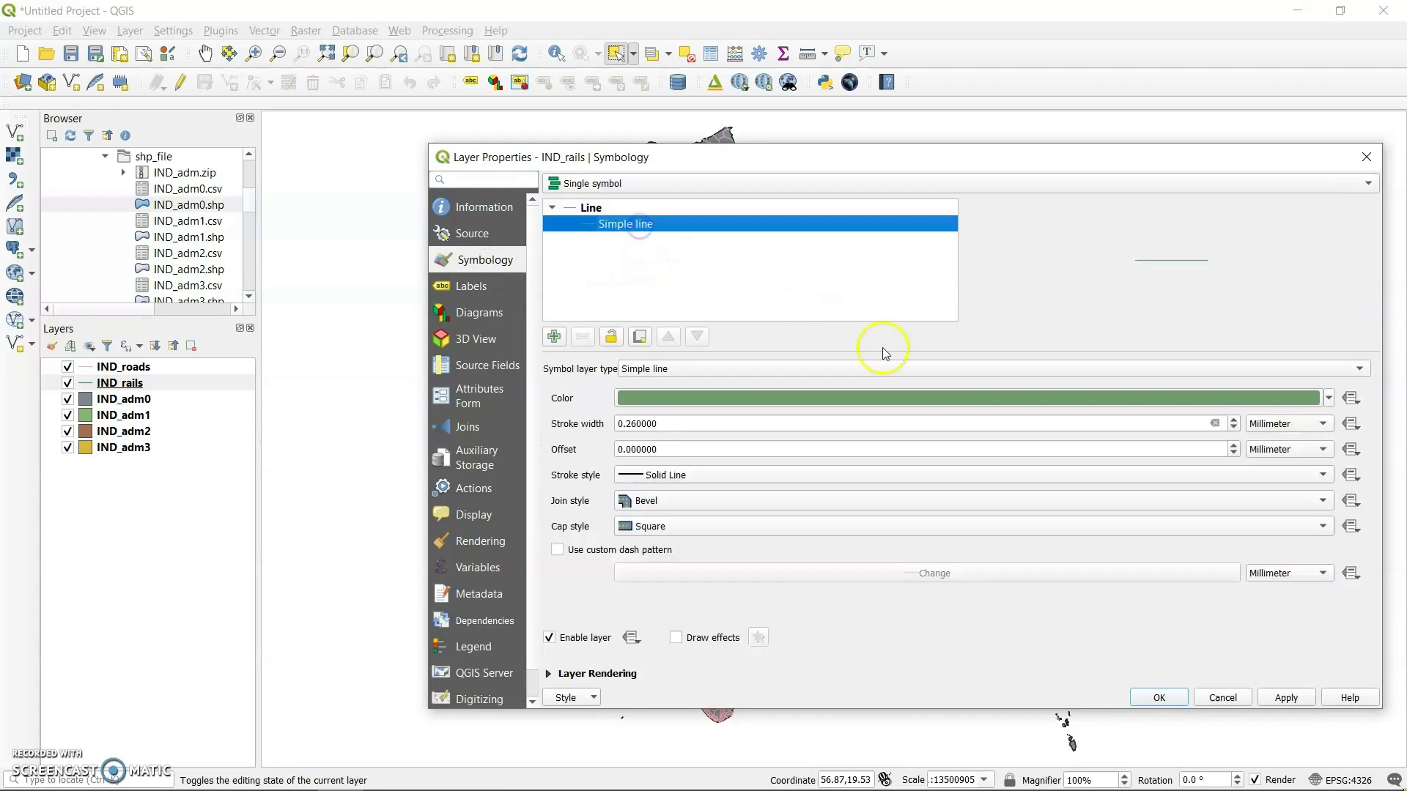
click(1328, 398)
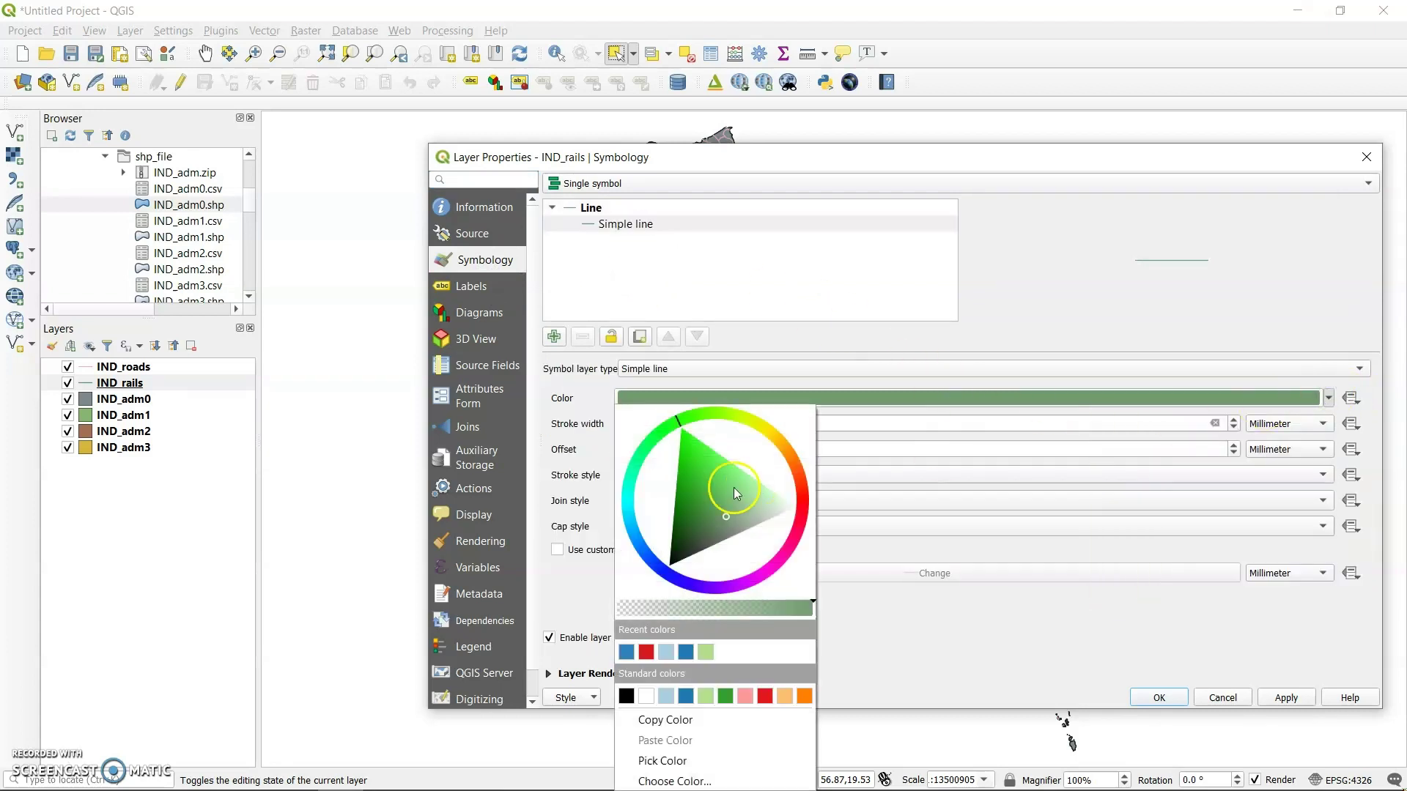
click(770, 502)
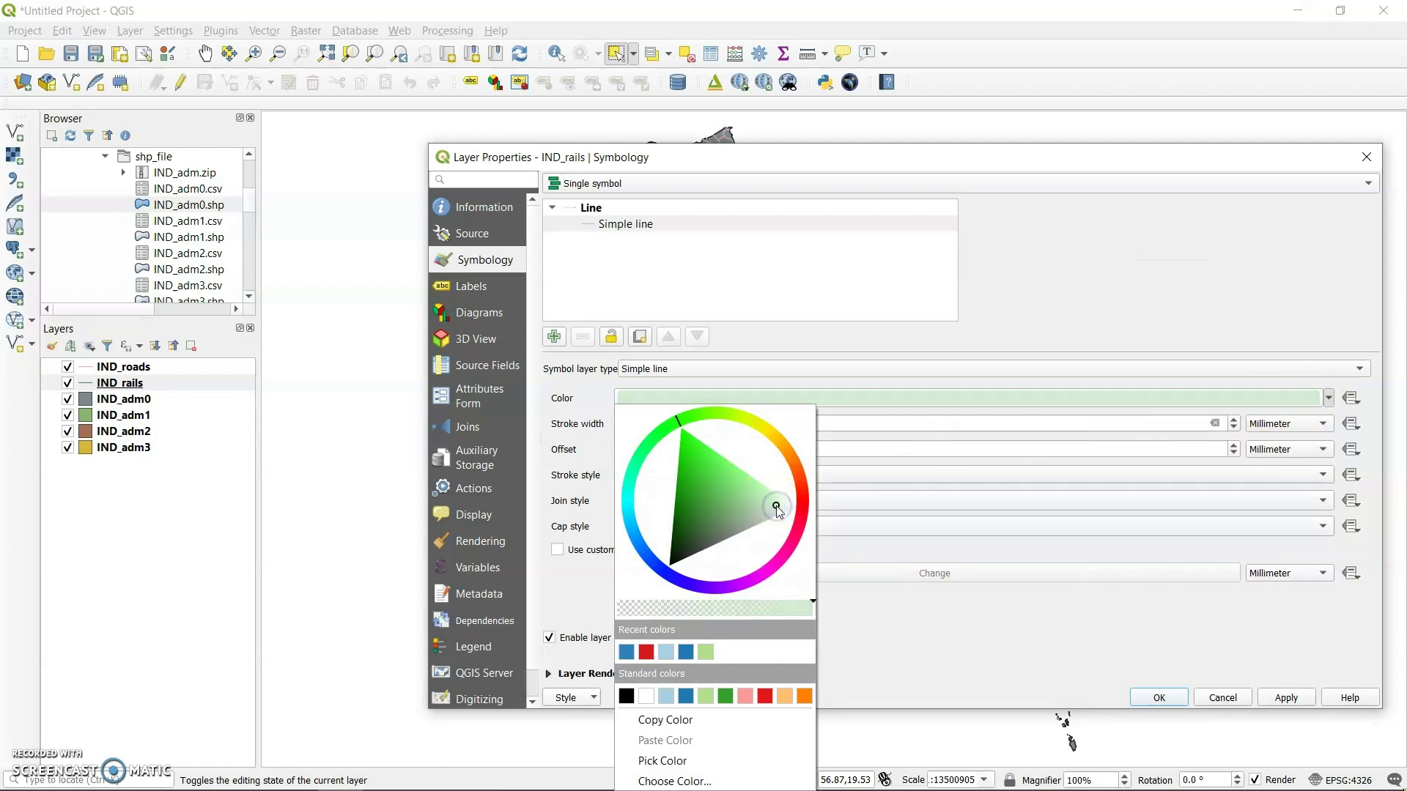
click(782, 509)
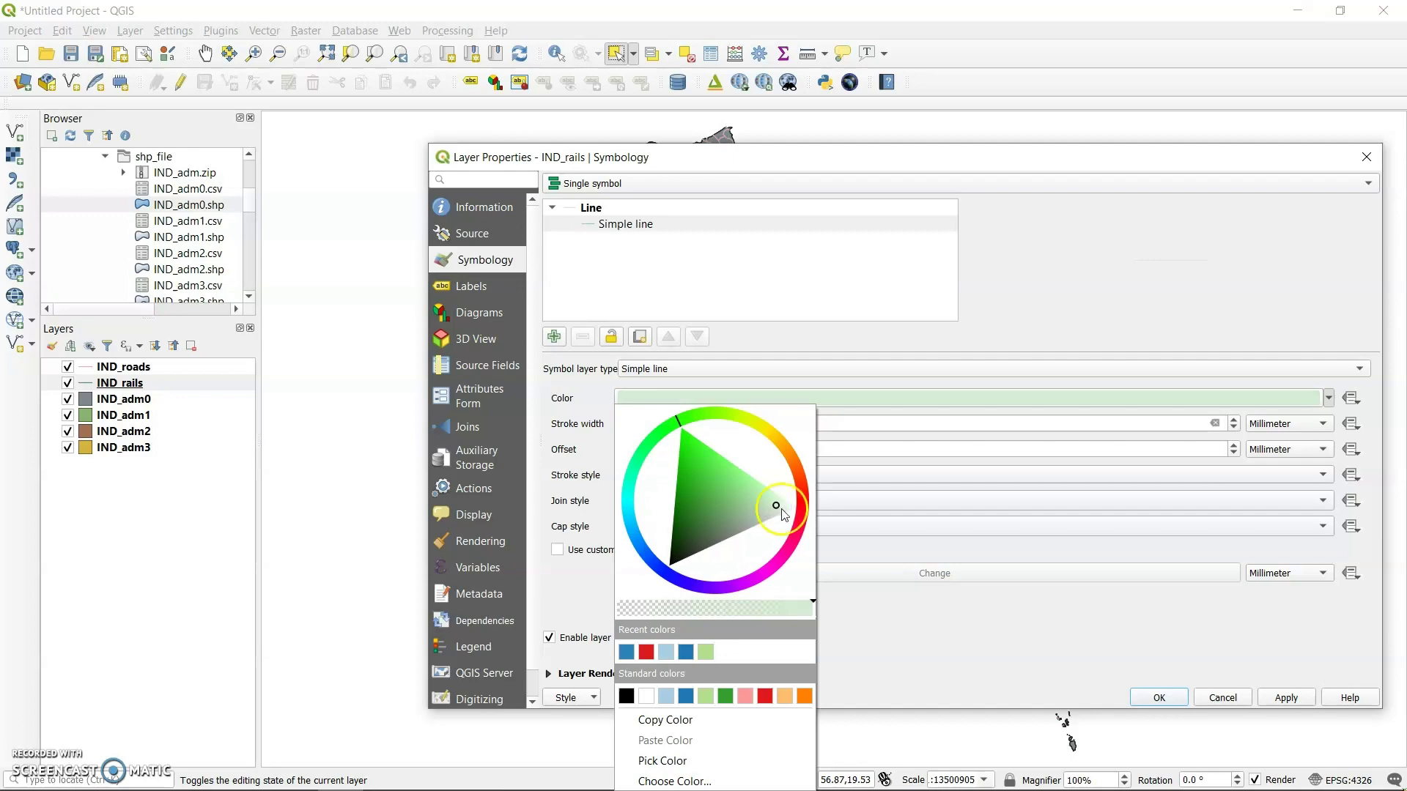
click(1270, 705)
click(1160, 697)
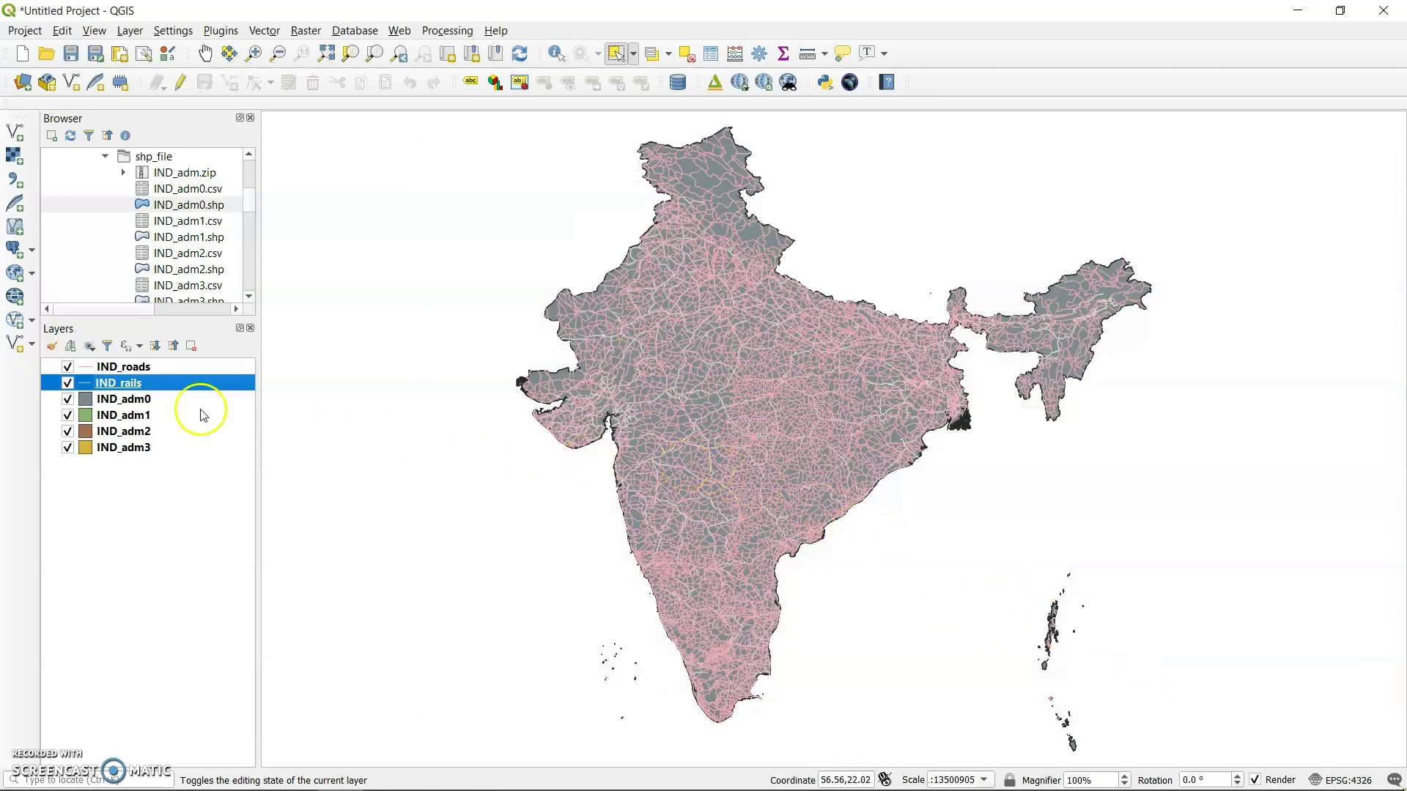
- Hide IND_roads and examine the rail network across central and southern India
click(68, 366)
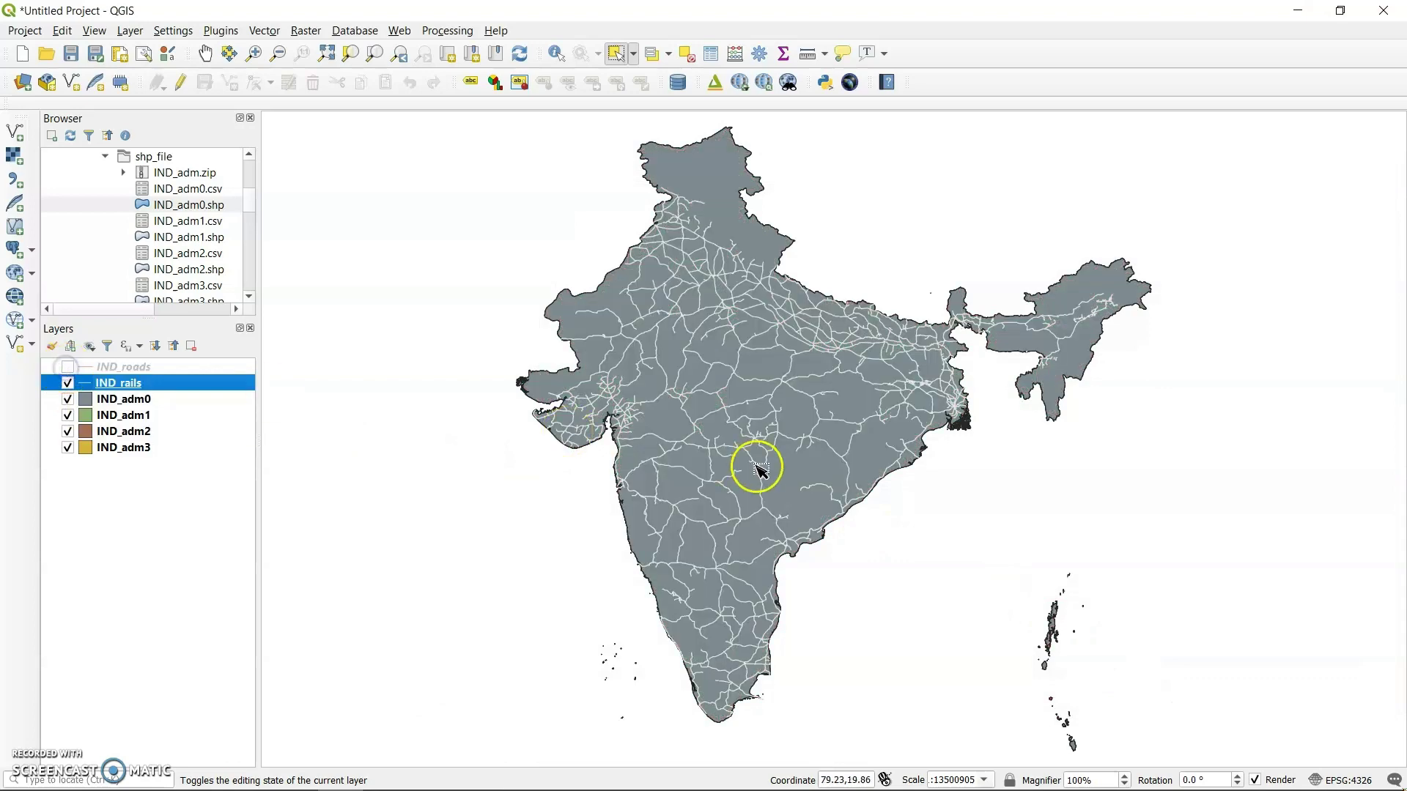
scroll(740, 488, up, 3)
scroll(731, 494, down, 1)
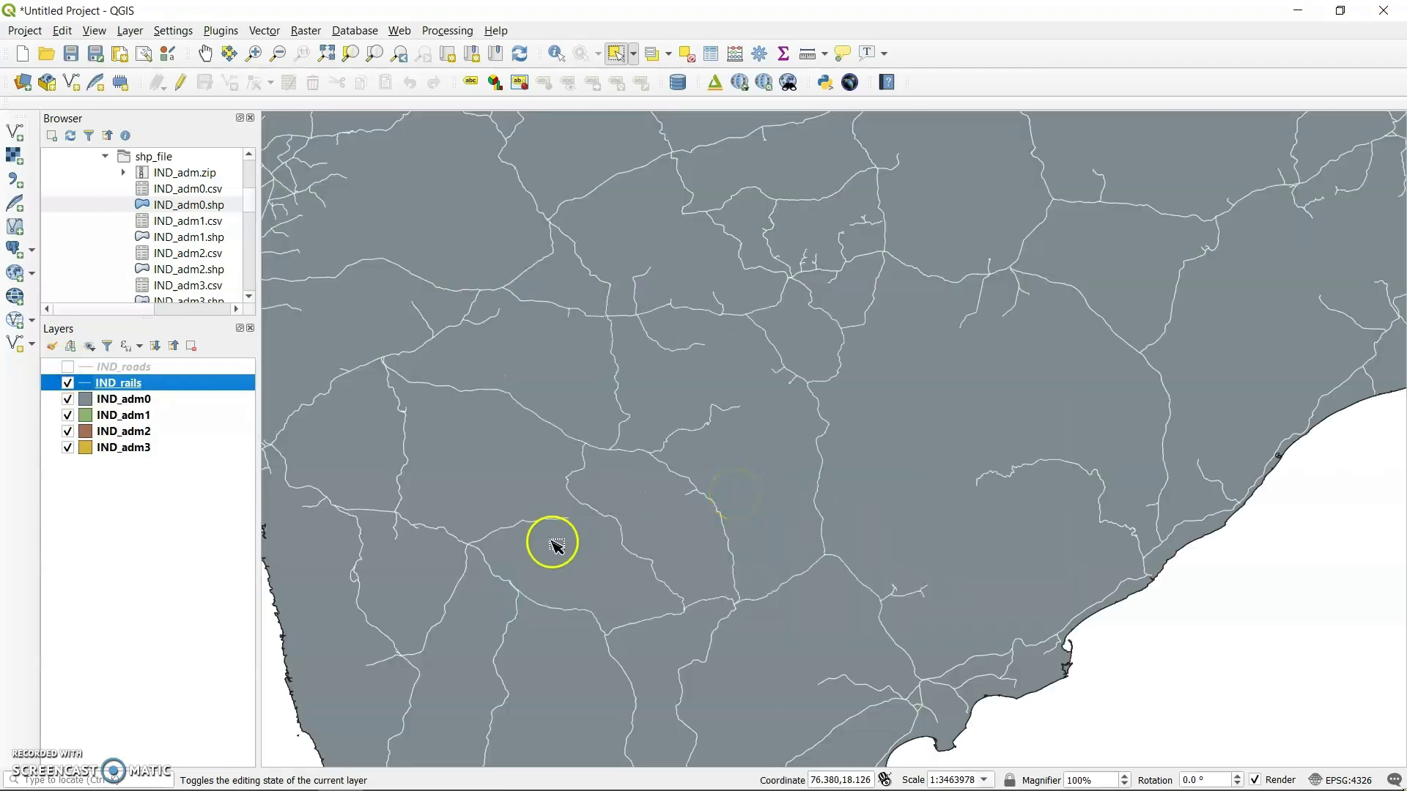
scroll(637, 469, down, 1)
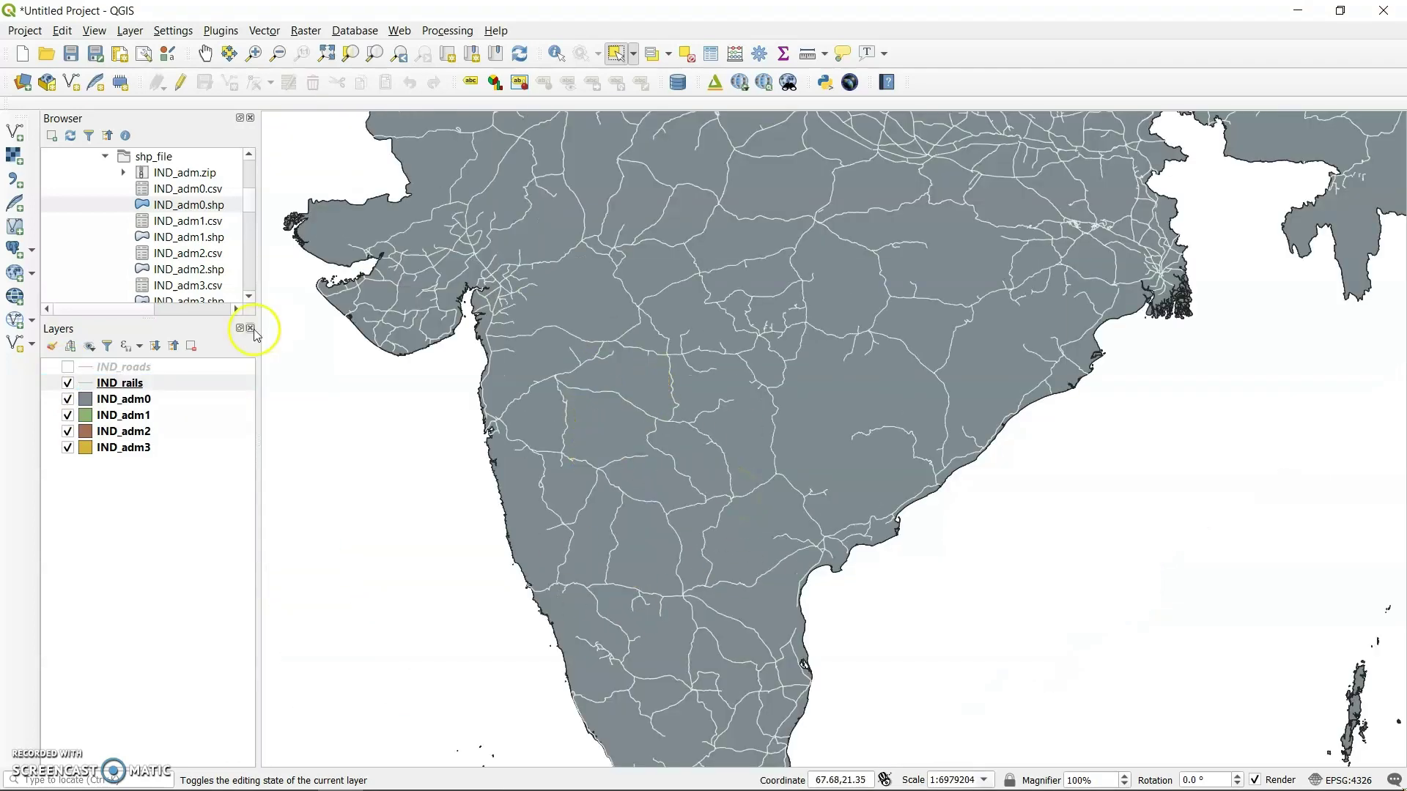
- Examine the rows and columns in the attribute table of the IND_rails layer, and close the table
right_click(124, 382)
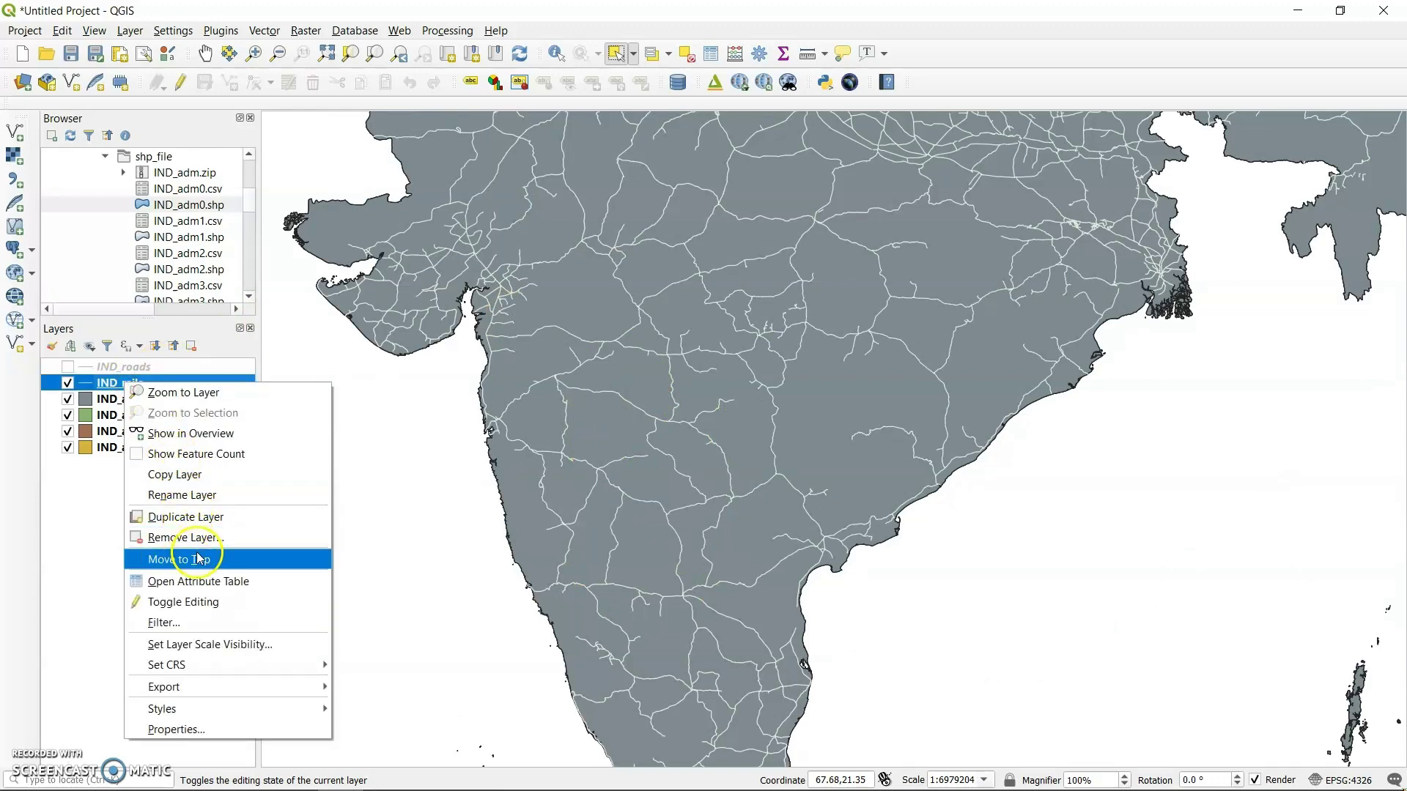
click(197, 581)
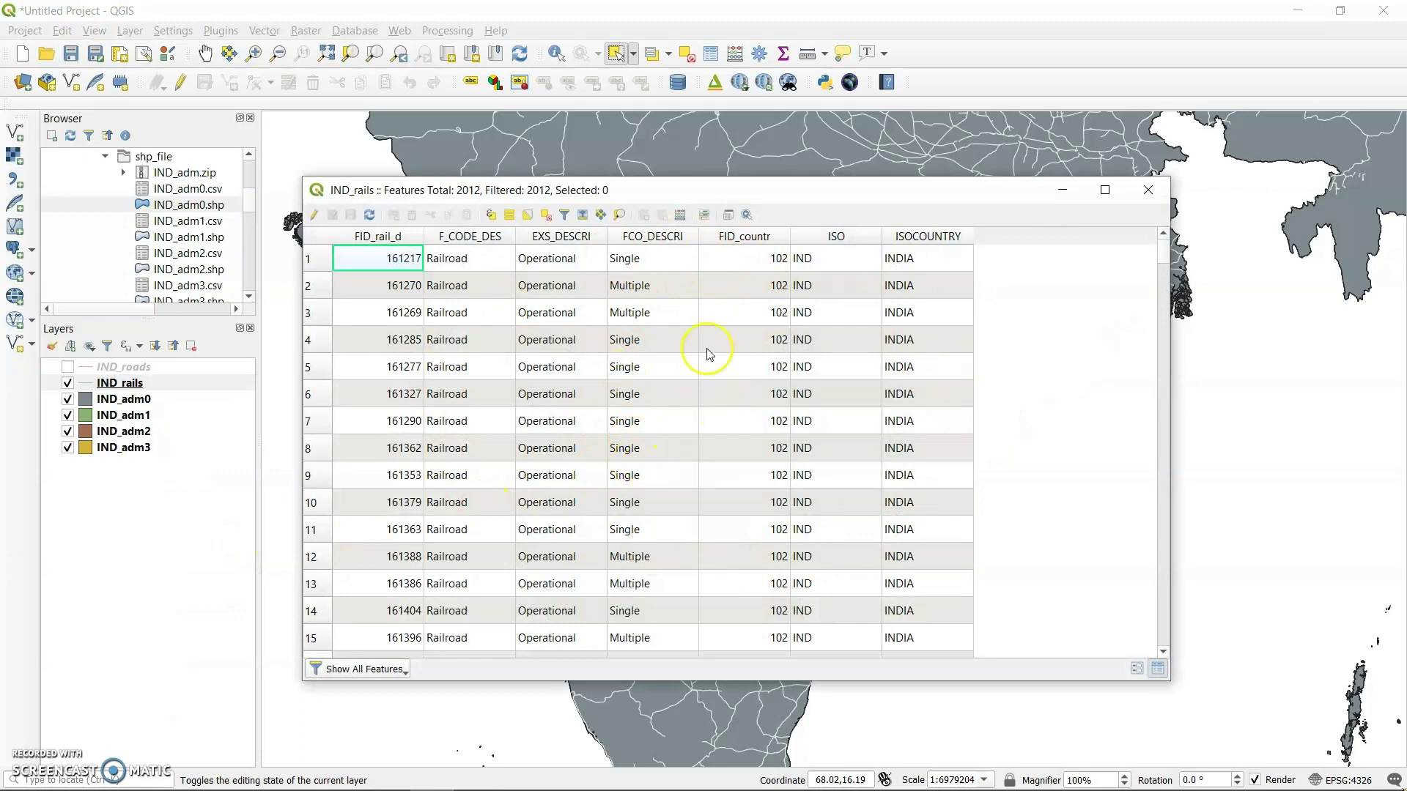
scroll(708, 355, down, 5)
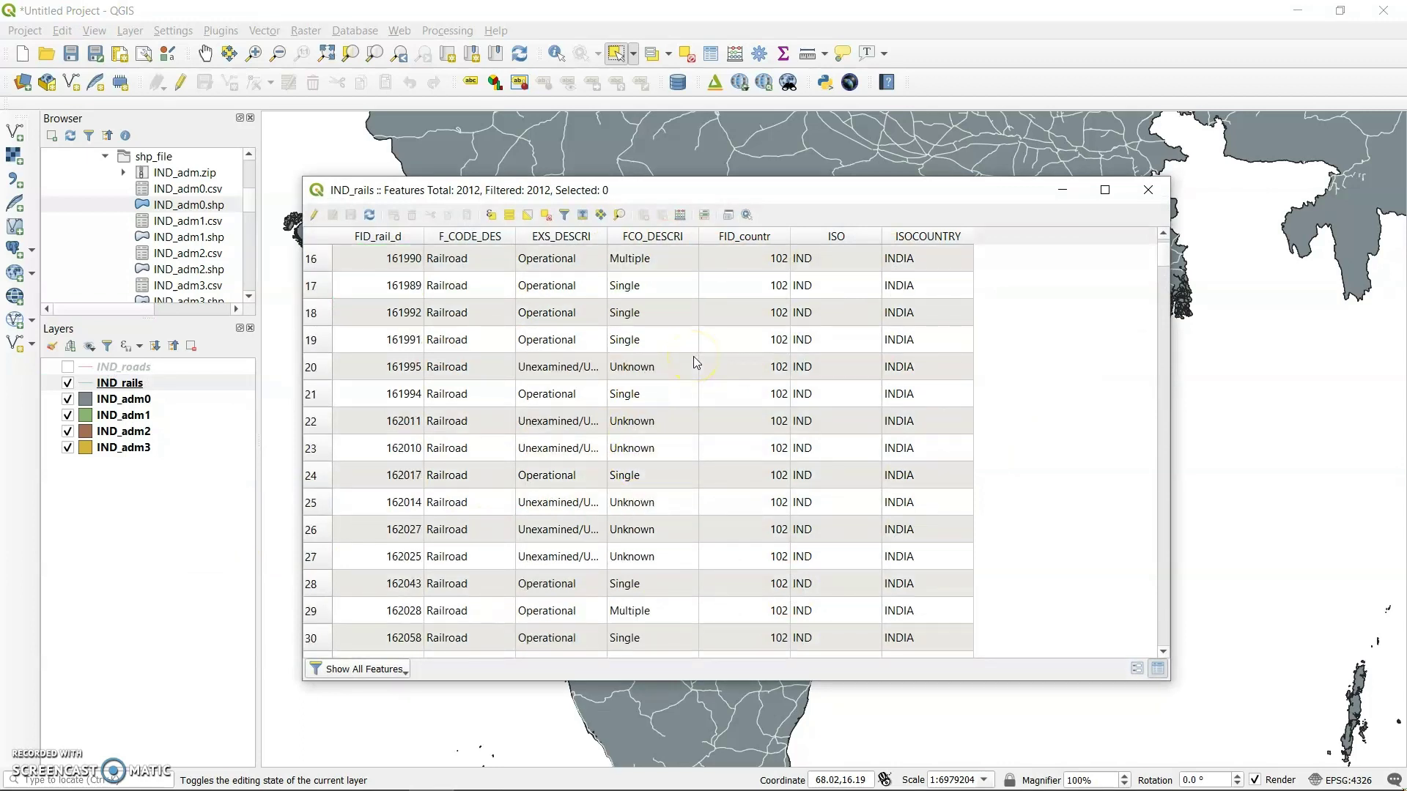
scroll(693, 356, up, 5)
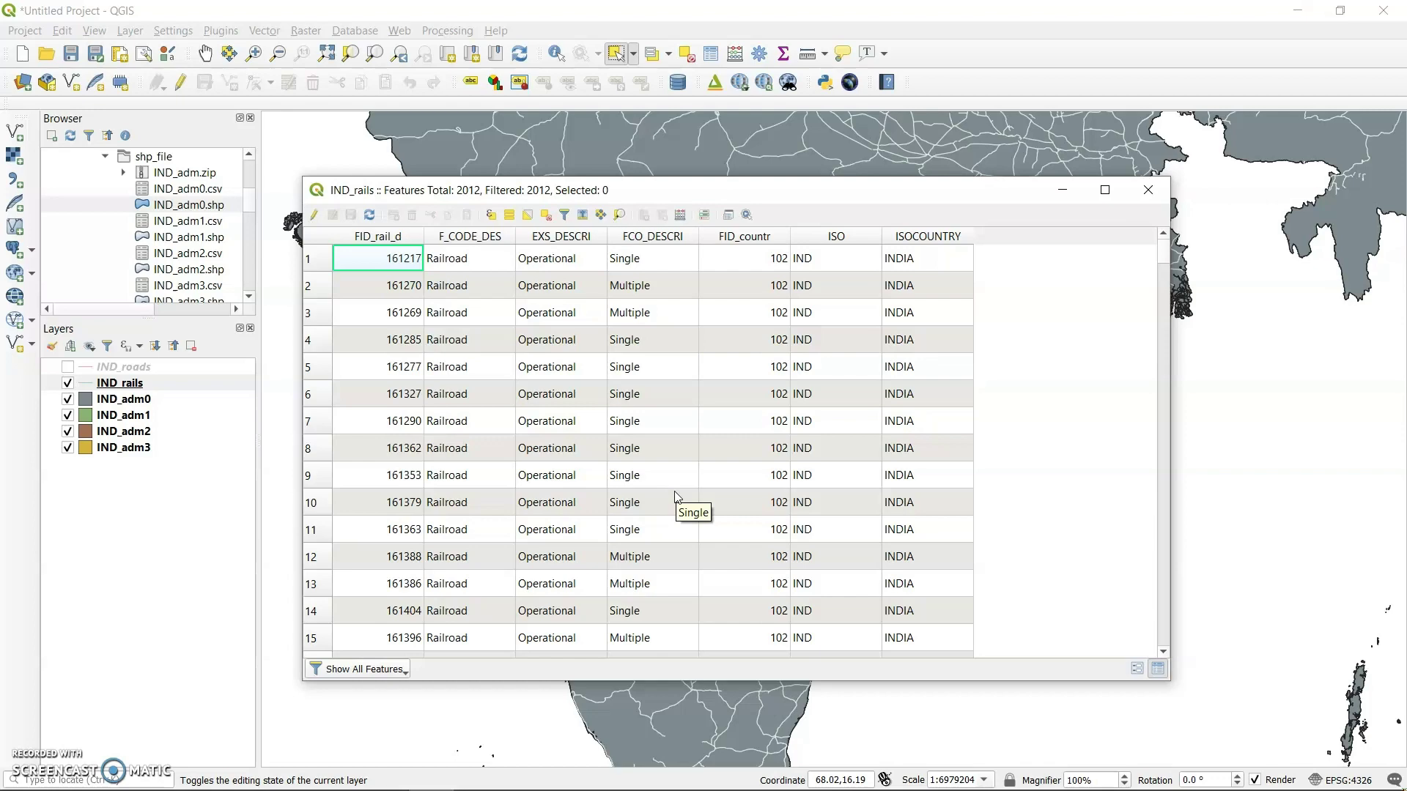
click(1148, 190)
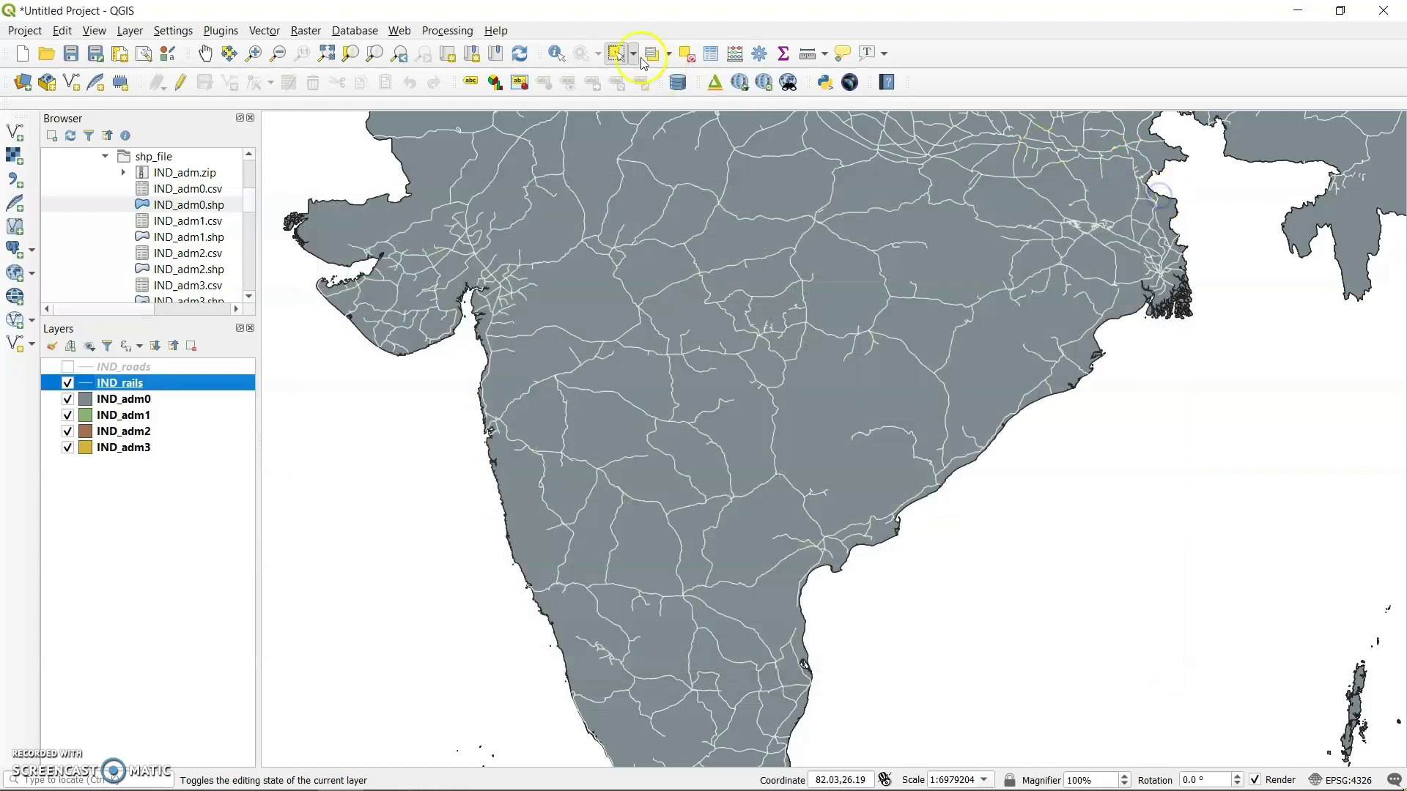
click(392, 33)
mouse_move(447, 93)
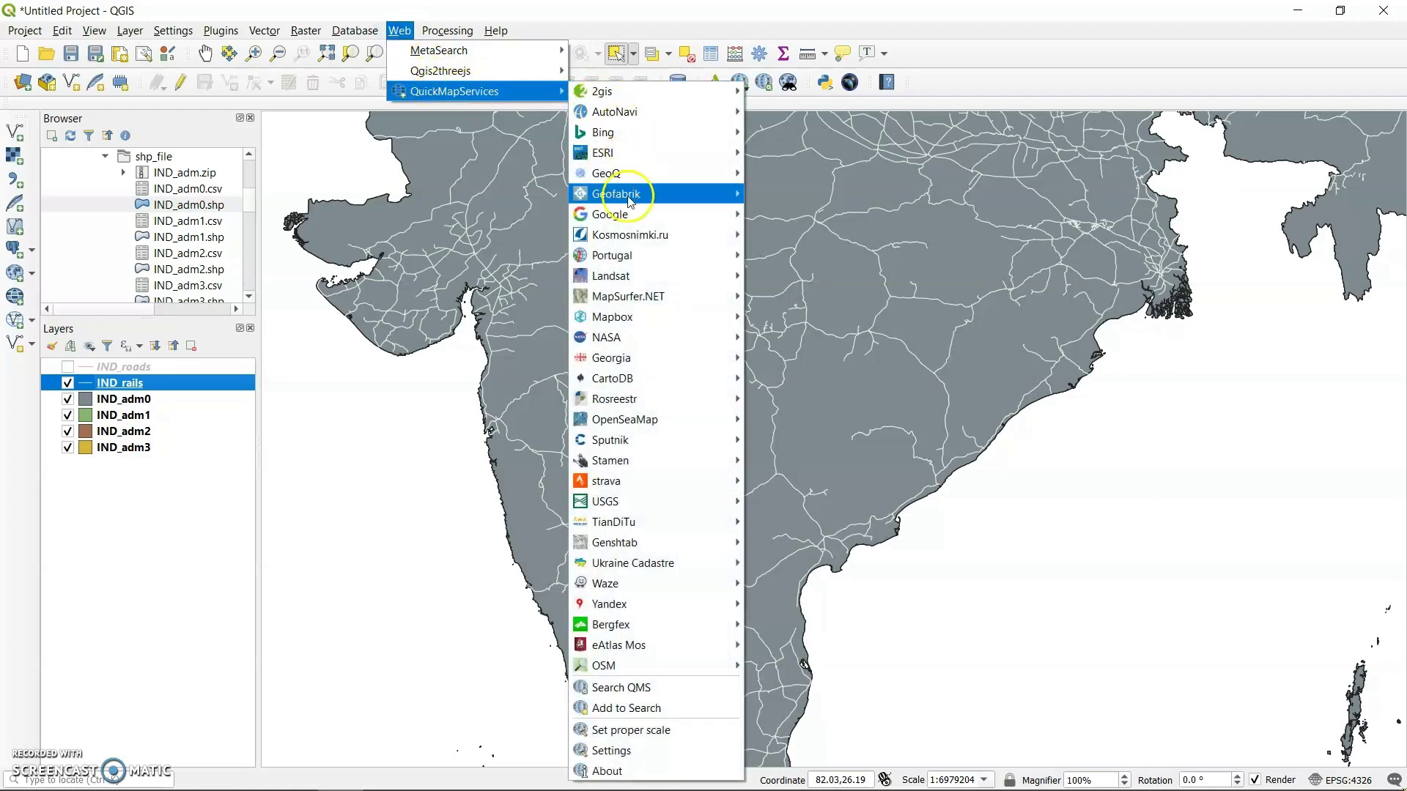
mouse_move(664, 212)
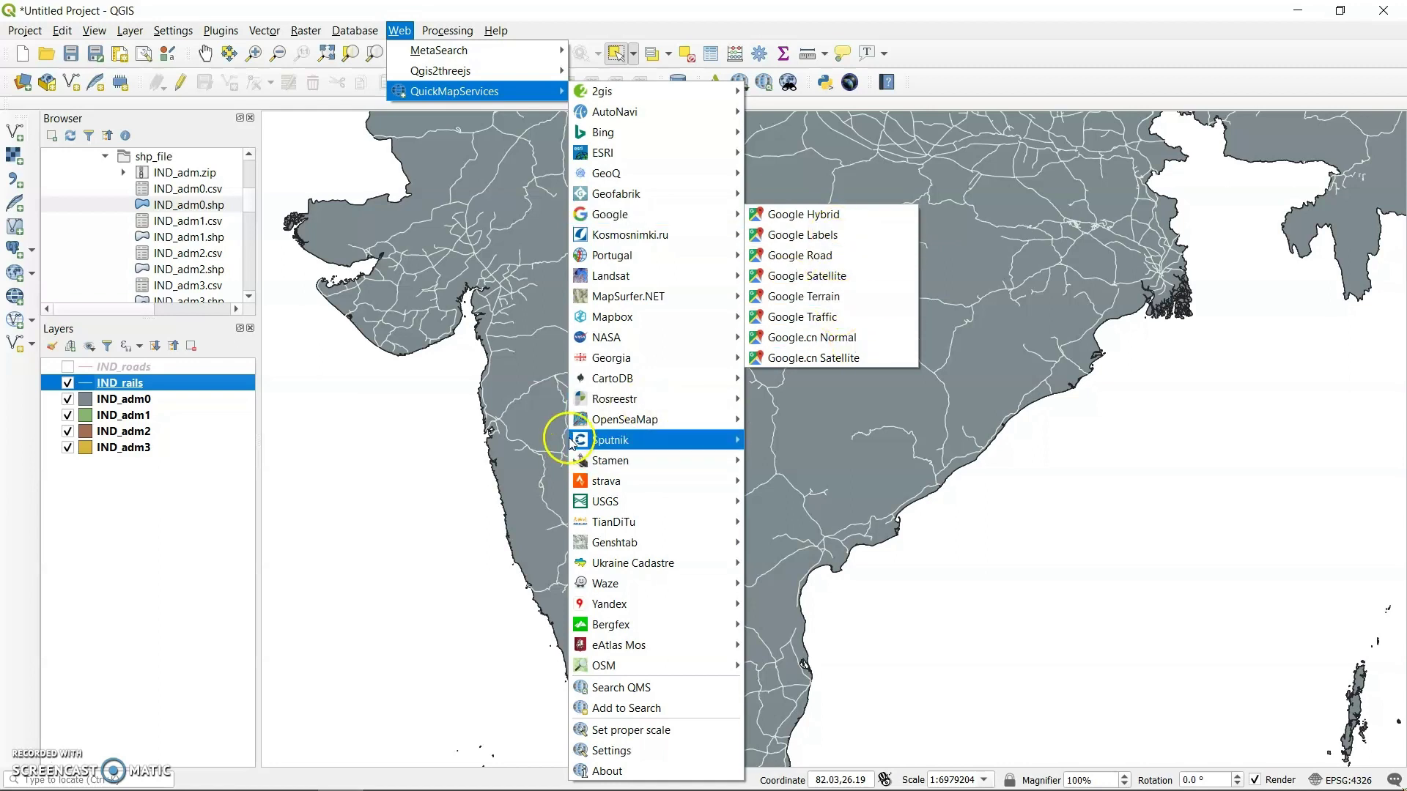
click(449, 449)
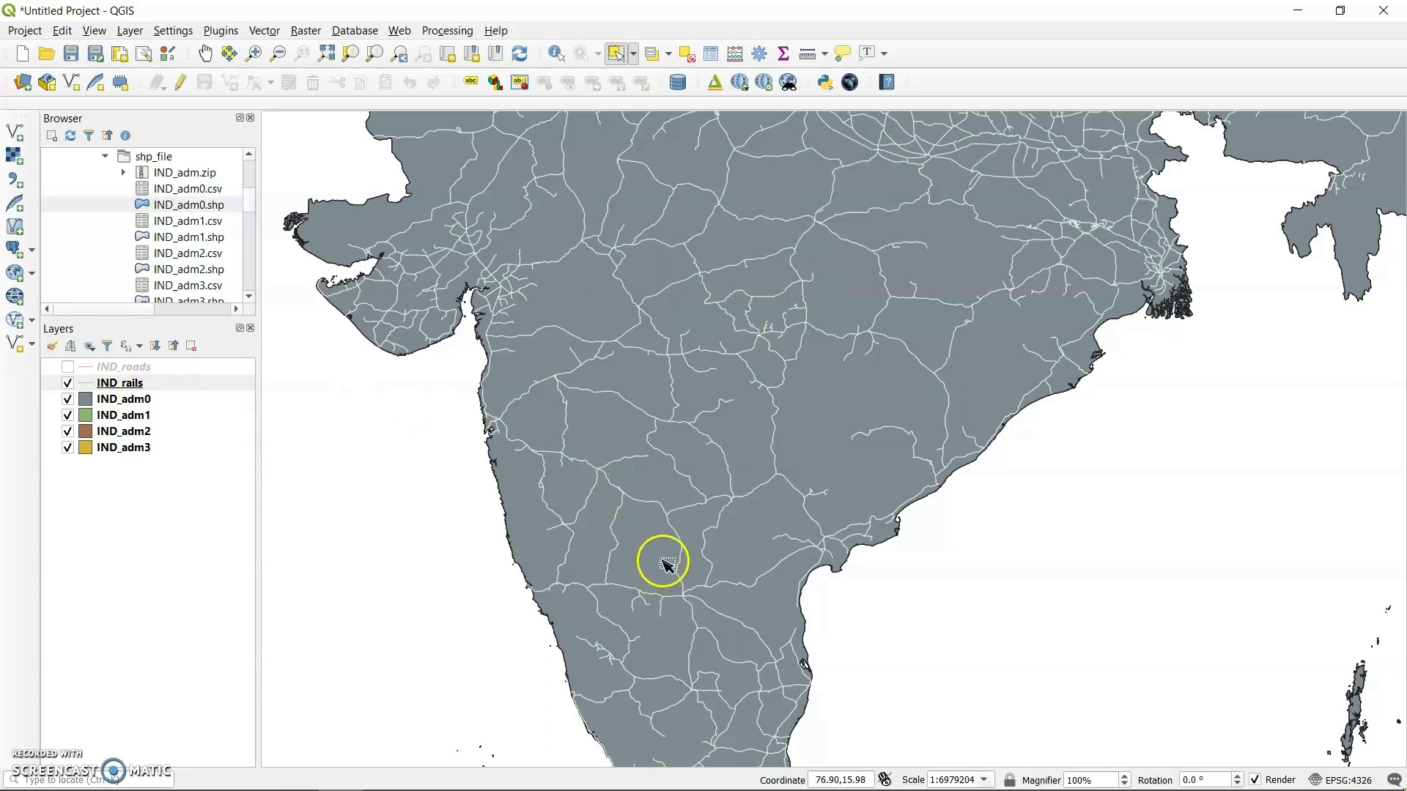
- Show IND_roads and hide IND_rails to examine the road network alone, and make IND_rails visible again
click(67, 366)
click(67, 383)
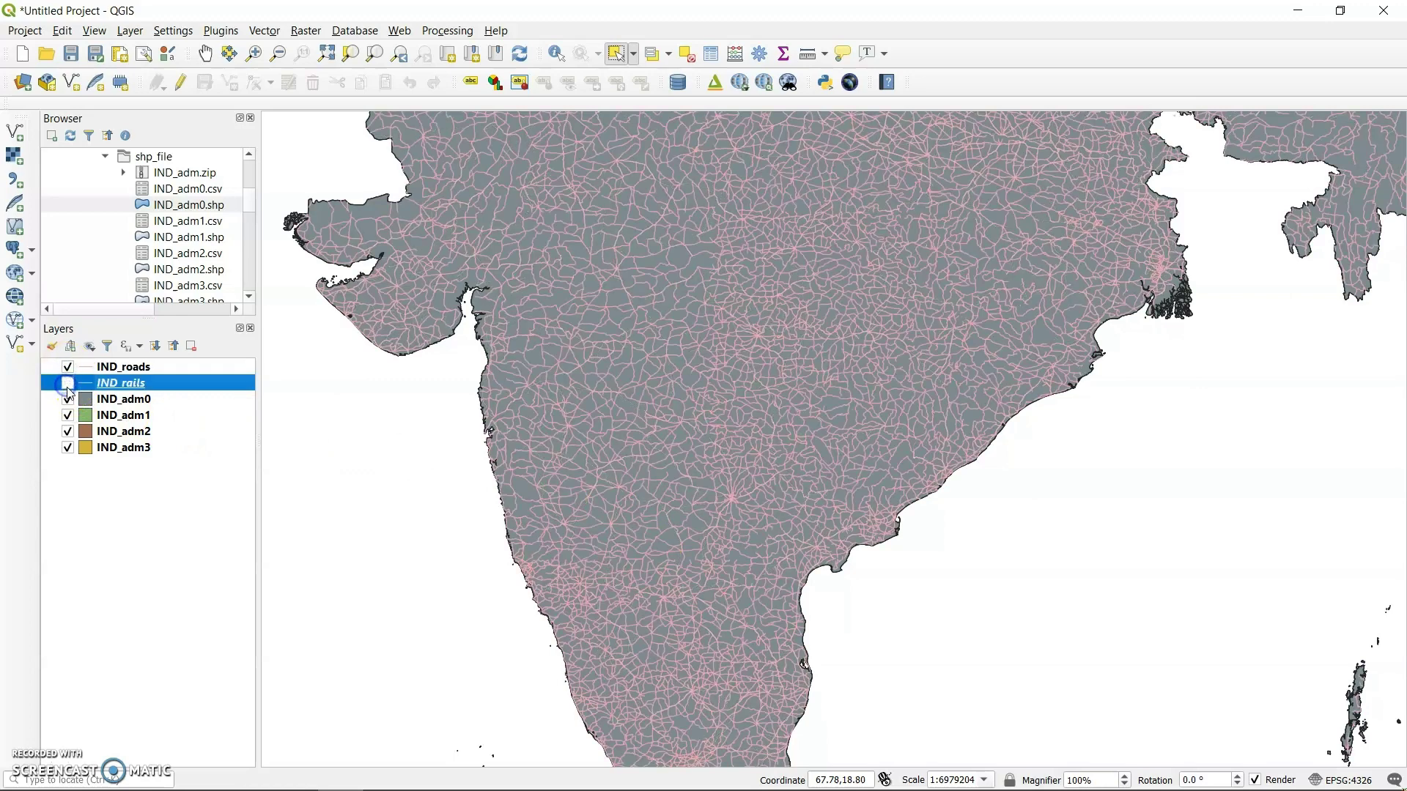
click(66, 387)
scroll(575, 474, up, 1)
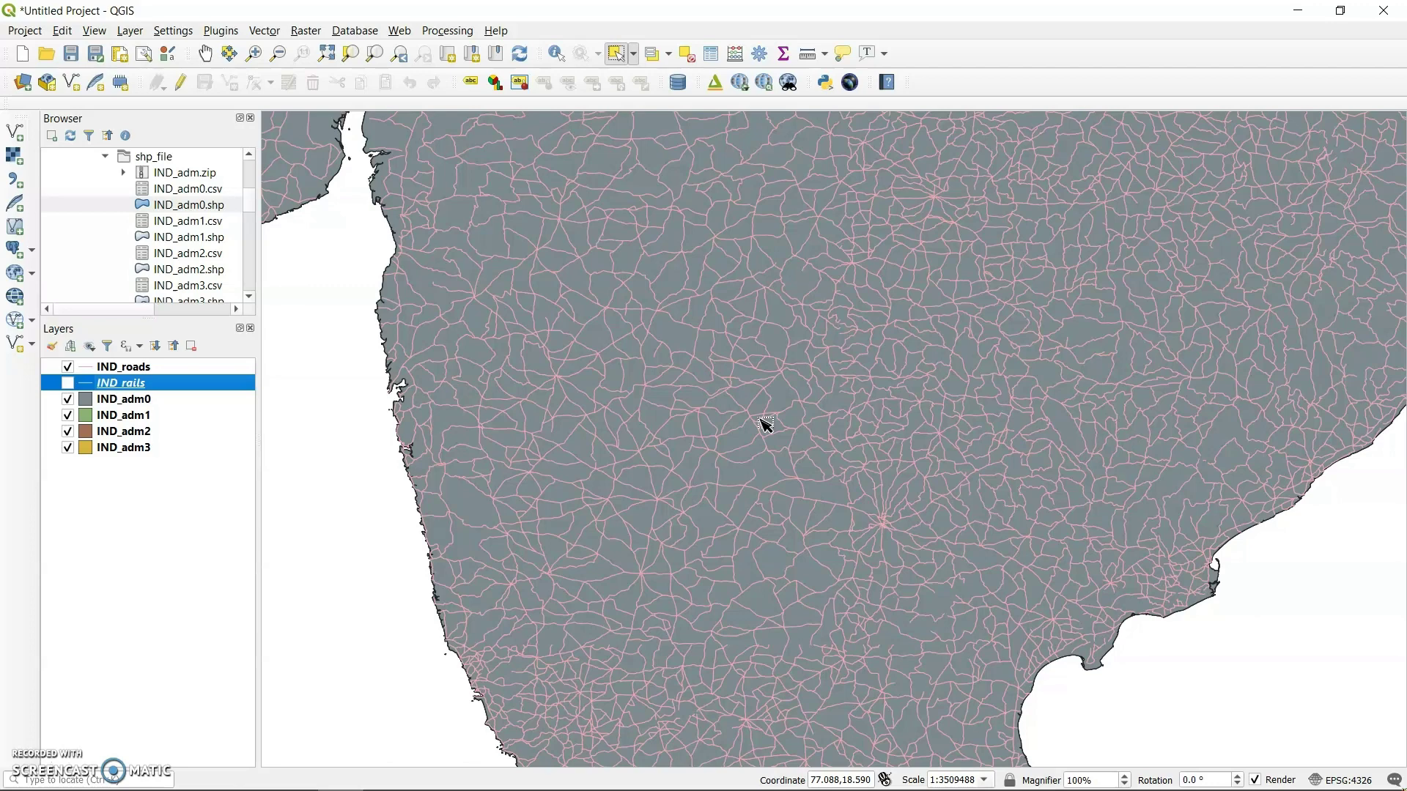
scroll(765, 425, down, 1)
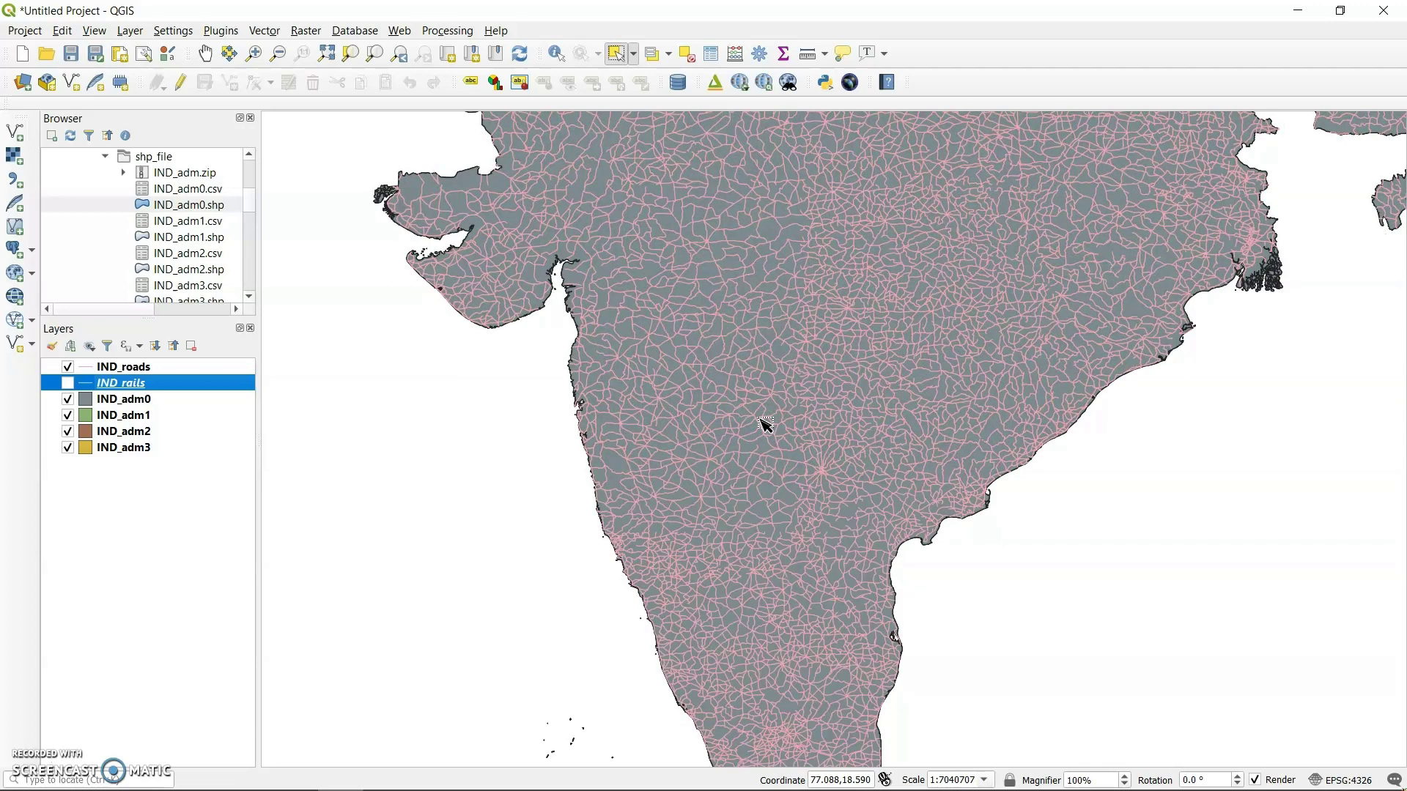
click(68, 383)
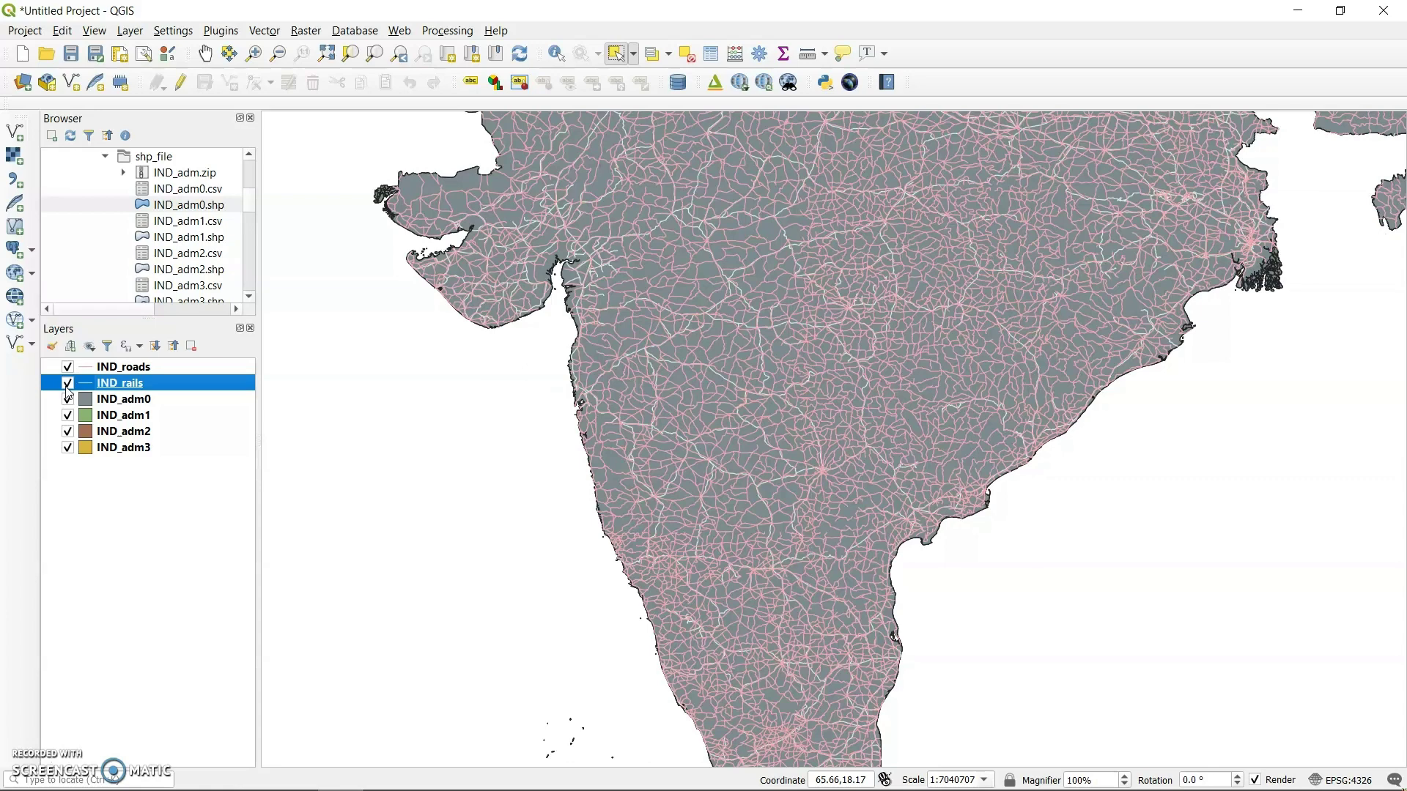
- Hide IND_roads, IND_rails and IND_adm0 to view the IND_adm1 state boundaries in southern India
drag(70, 384, 76, 370)
click(68, 367)
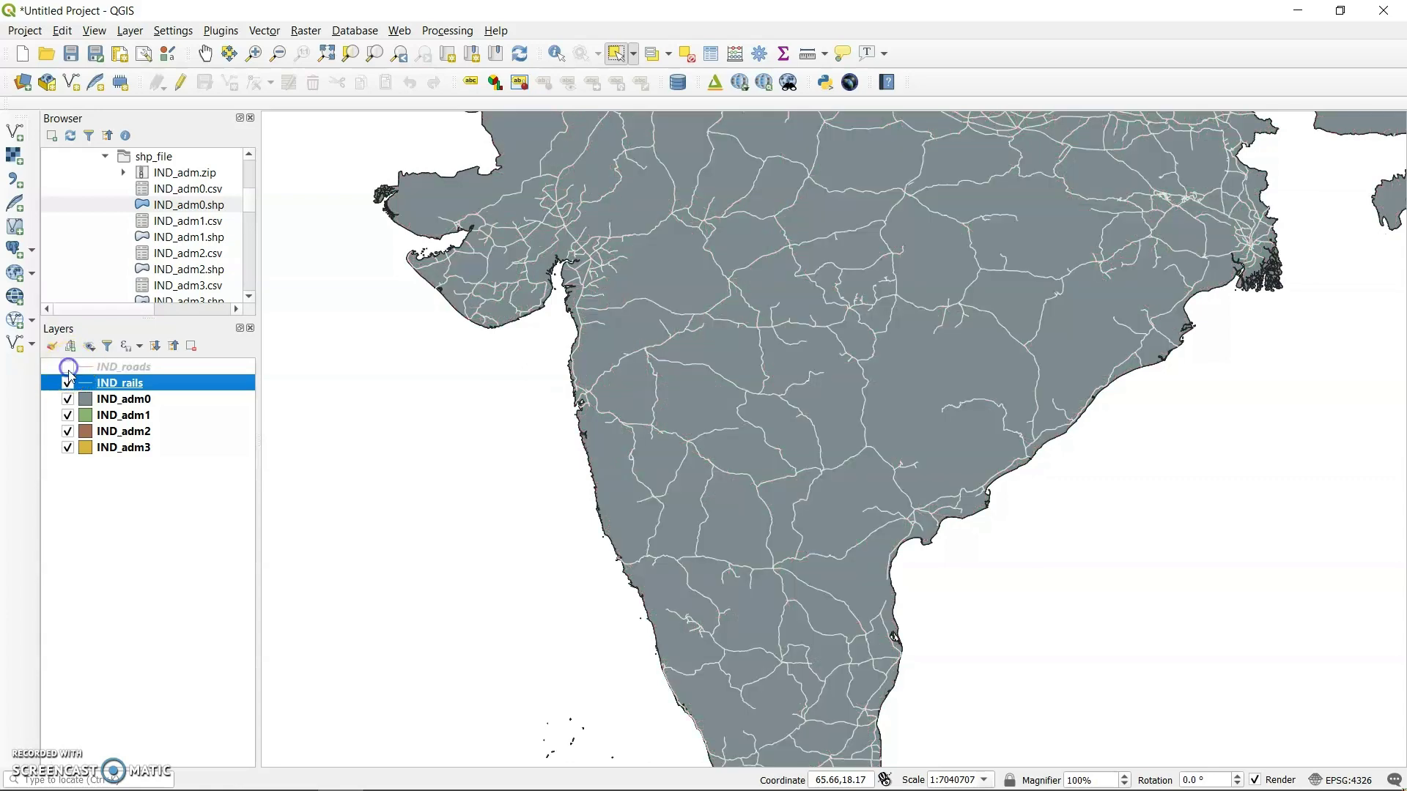
click(68, 383)
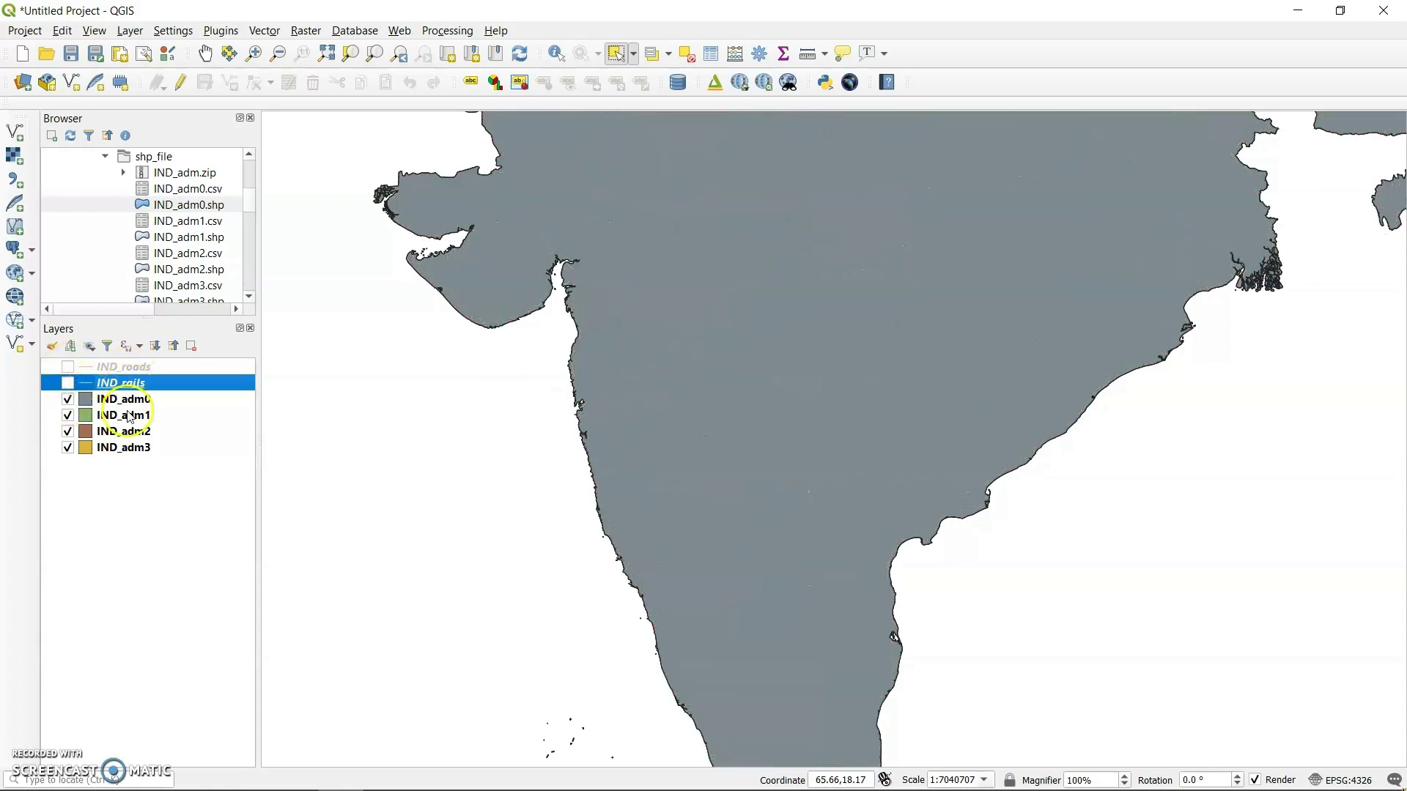
click(67, 401)
drag(586, 555, 559, 437)
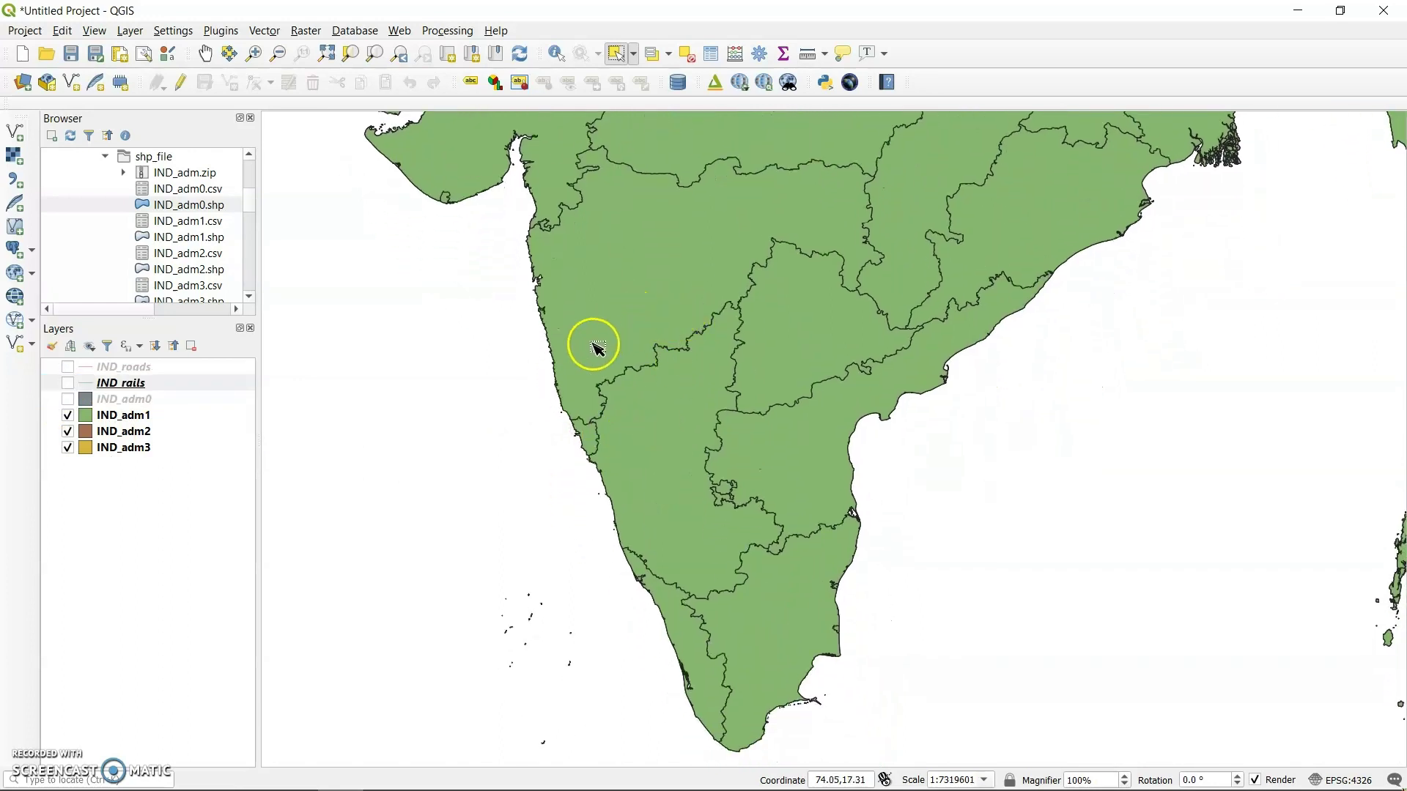
- Select the polygon of the large southwestern coastal state (Karnataka) in the IND_adm1 layer
click(616, 54)
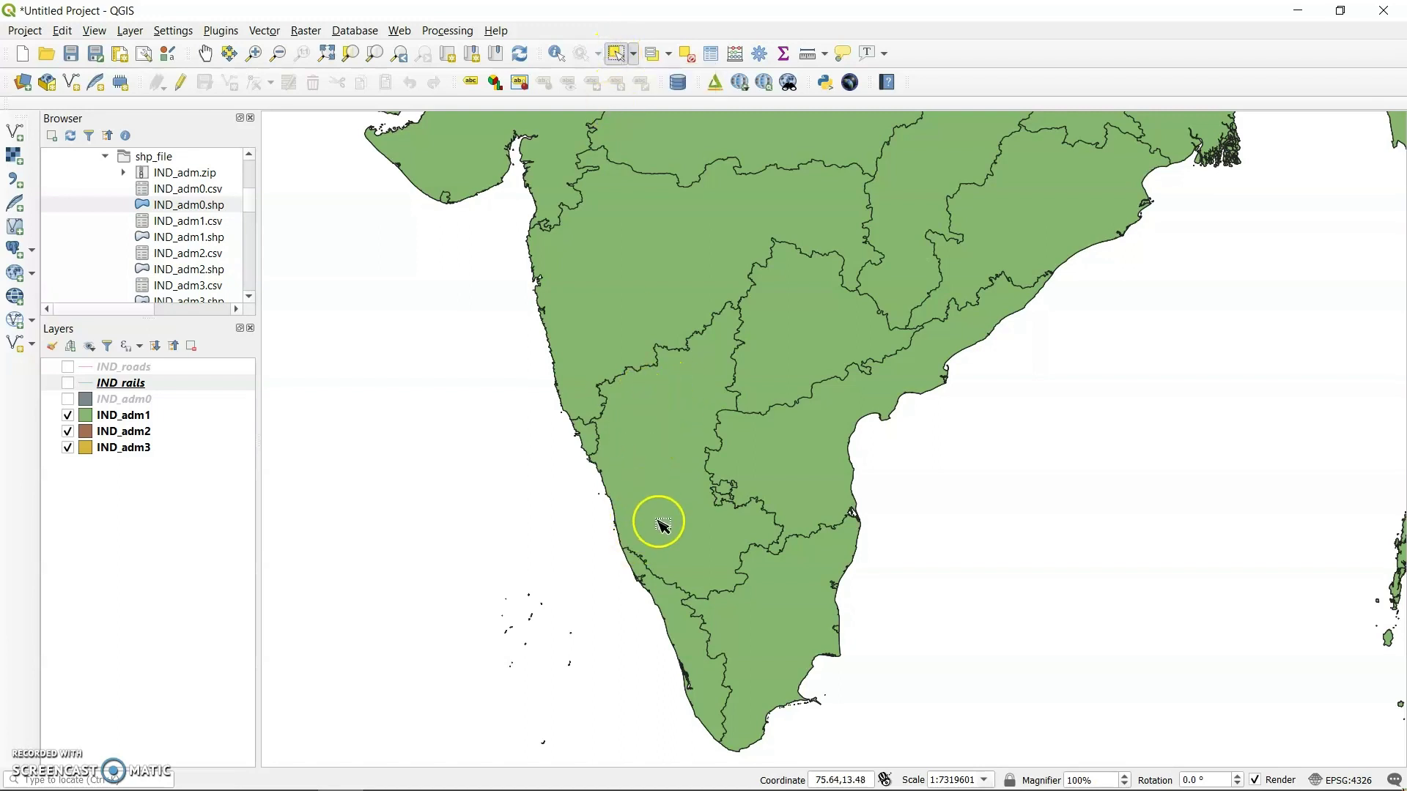
drag(723, 405, 683, 398)
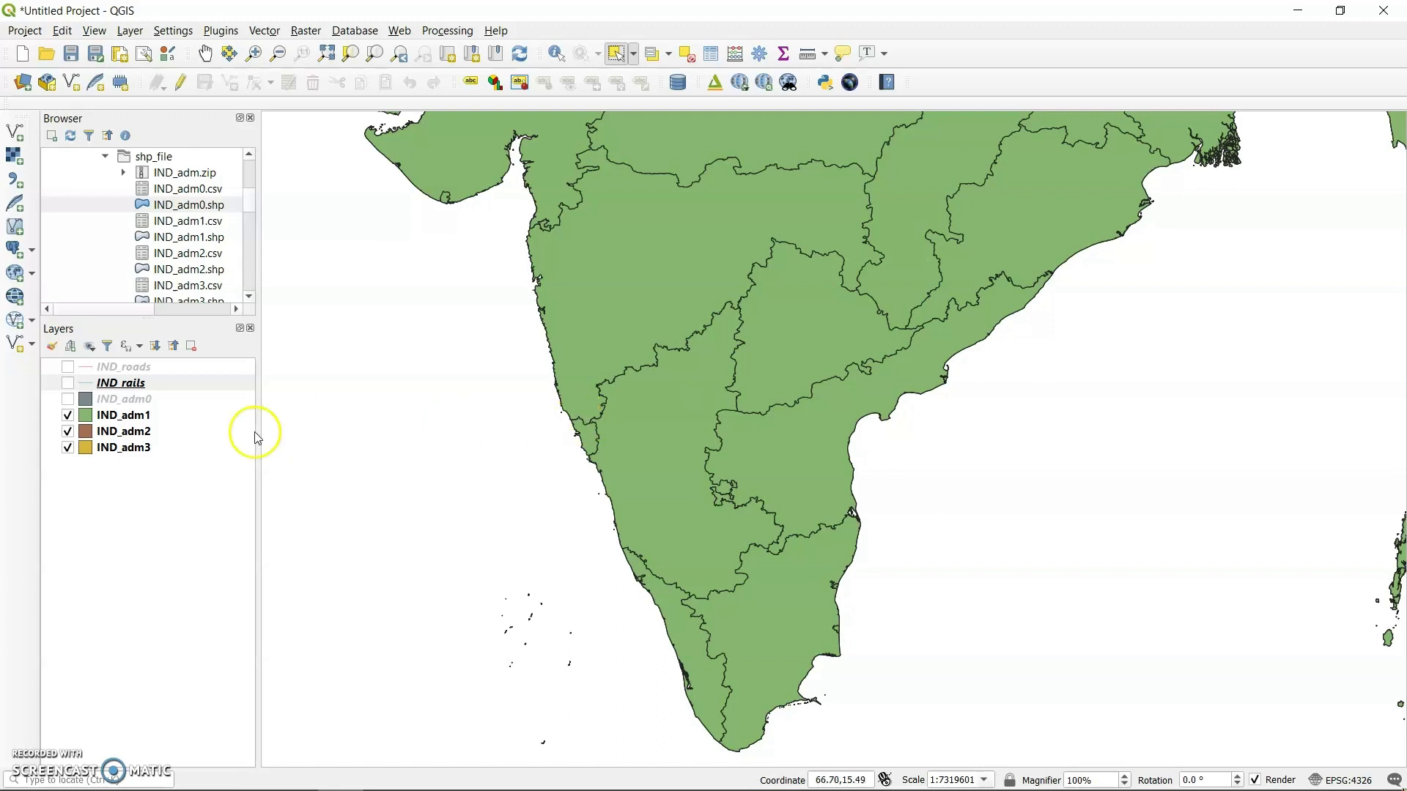
click(134, 422)
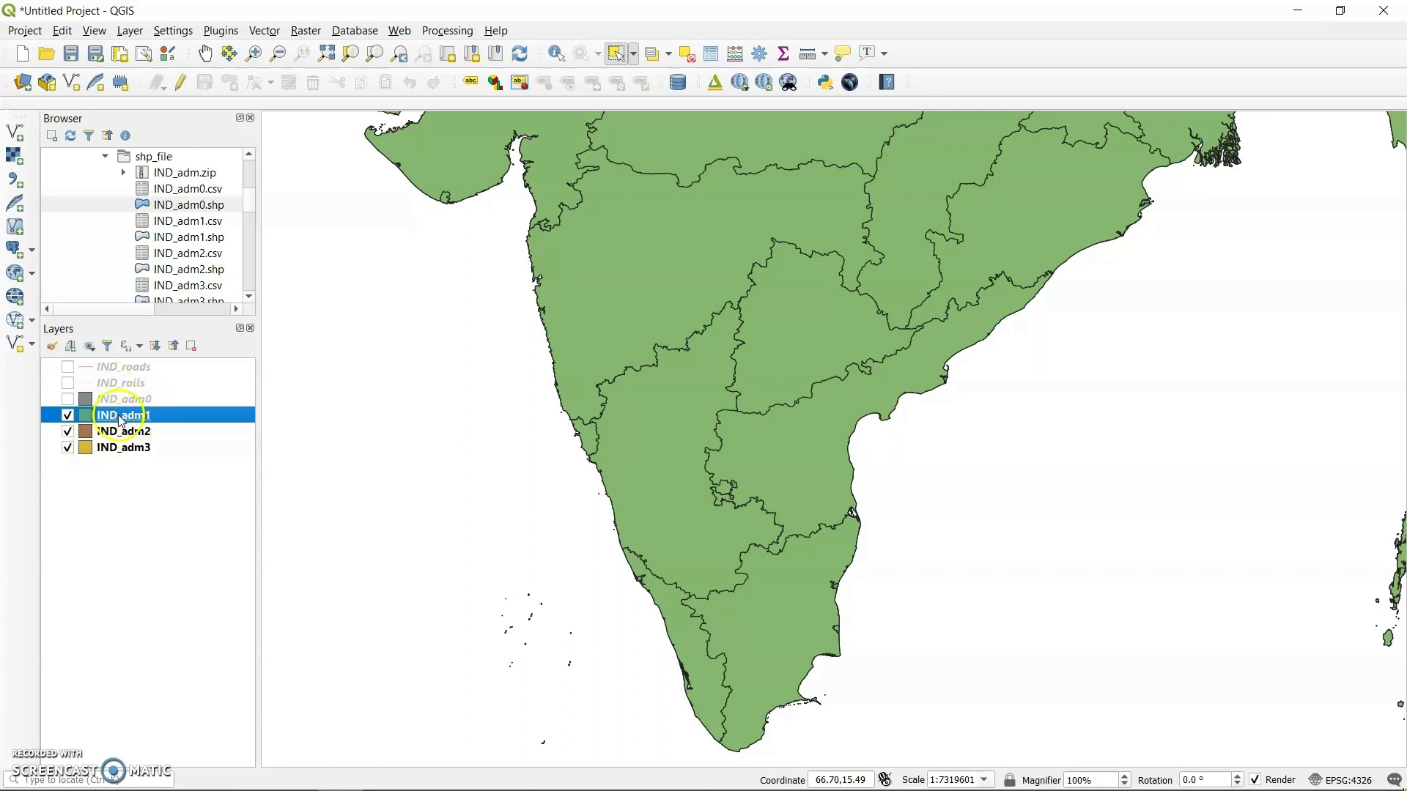
click(633, 433)
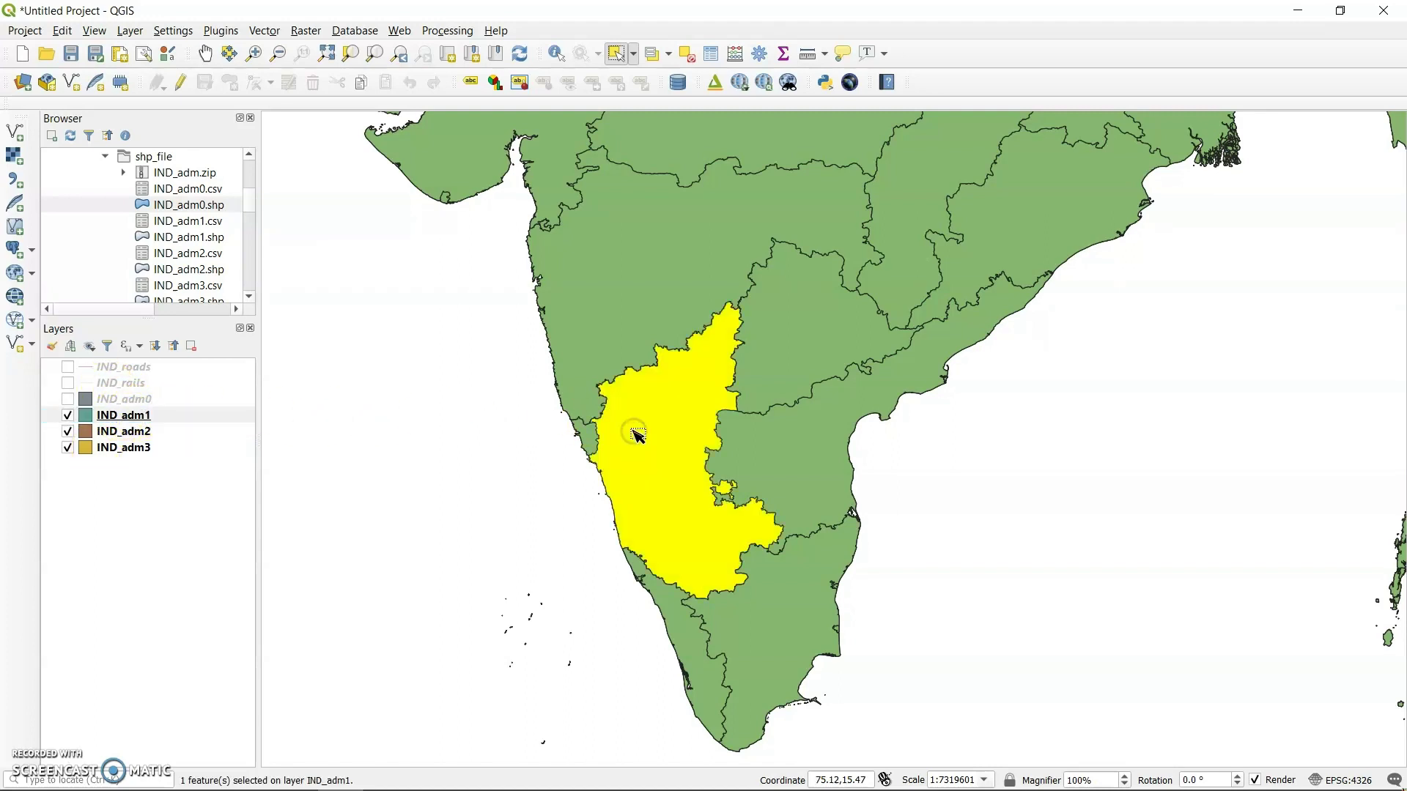
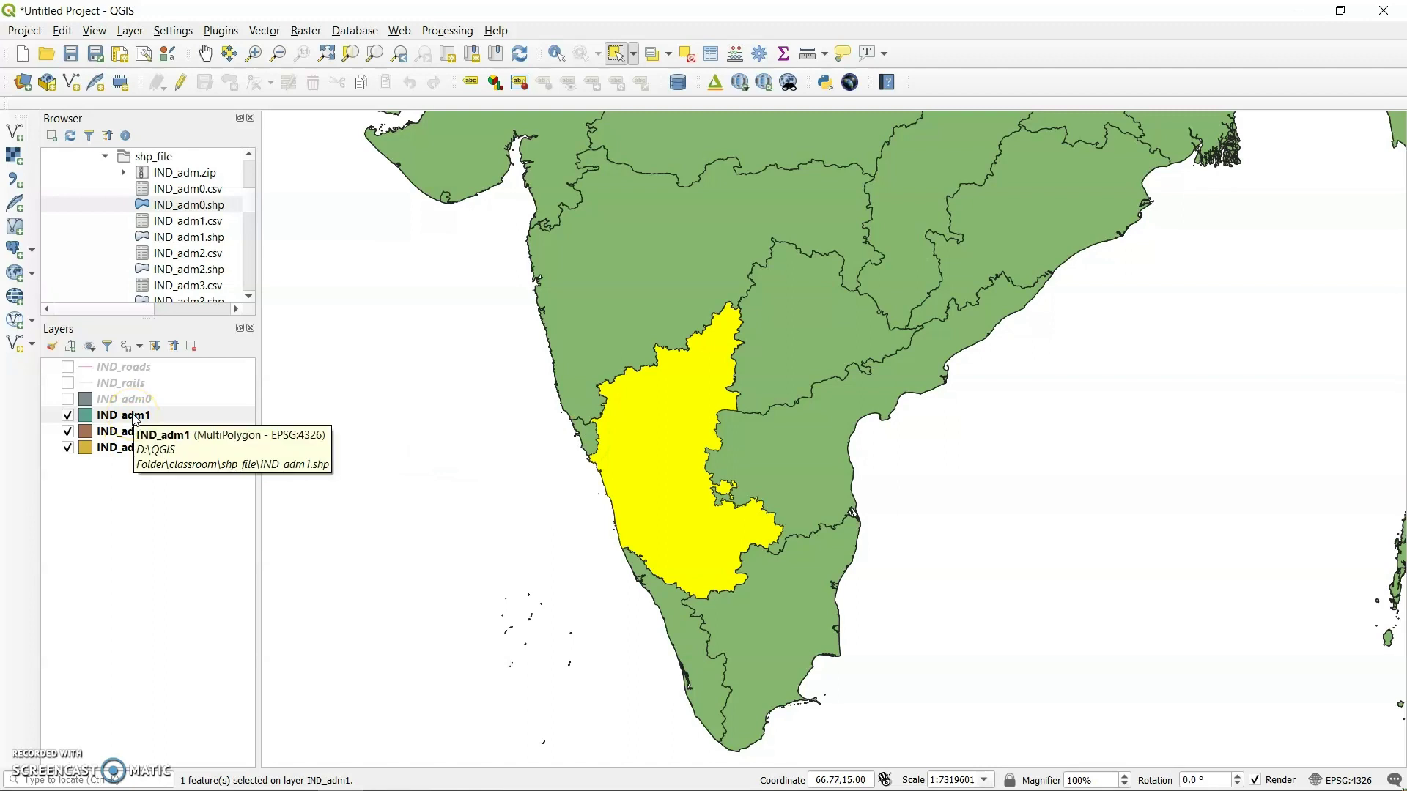
- Start exporting the IND_adm1 layer as an ESRI Shapefile and create a Kar details folder inside classroom as the destination
right_click(134, 417)
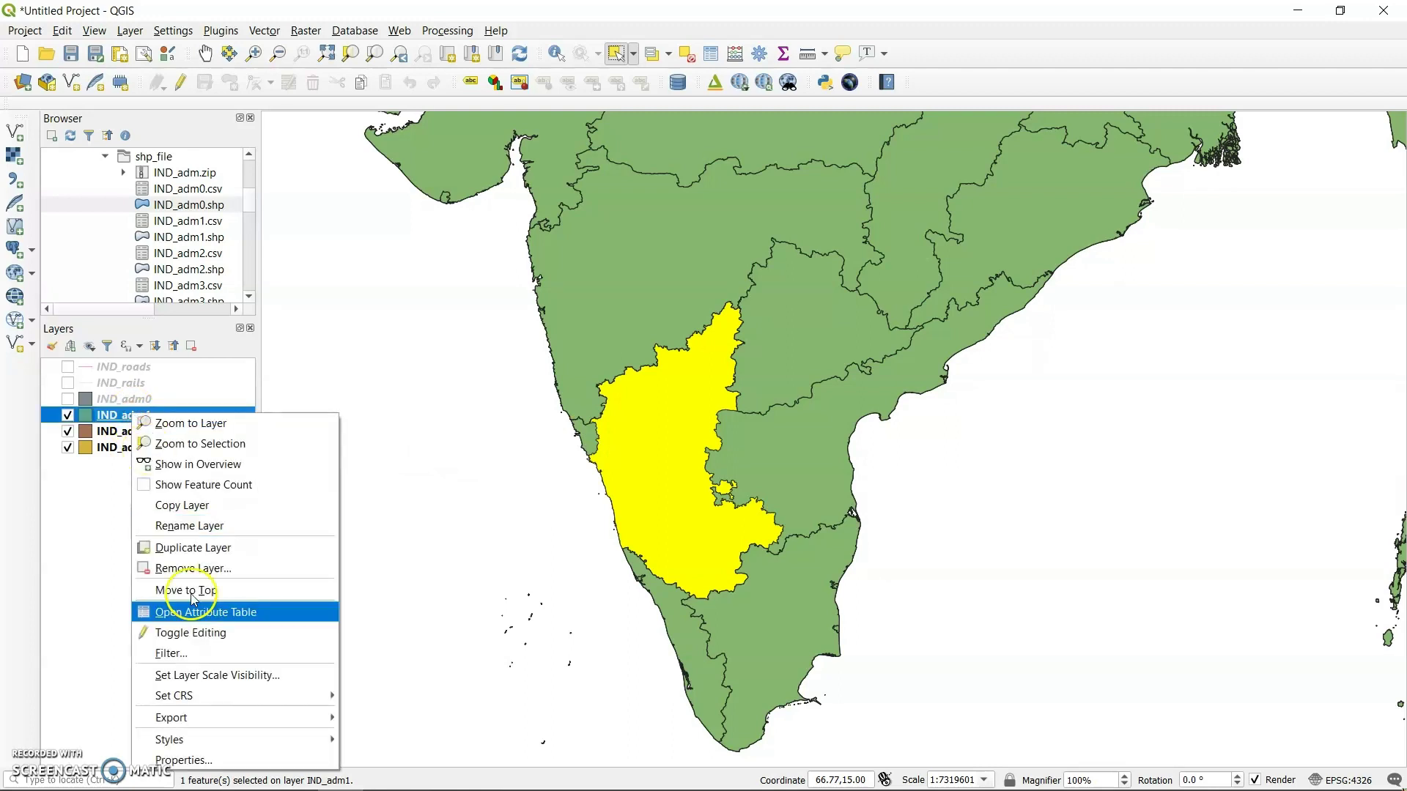
mouse_move(223, 710)
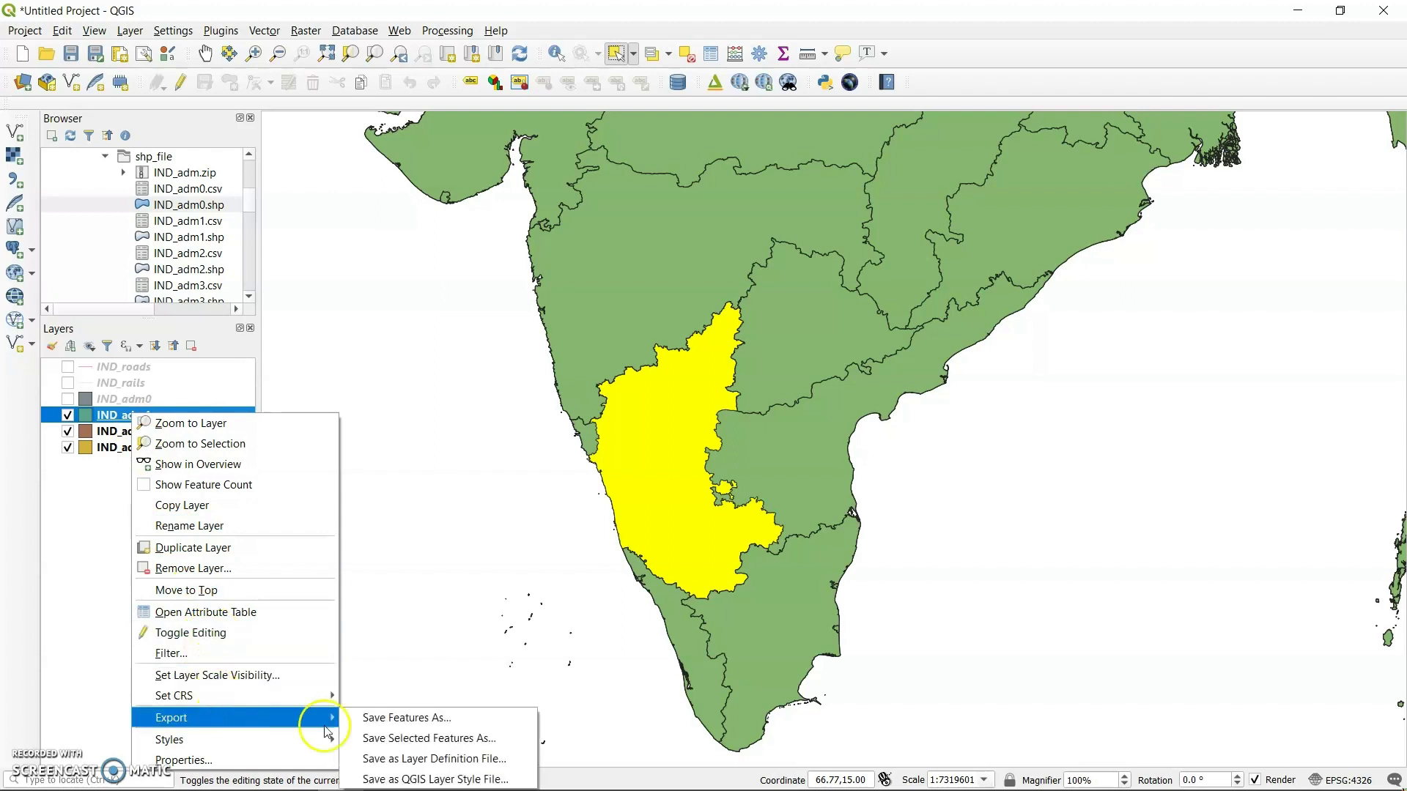
click(410, 725)
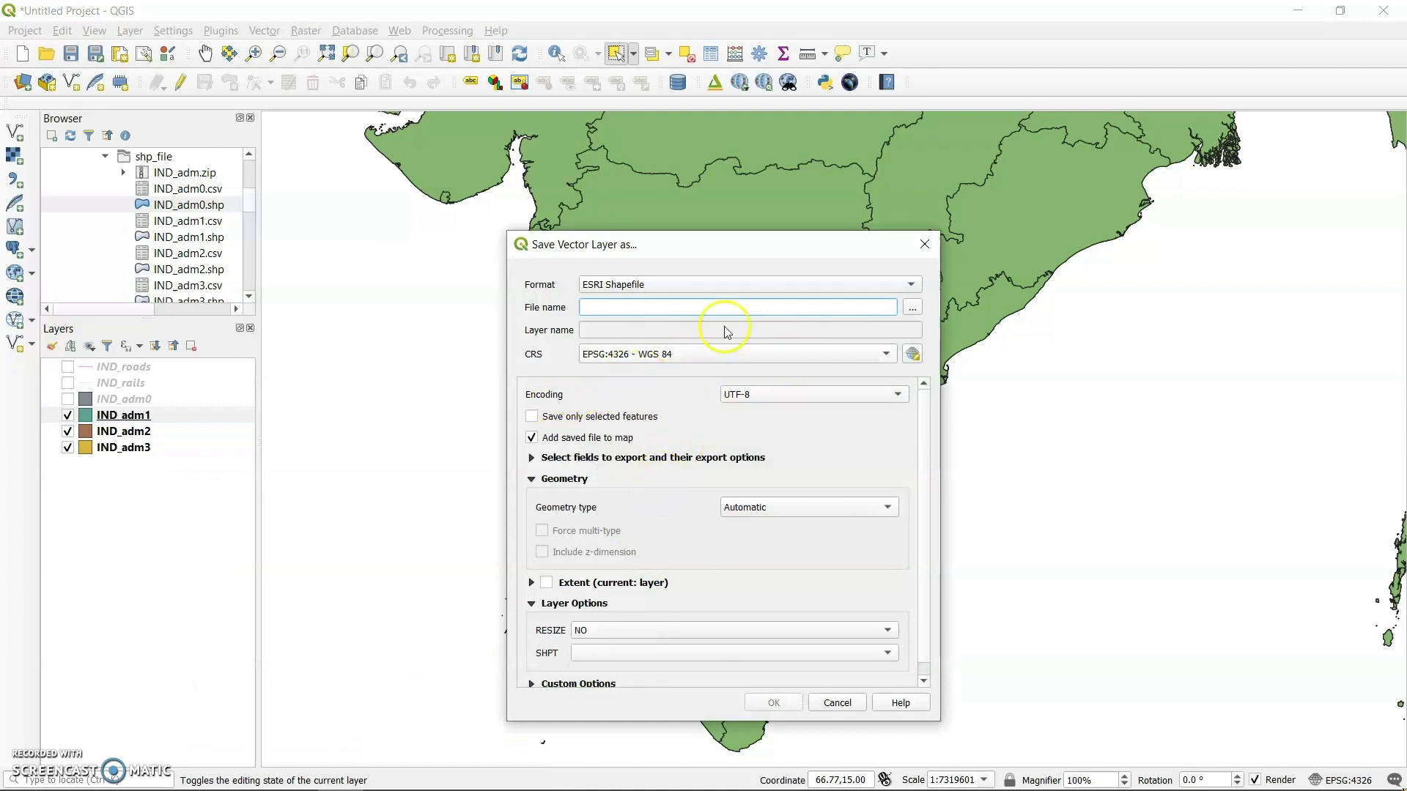
click(910, 308)
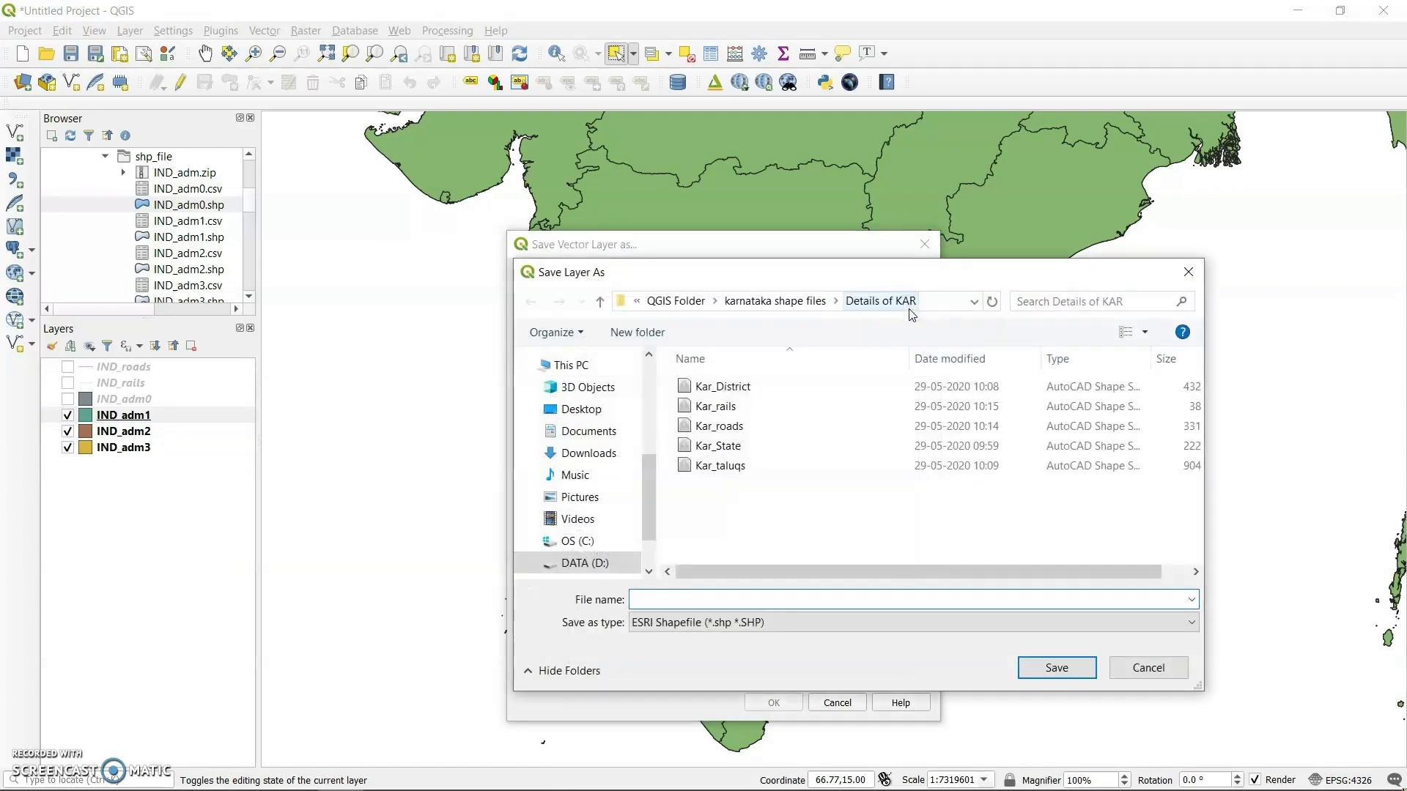
click(673, 302)
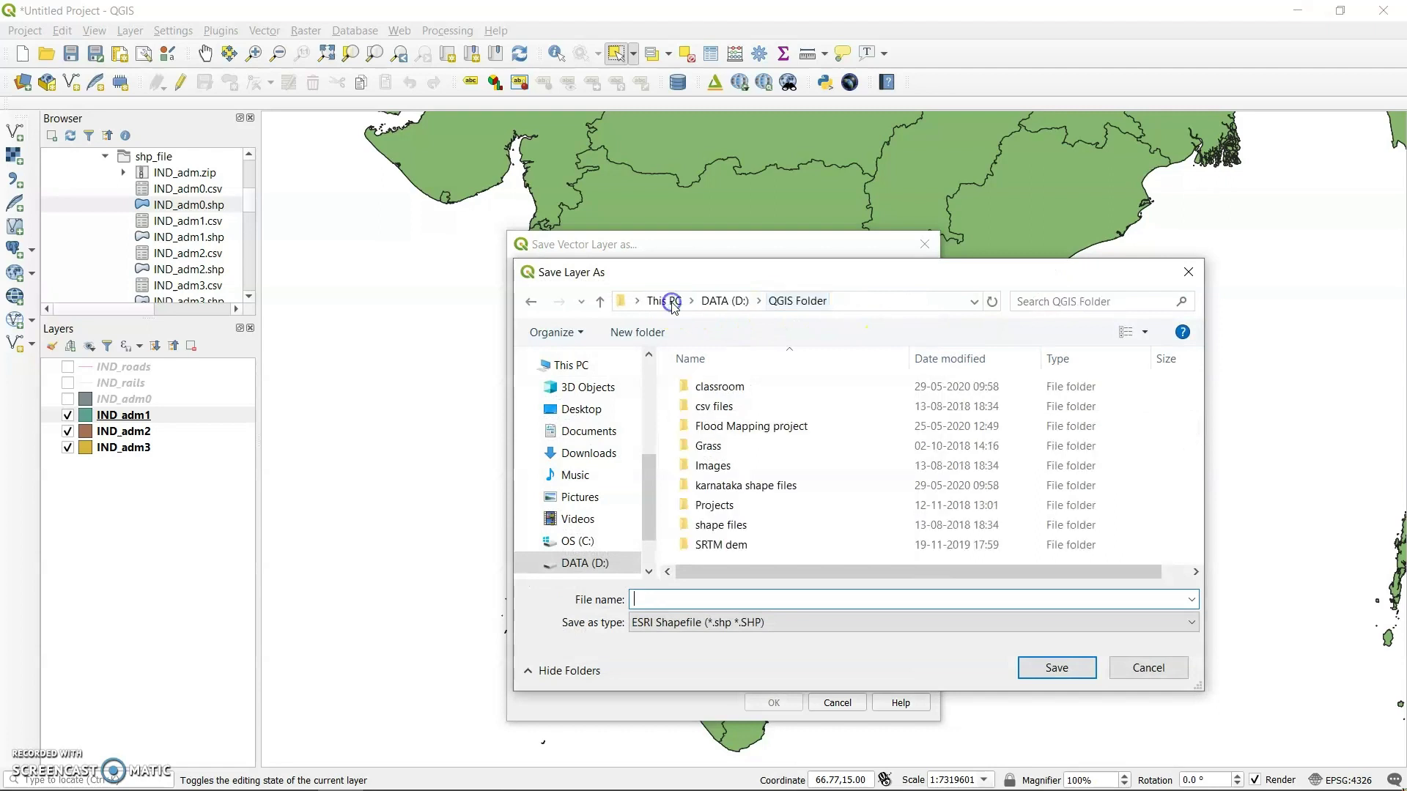
double_click(722, 386)
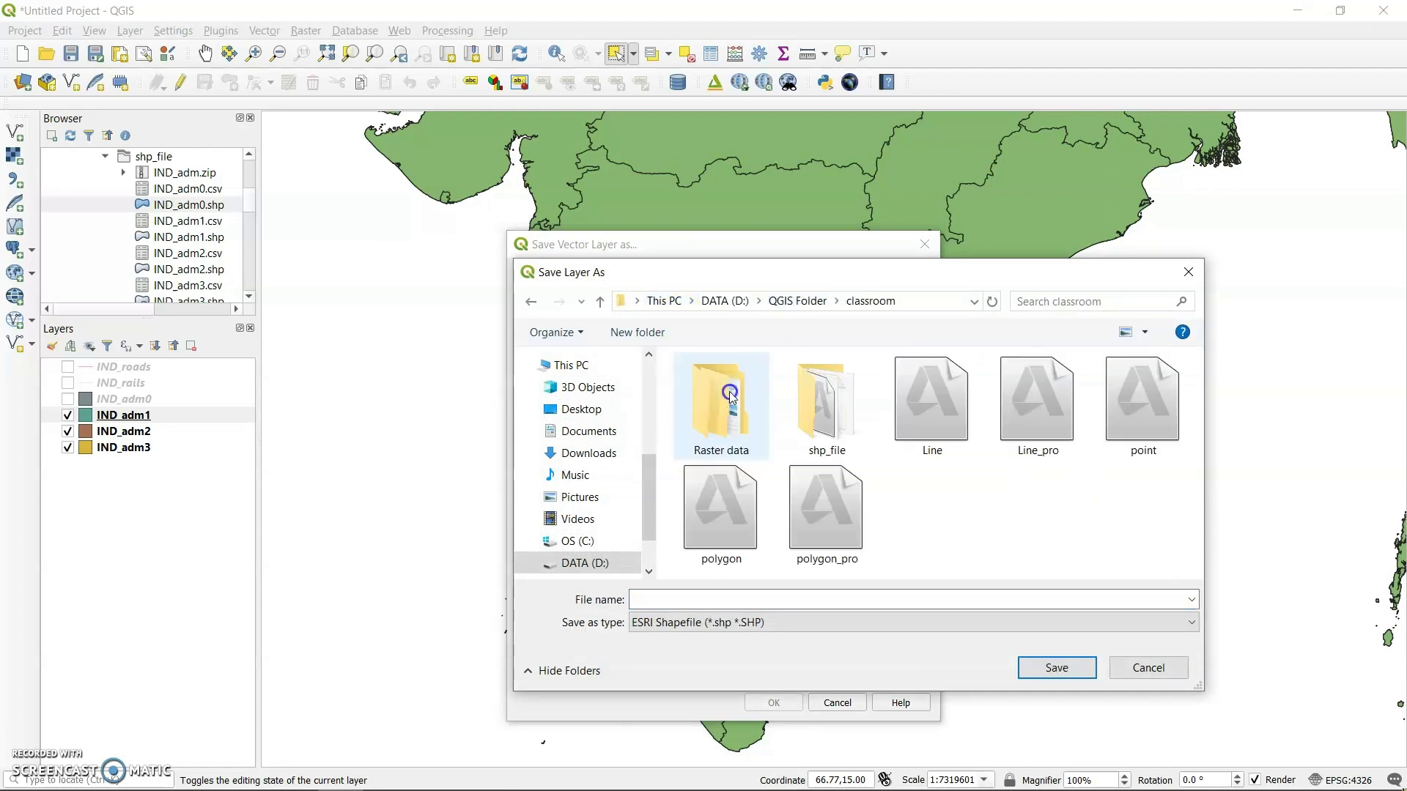
click(616, 334)
text(Kar)
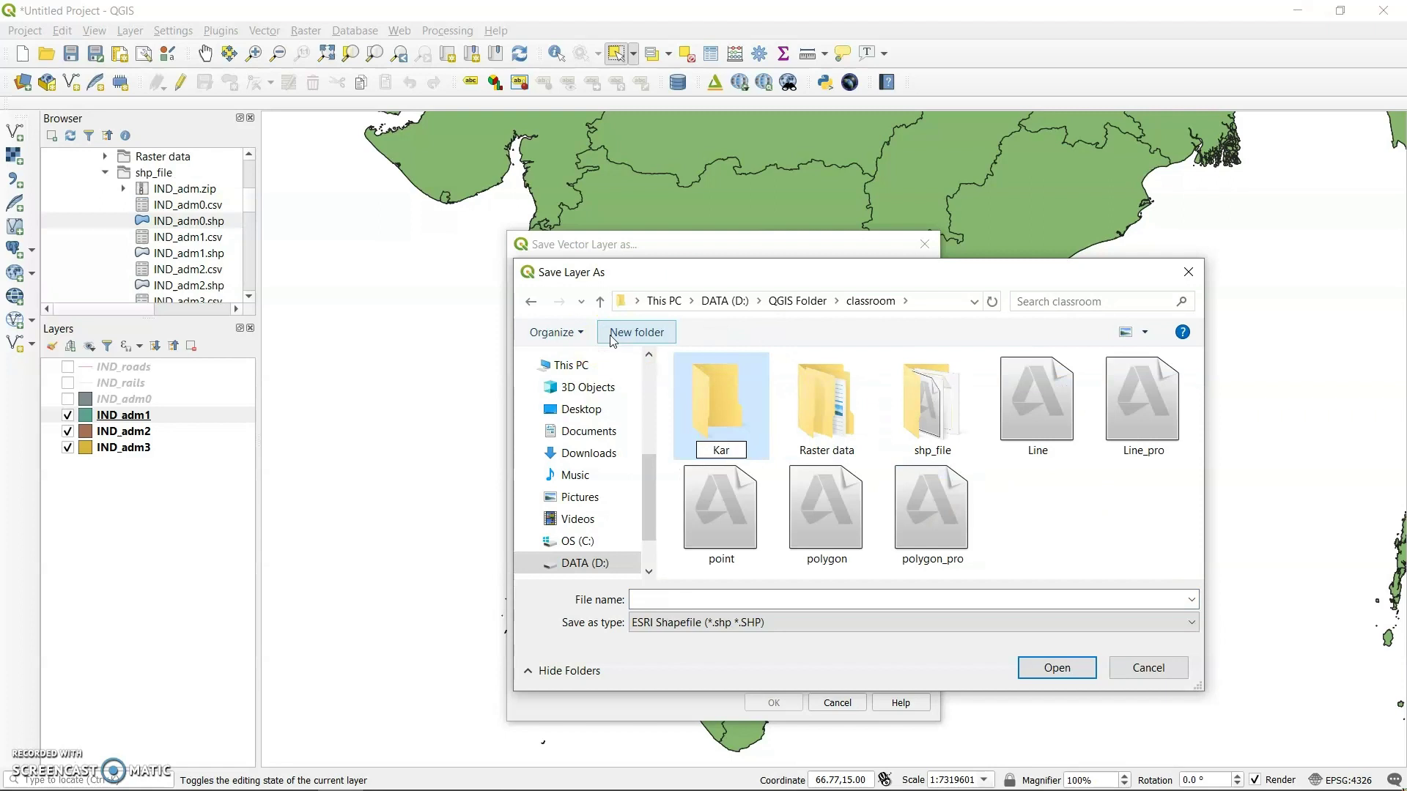
text( details)
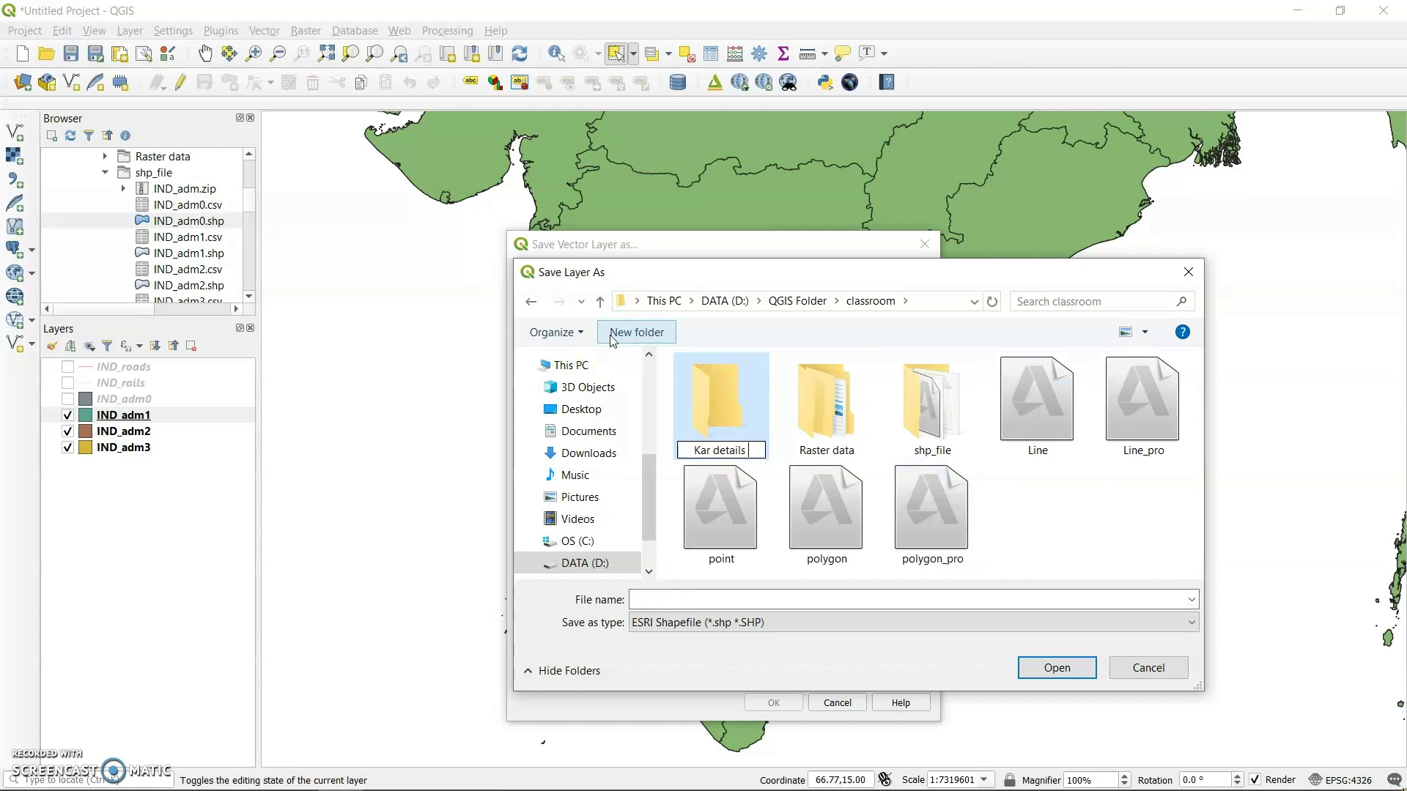
click(740, 371)
double_click(696, 428)
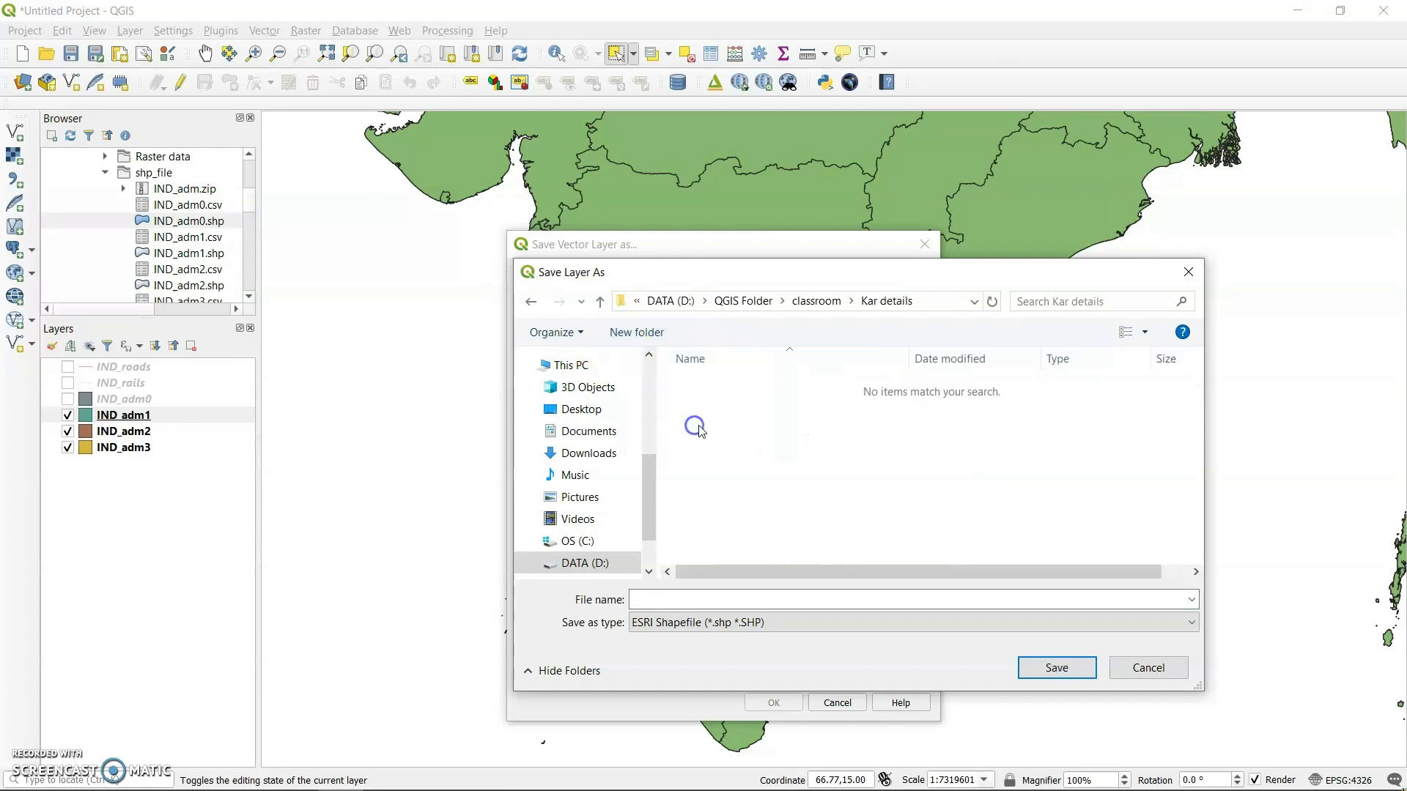
- Export only the selected Karnataka feature as Kar_State in the Kar details folder, adding the saved file to the map
click(832, 595)
text(Kar_State)
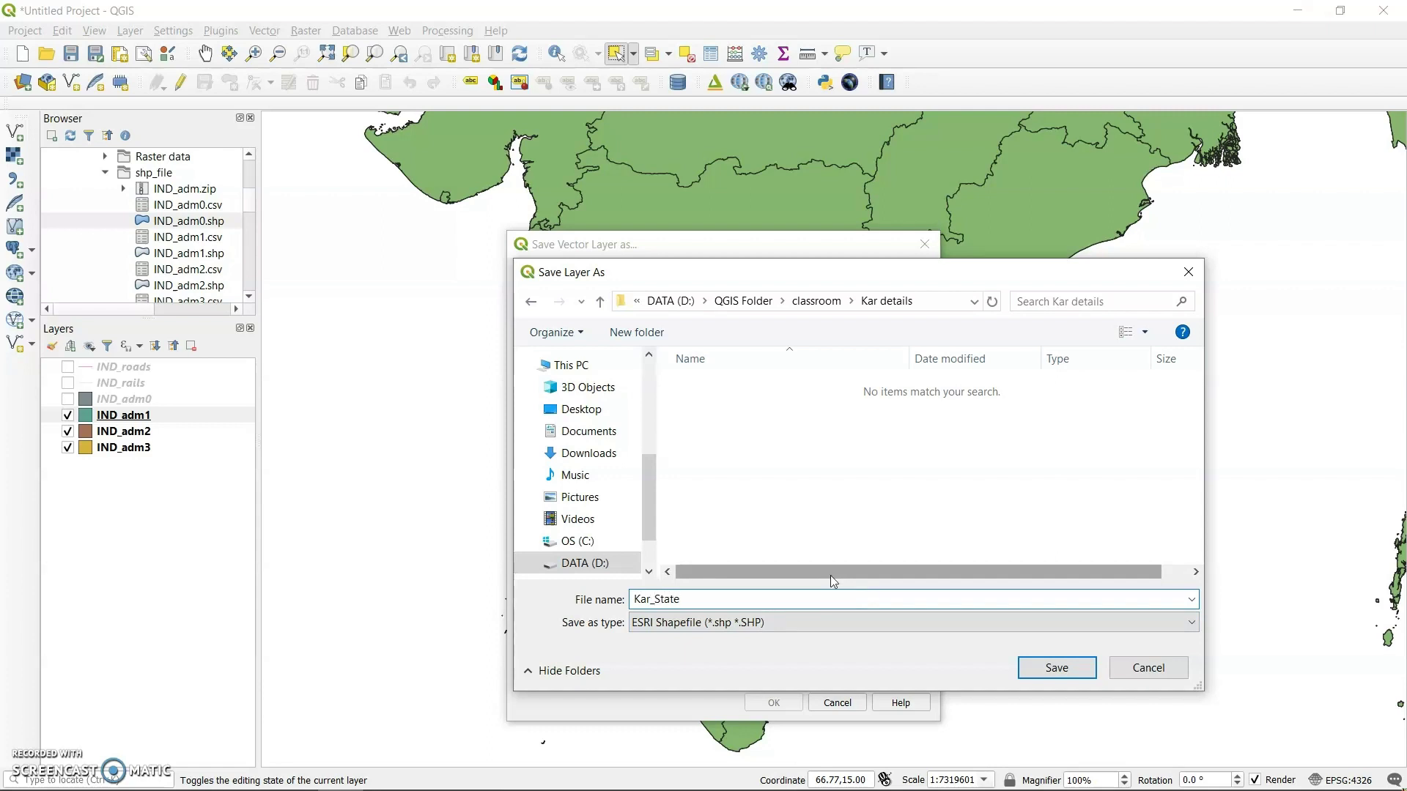
click(1041, 666)
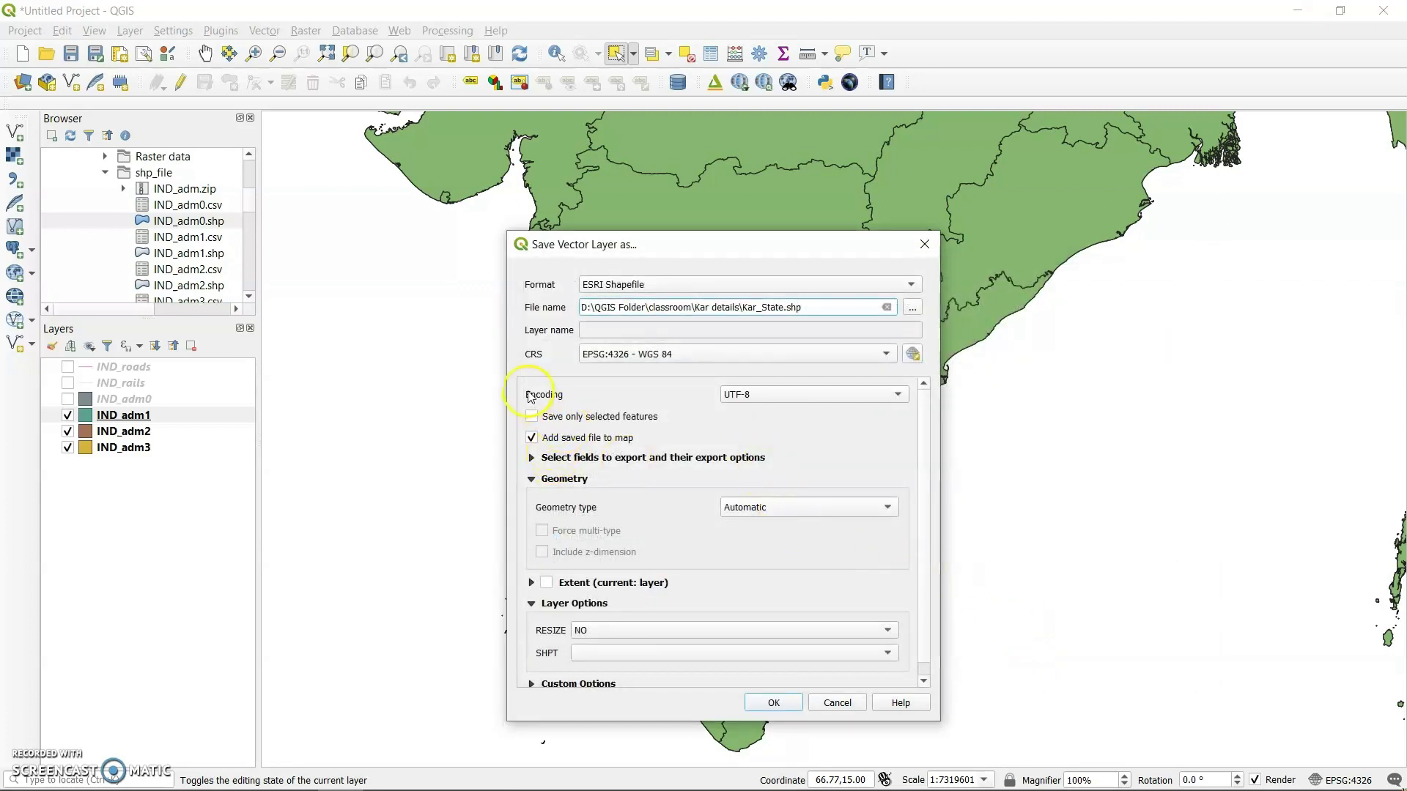
click(533, 418)
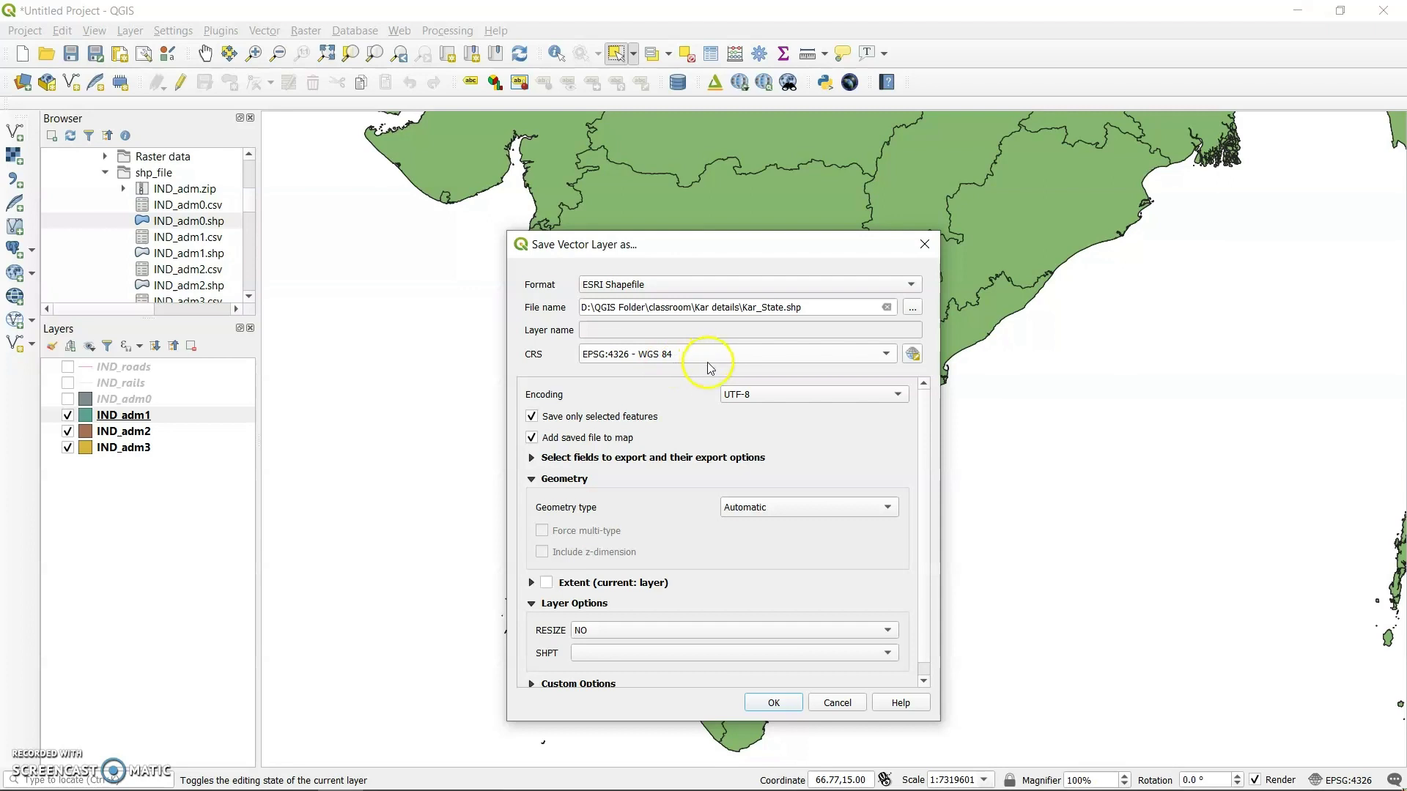
click(786, 704)
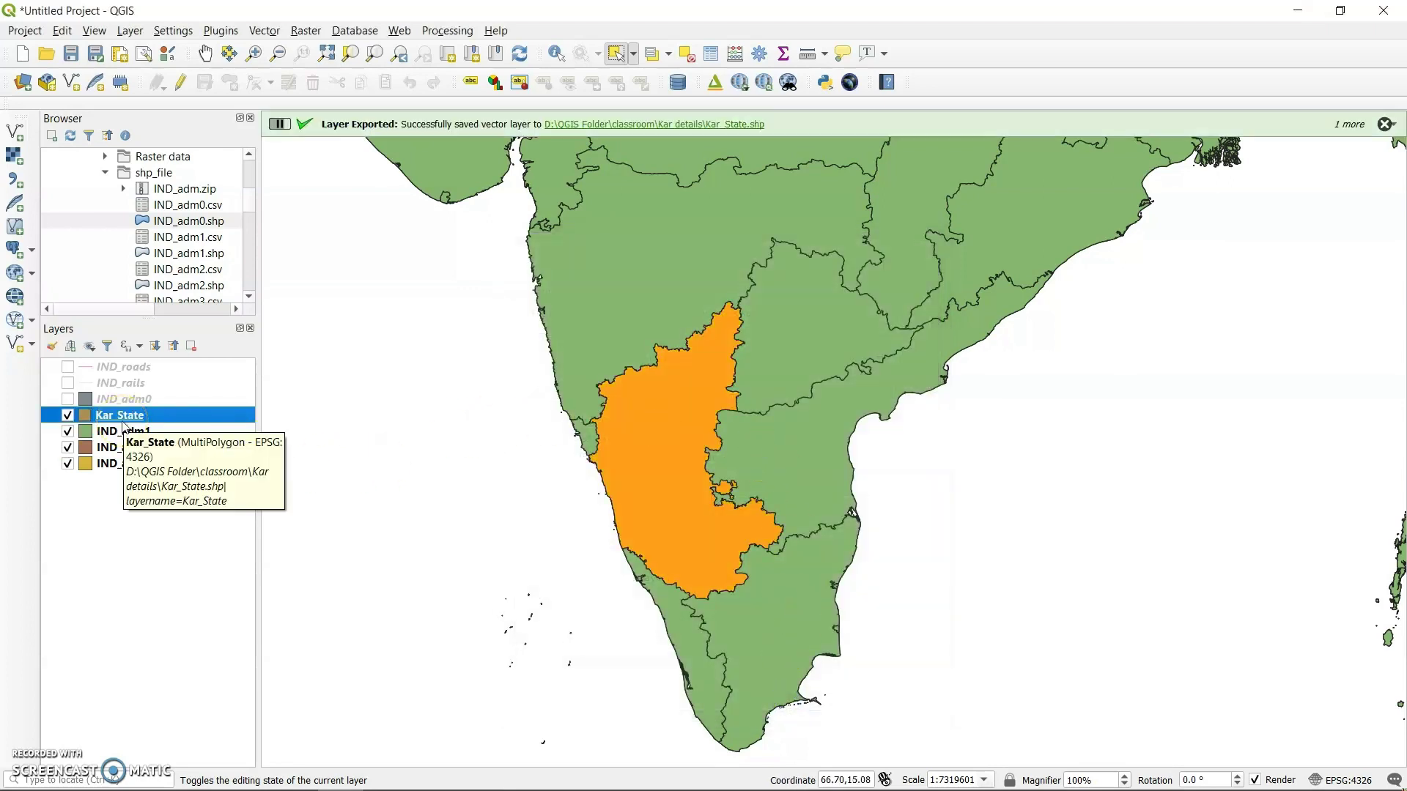
- Hide IND_adm1, IND_adm2 and IND_adm3 to view Kar_State alone, briefly showing IND_adm1 again for comparison
click(67, 432)
click(67, 448)
click(66, 464)
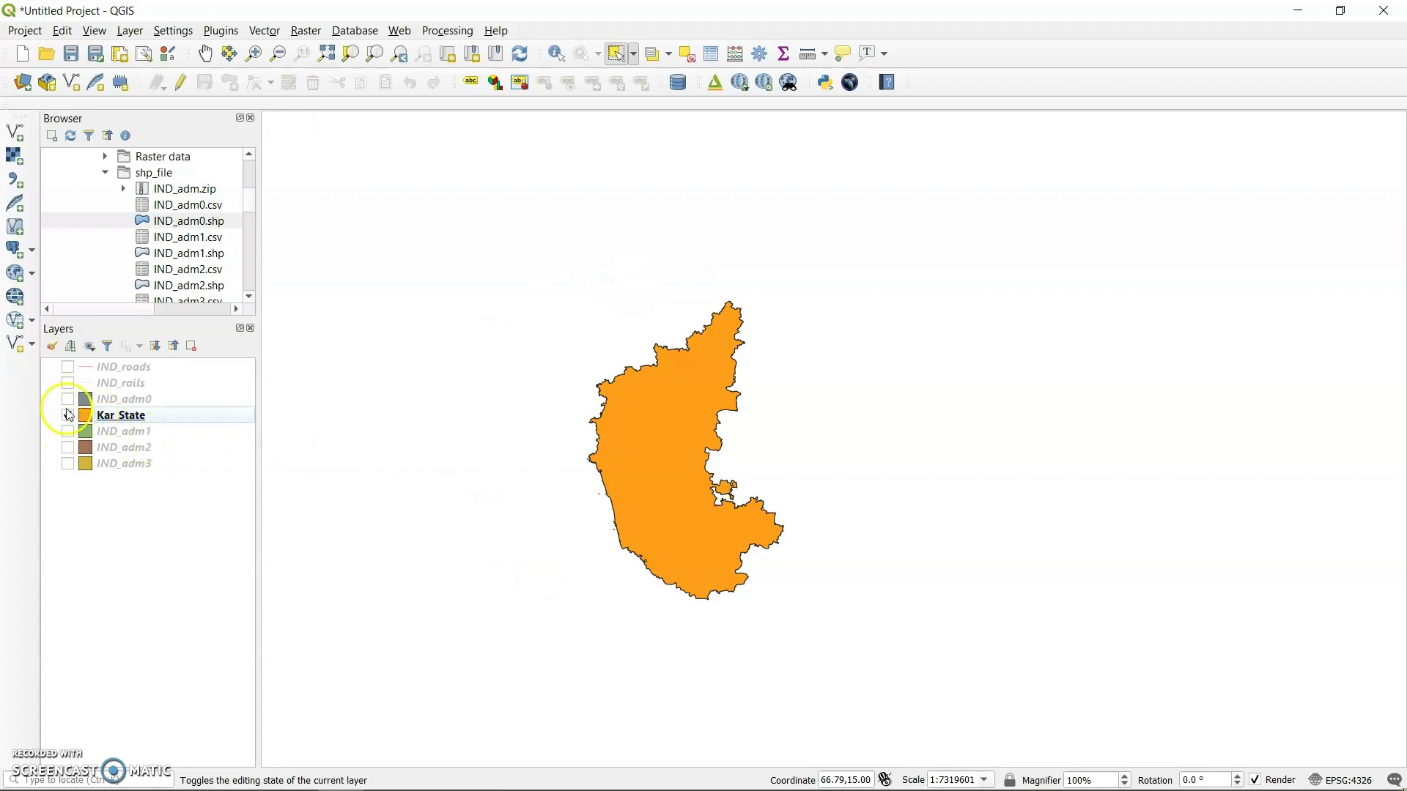
click(67, 431)
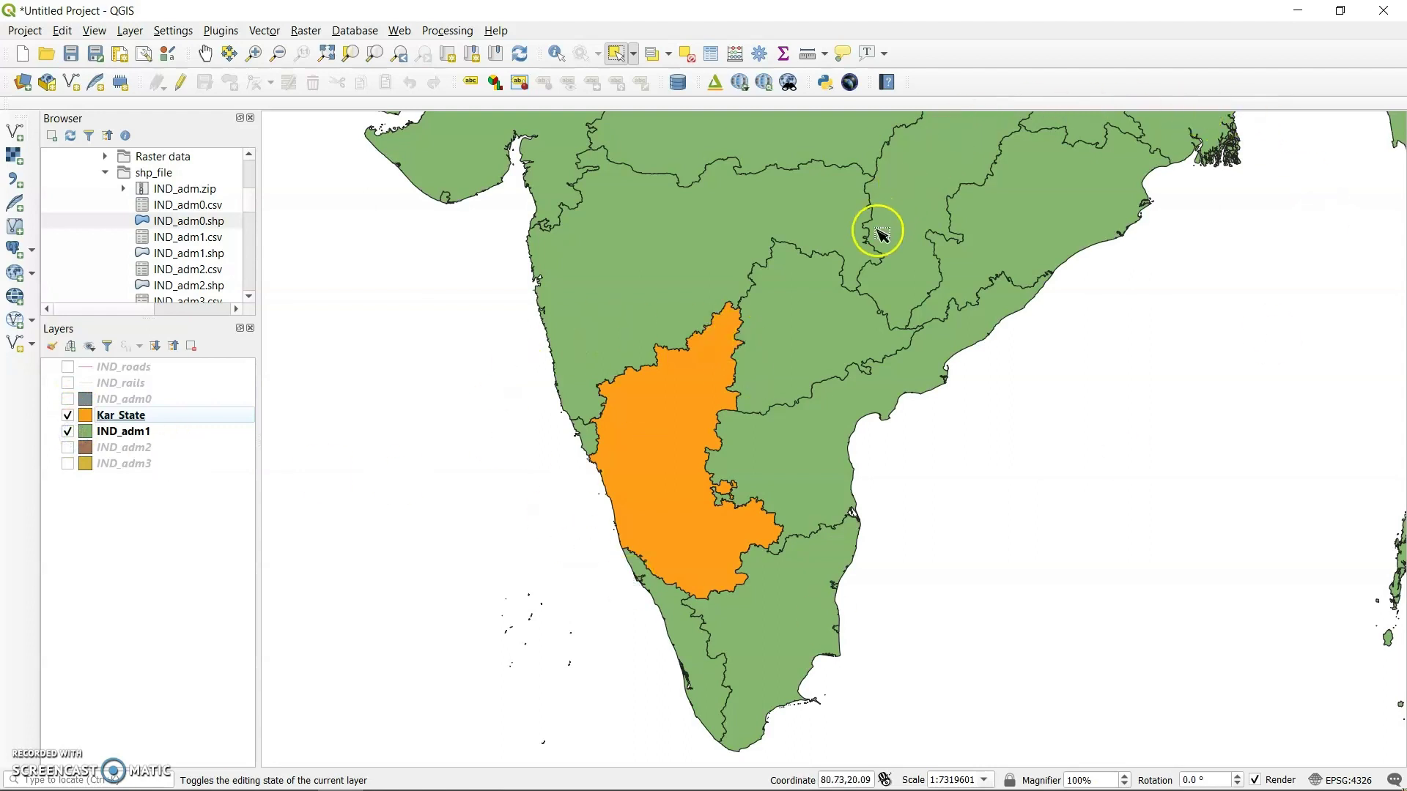
click(68, 437)
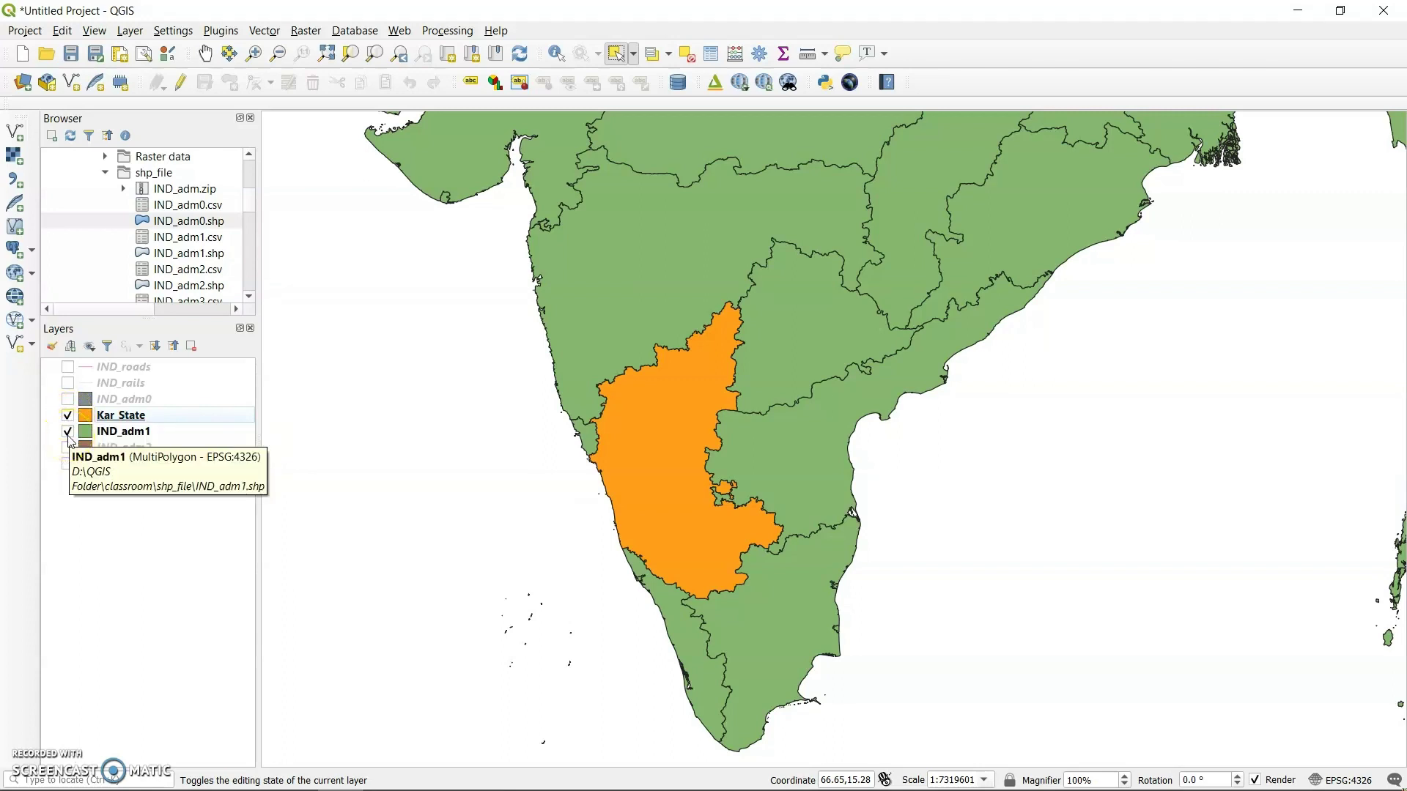
click(68, 436)
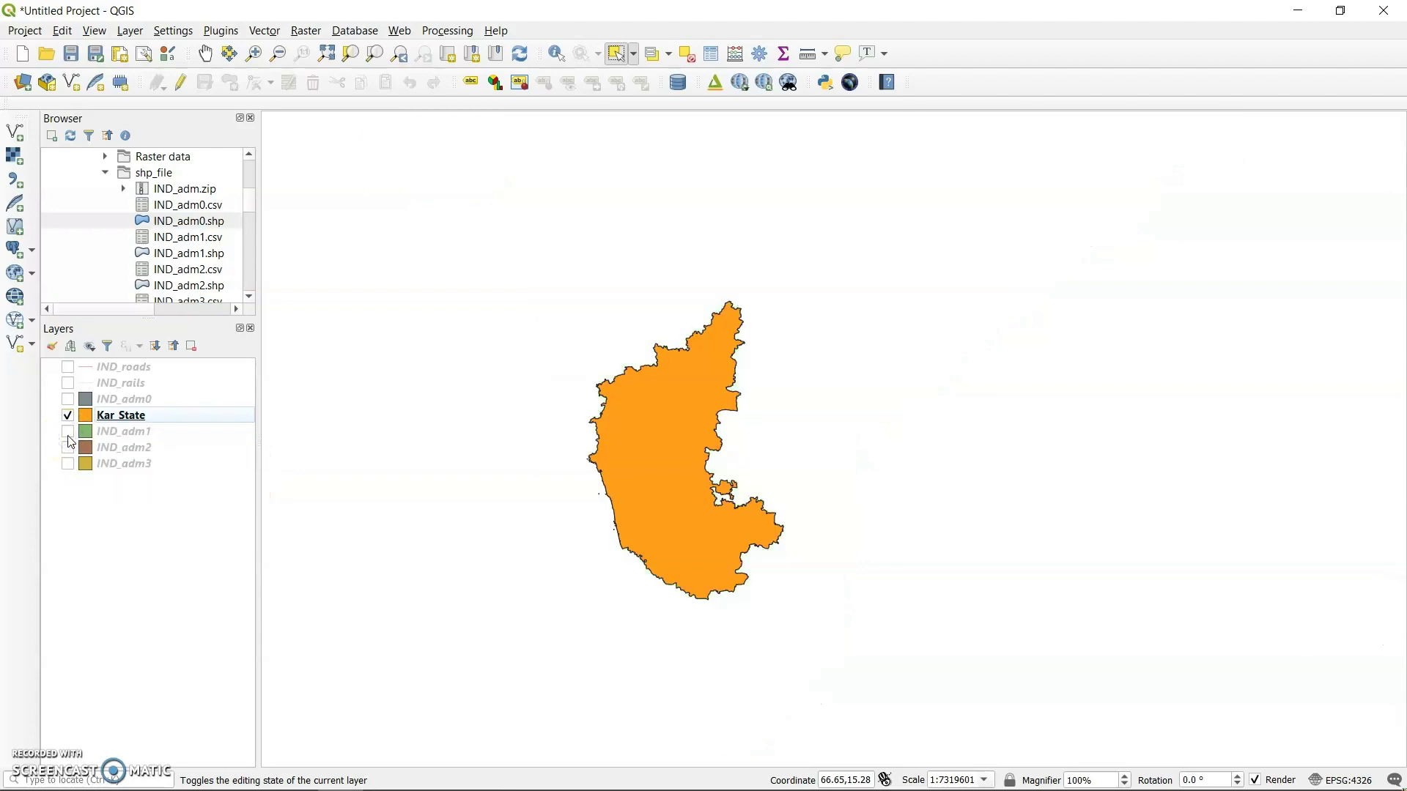
- Show IND_adm2 and toggle Kar_State to compare the state outline with the district boundaries, leaving Kar_State hidden
click(68, 446)
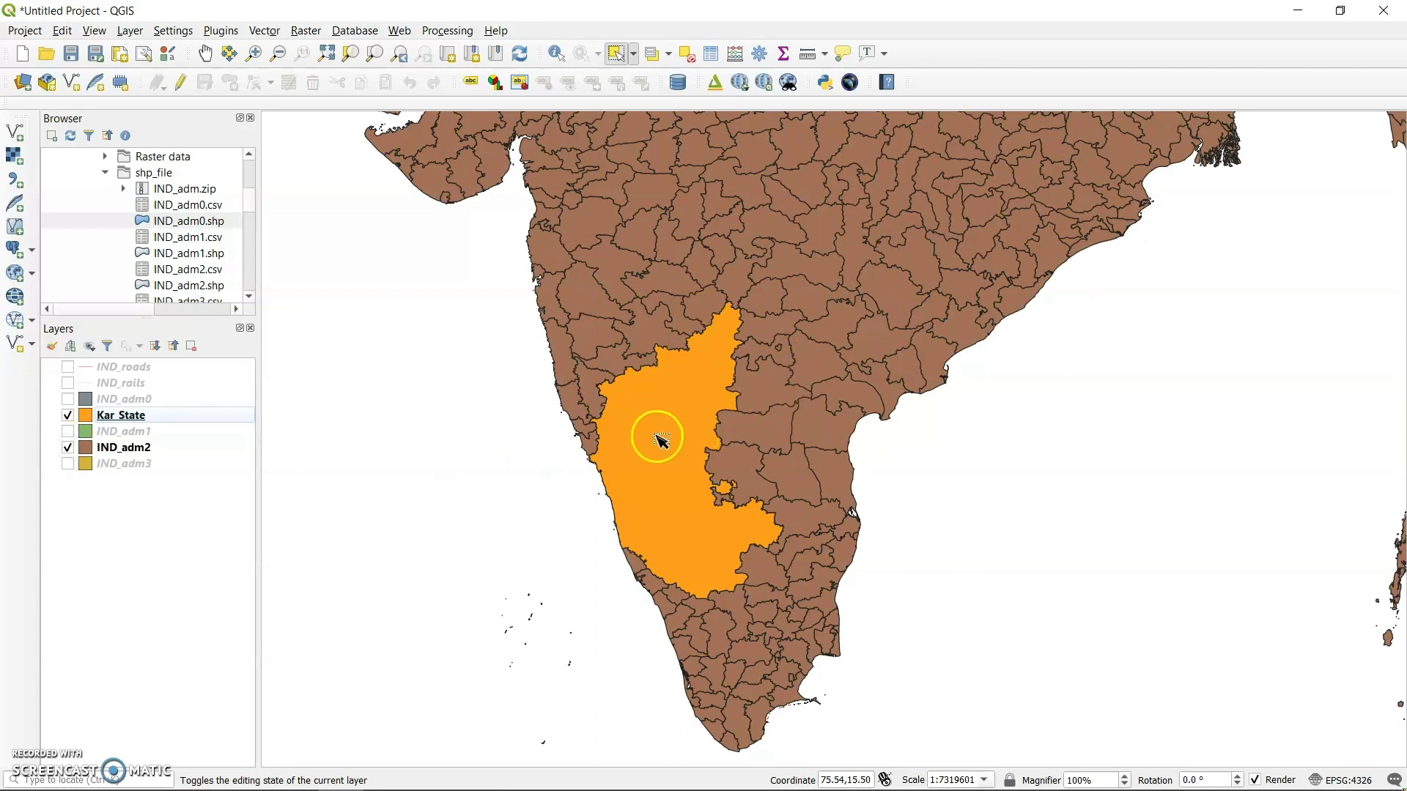
click(68, 415)
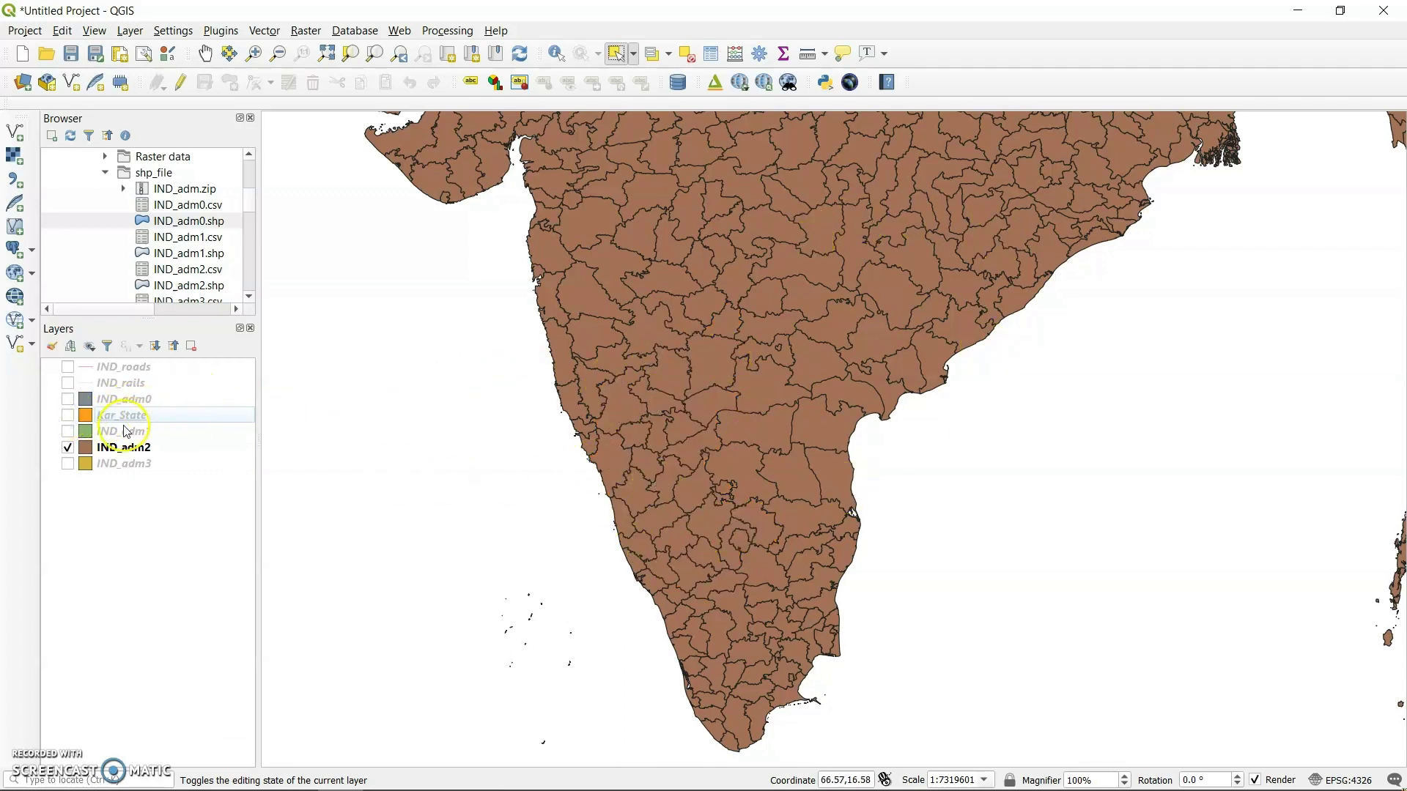
click(67, 416)
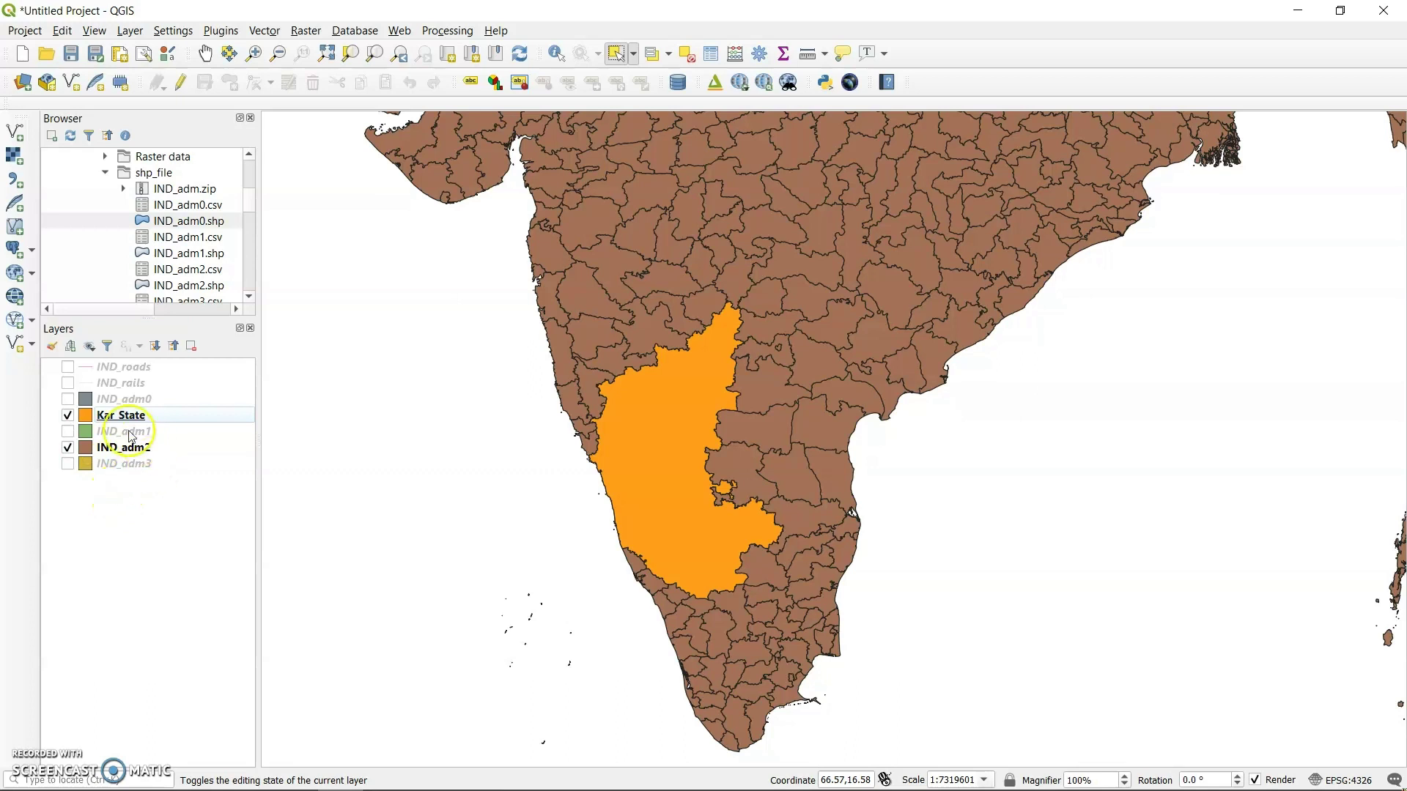
click(67, 415)
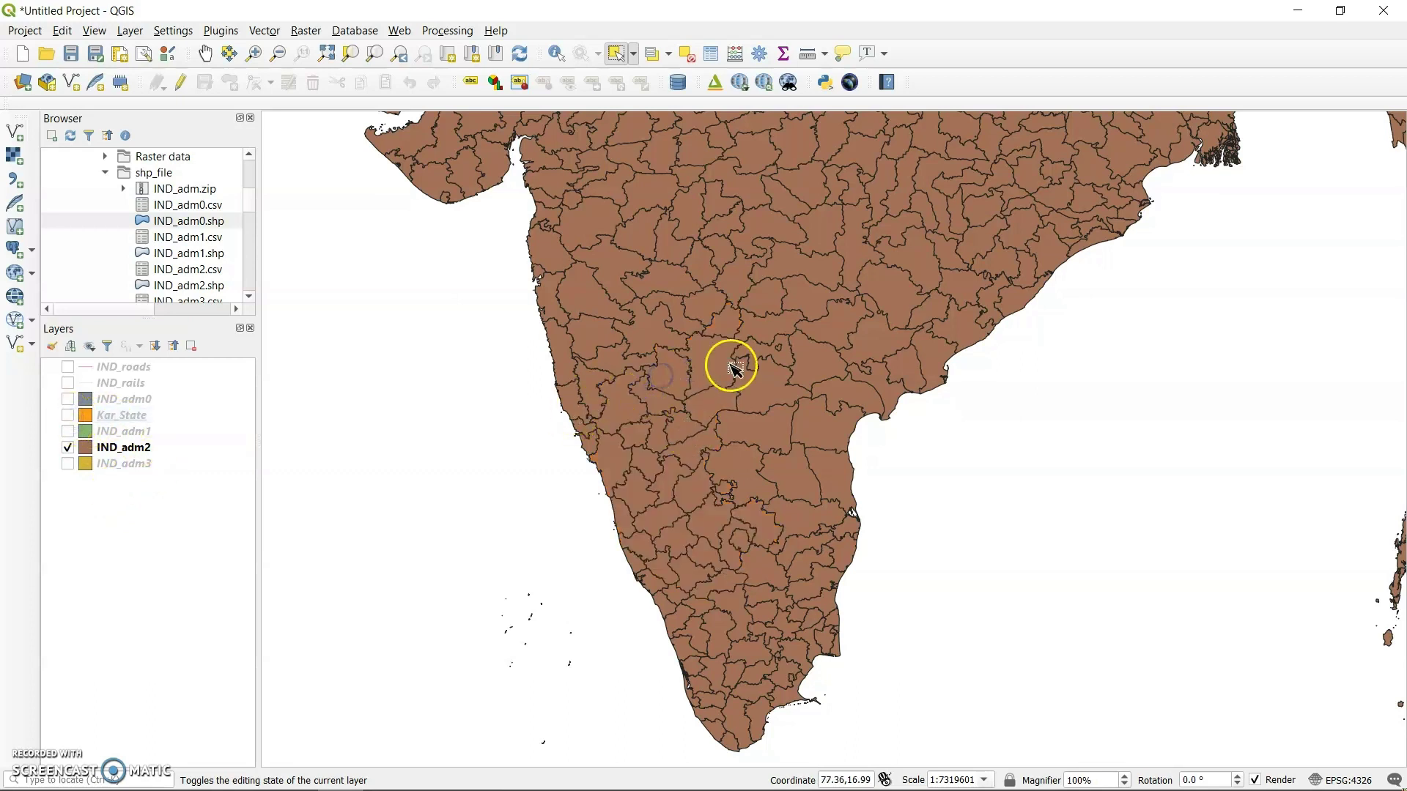
- Try selecting Karnataka's districts individually in the IND_adm2 layer, and clear the selection
click(113, 452)
click(669, 380)
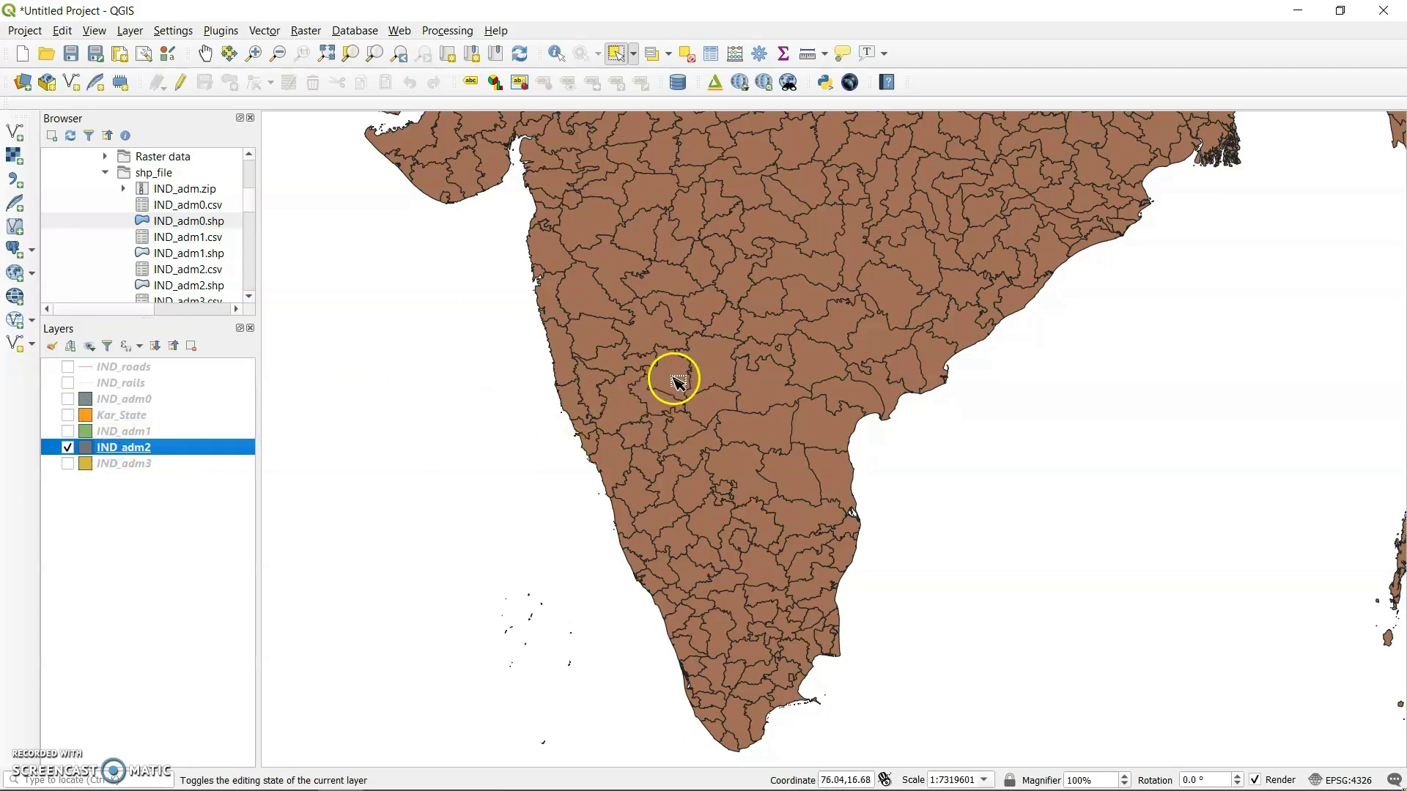
click(714, 369)
click(697, 417)
click(672, 433)
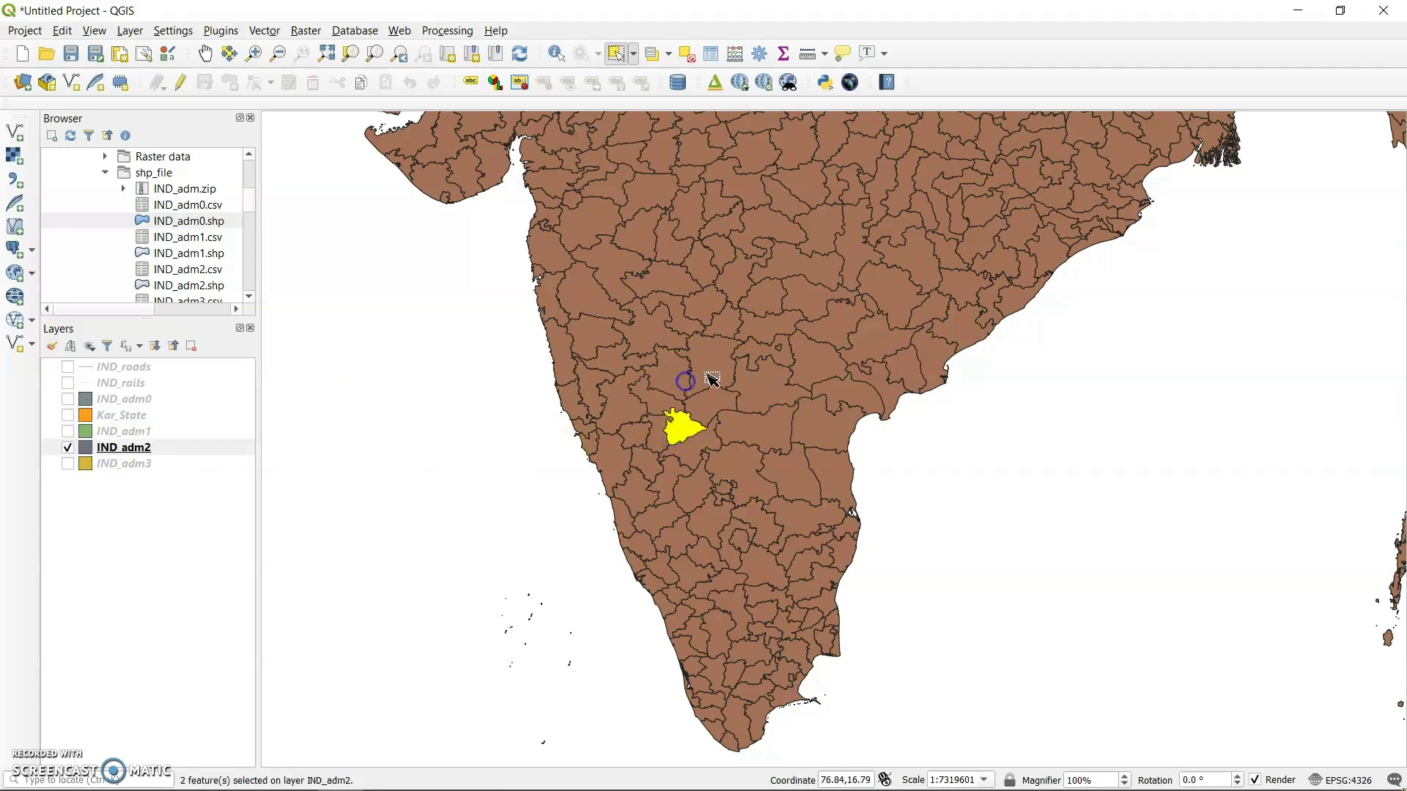
shift+click(683, 381)
shift+click(713, 377)
shift+click(705, 408)
shift+click(654, 411)
shift+click(671, 447)
shift+click(669, 487)
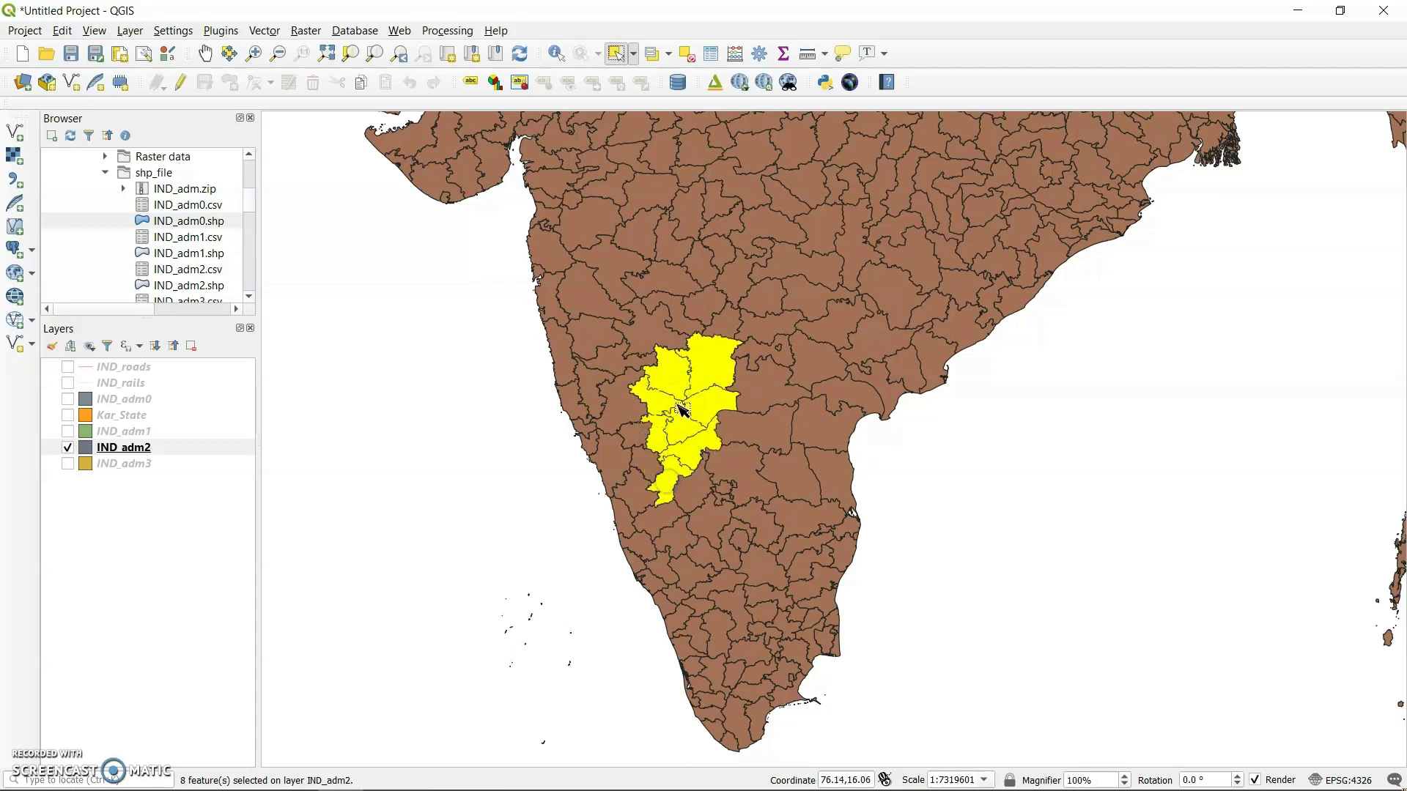
click(1028, 480)
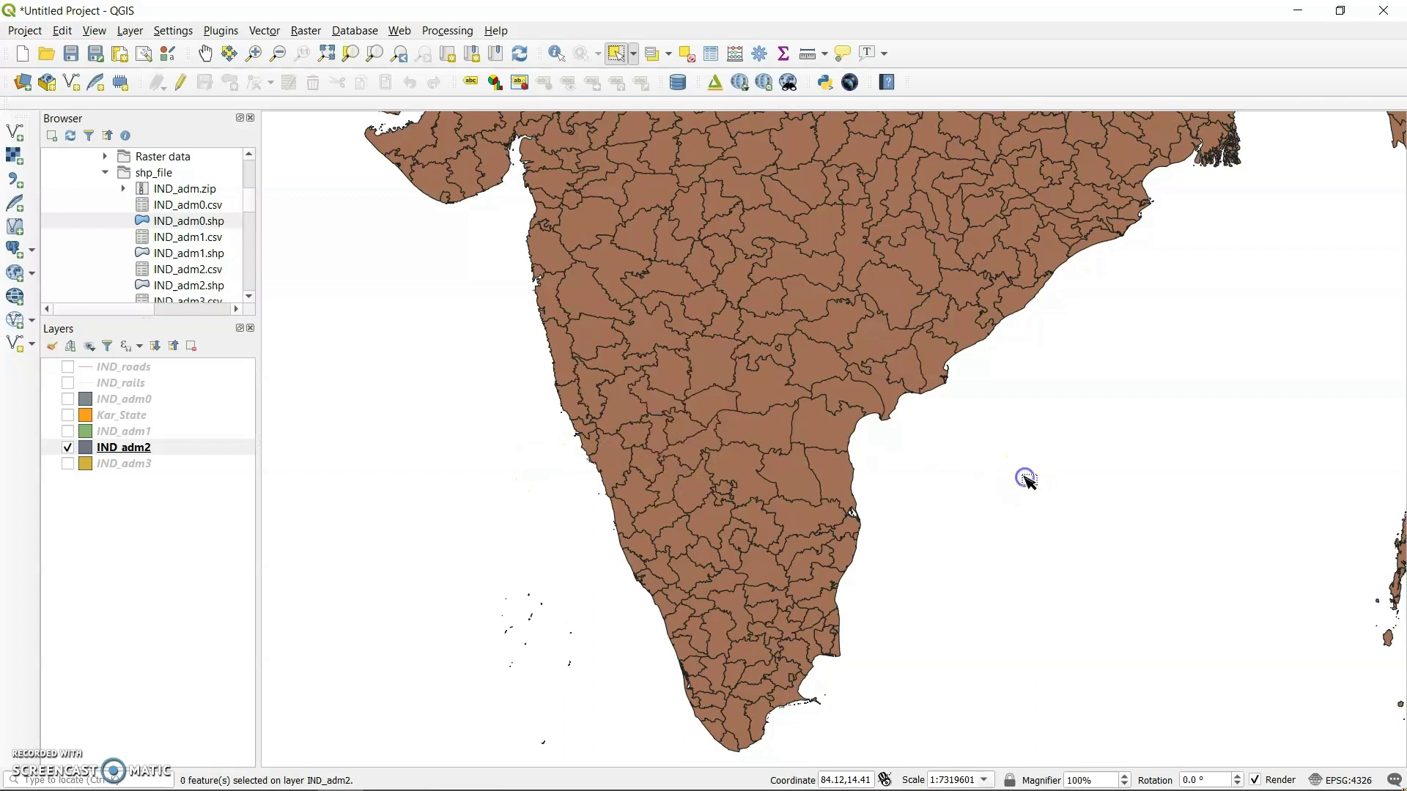
- Show Kar_State and set up the Clip tool with IND_adm2 as input layer and Kar_State as overlay layer
click(68, 415)
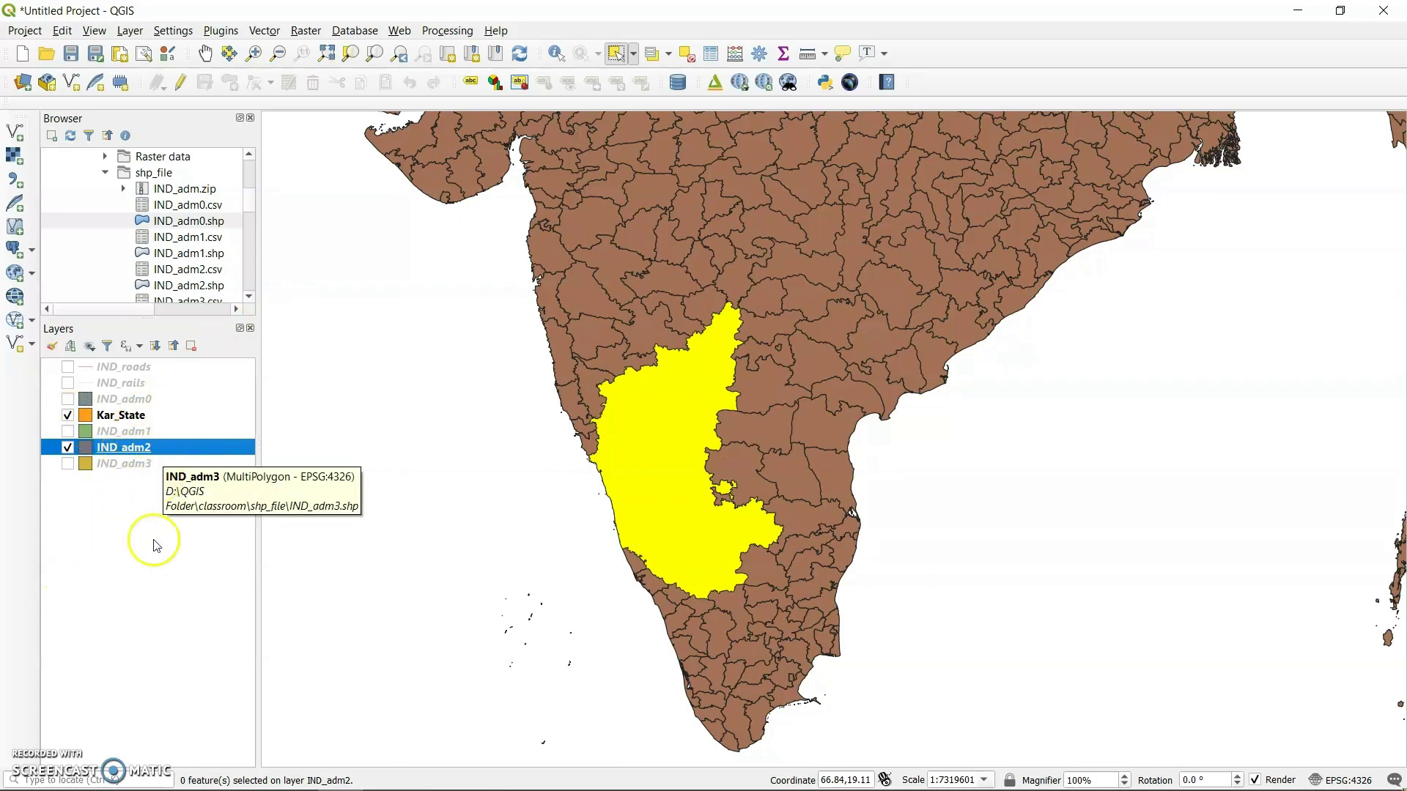
click(117, 594)
click(263, 30)
mouse_move(295, 50)
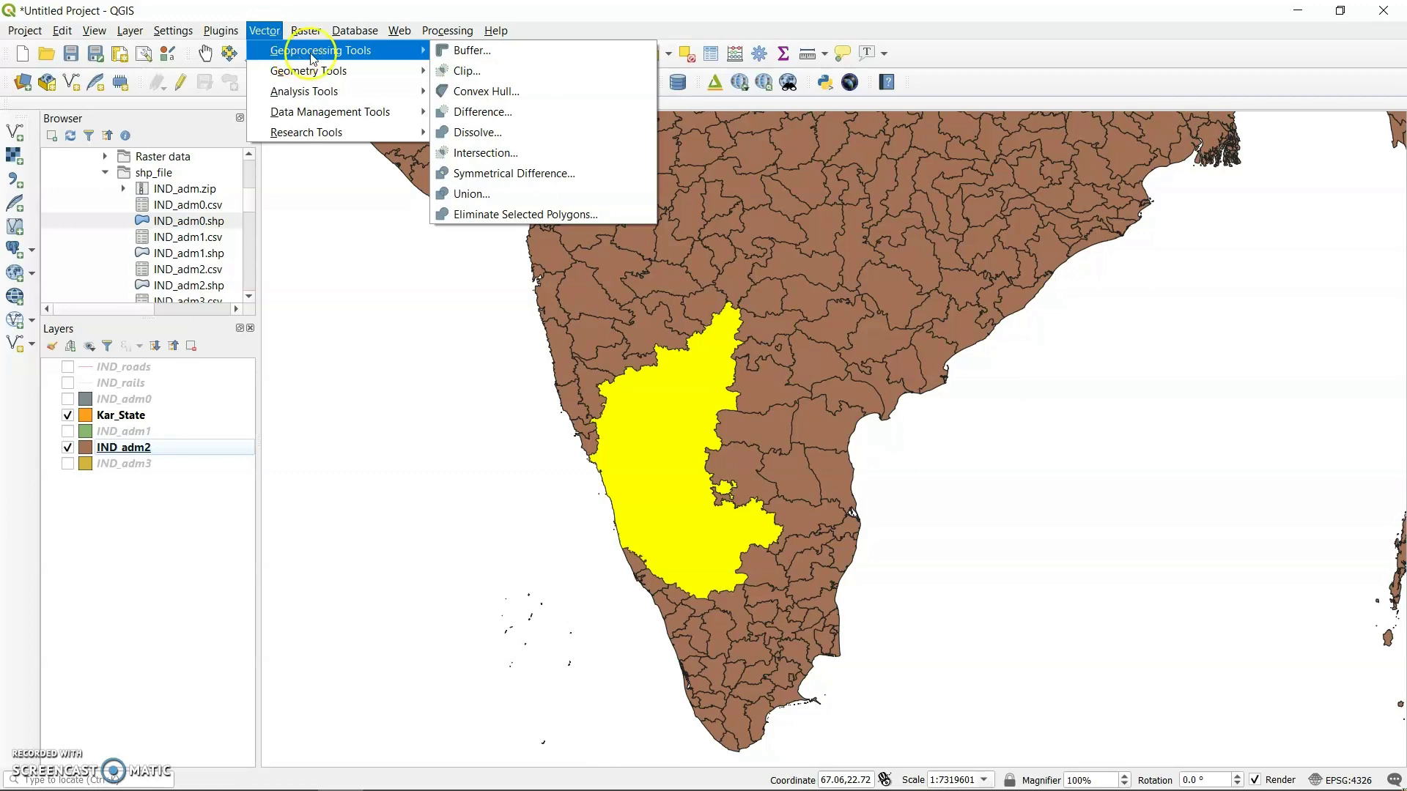
click(482, 74)
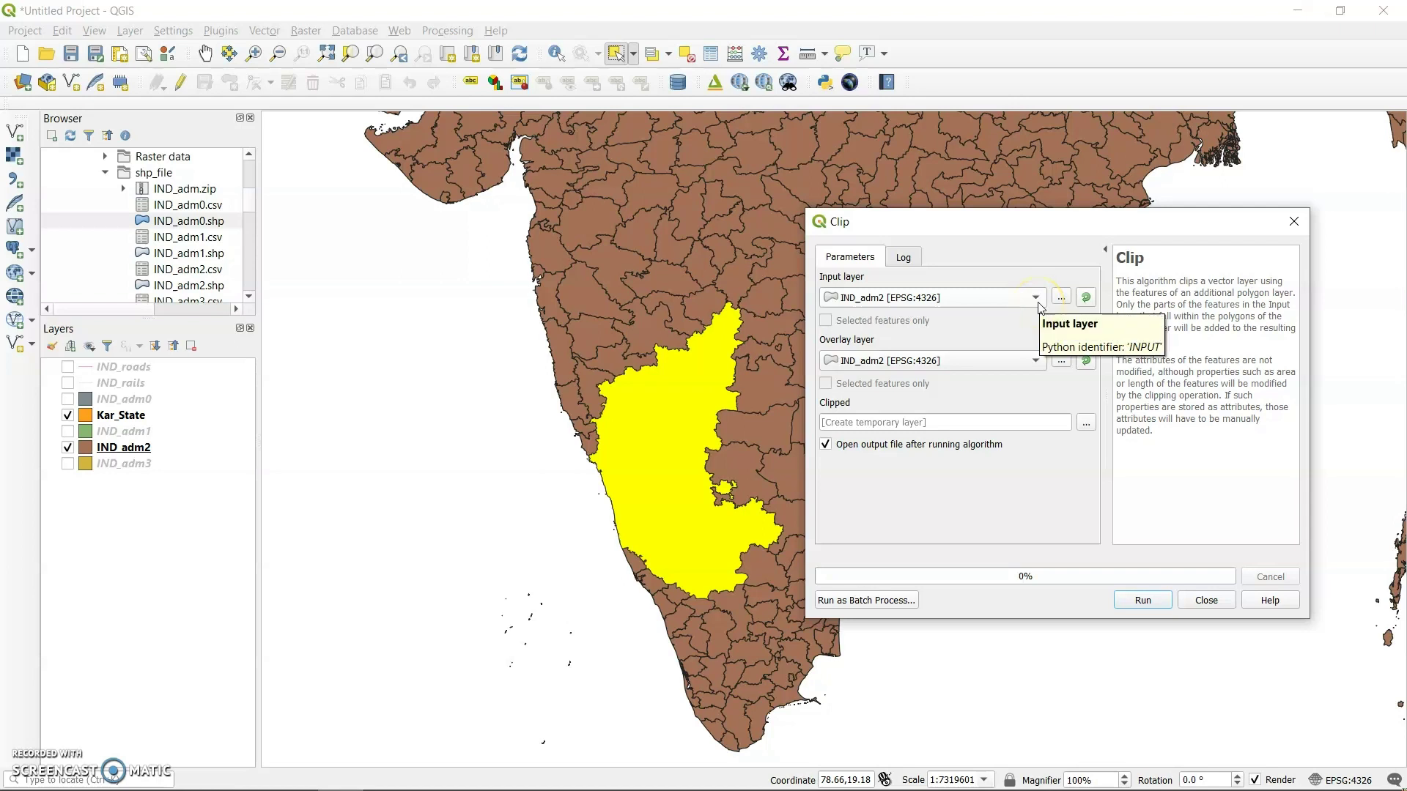
click(1031, 362)
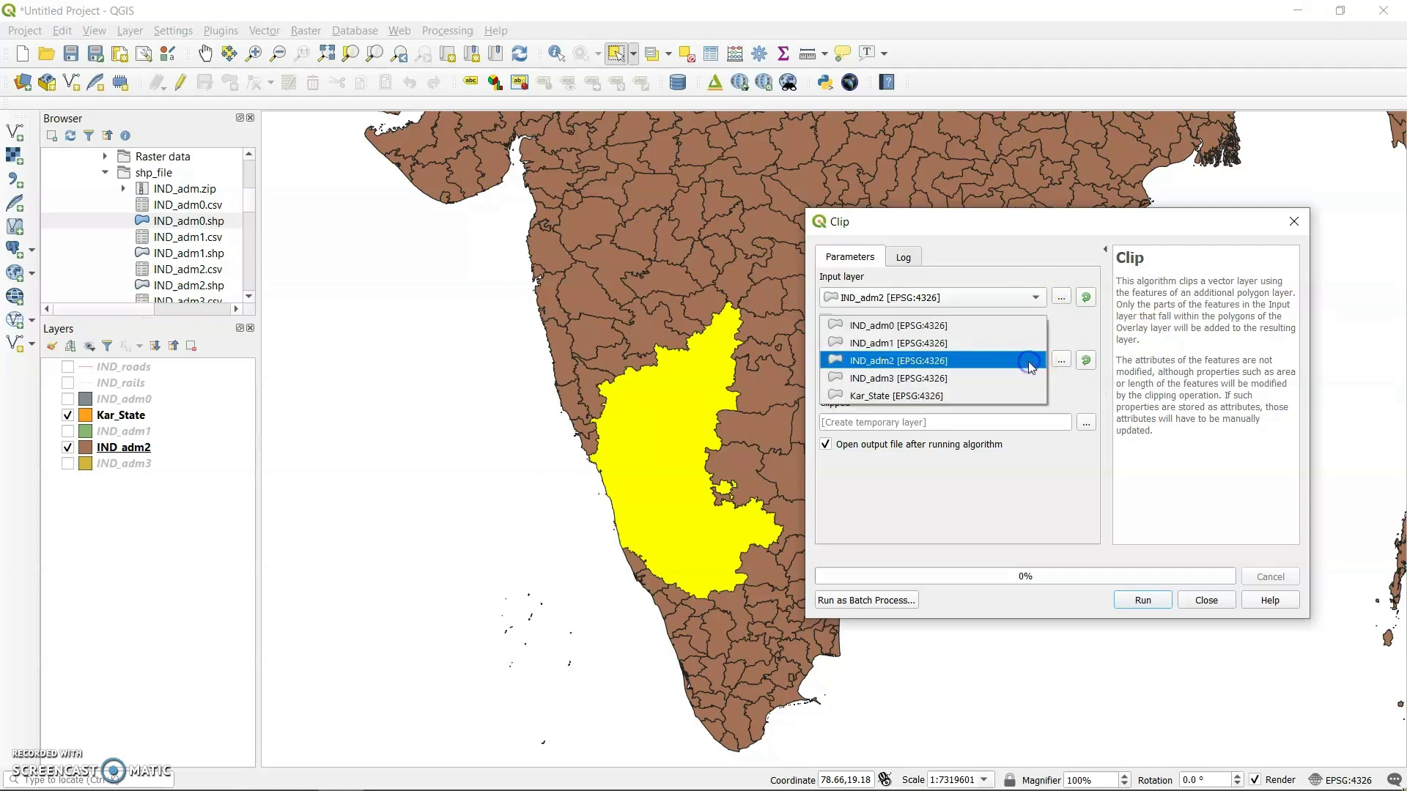
click(1013, 396)
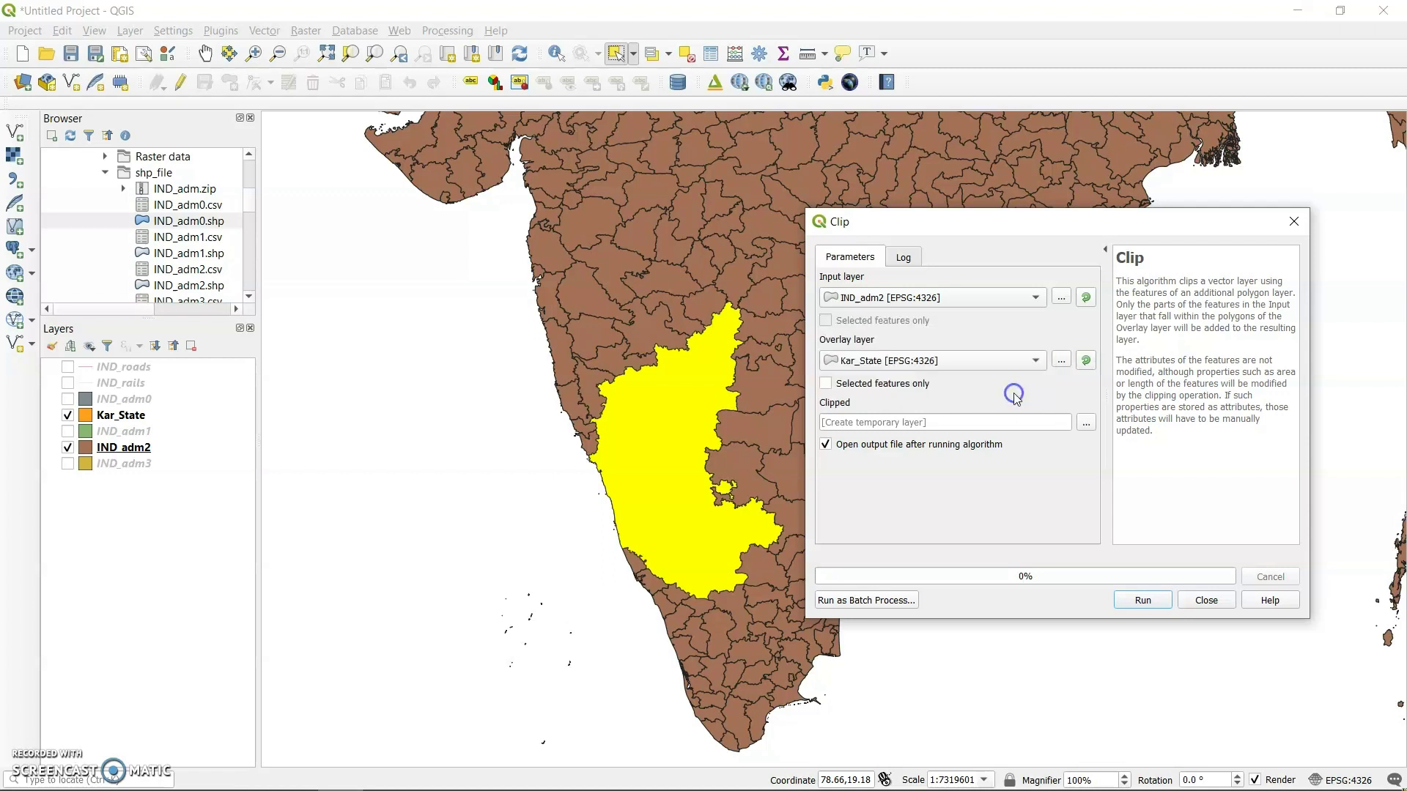
- Set the clip output to a shapefile named Kar_Dis in the classroom/Kar details folder
click(1085, 431)
click(1086, 423)
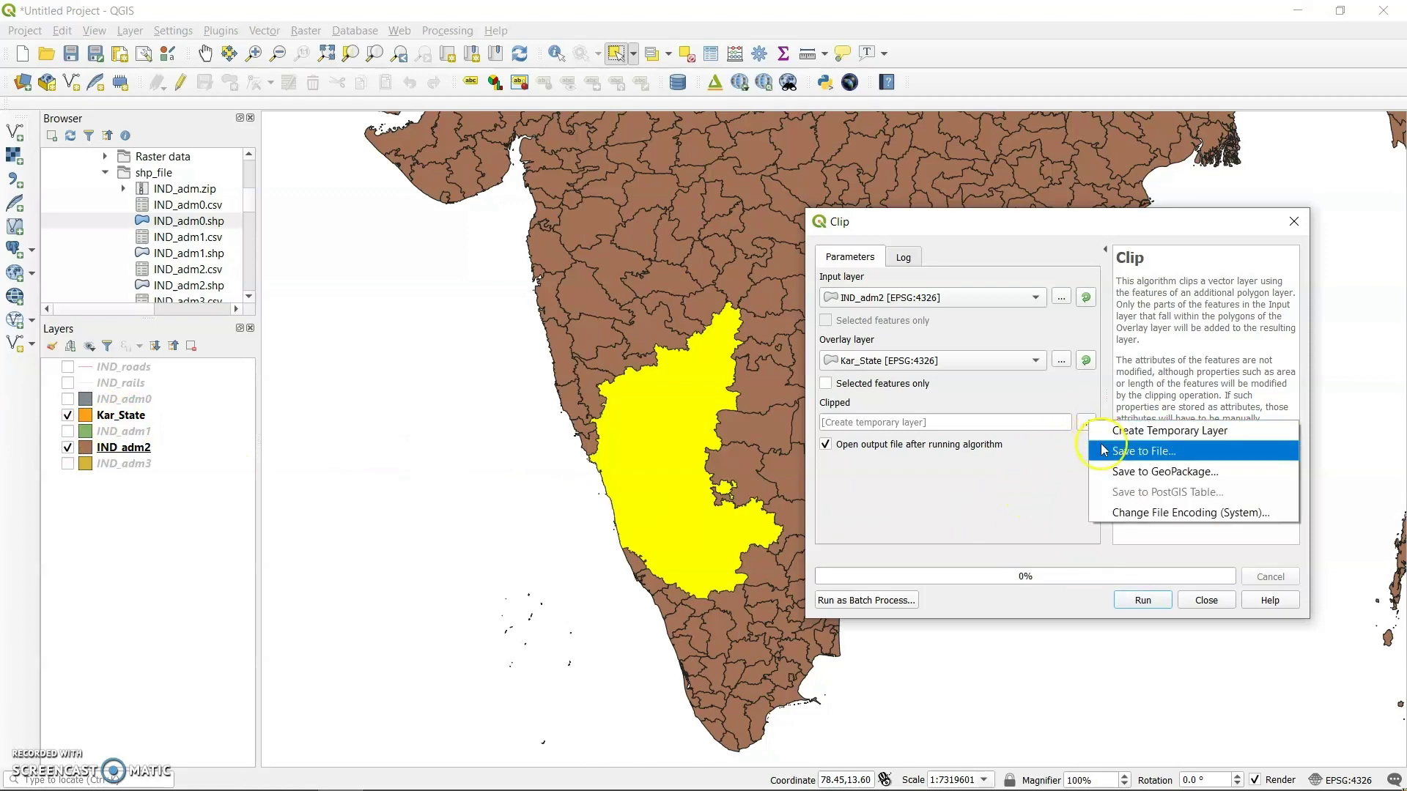
click(1103, 450)
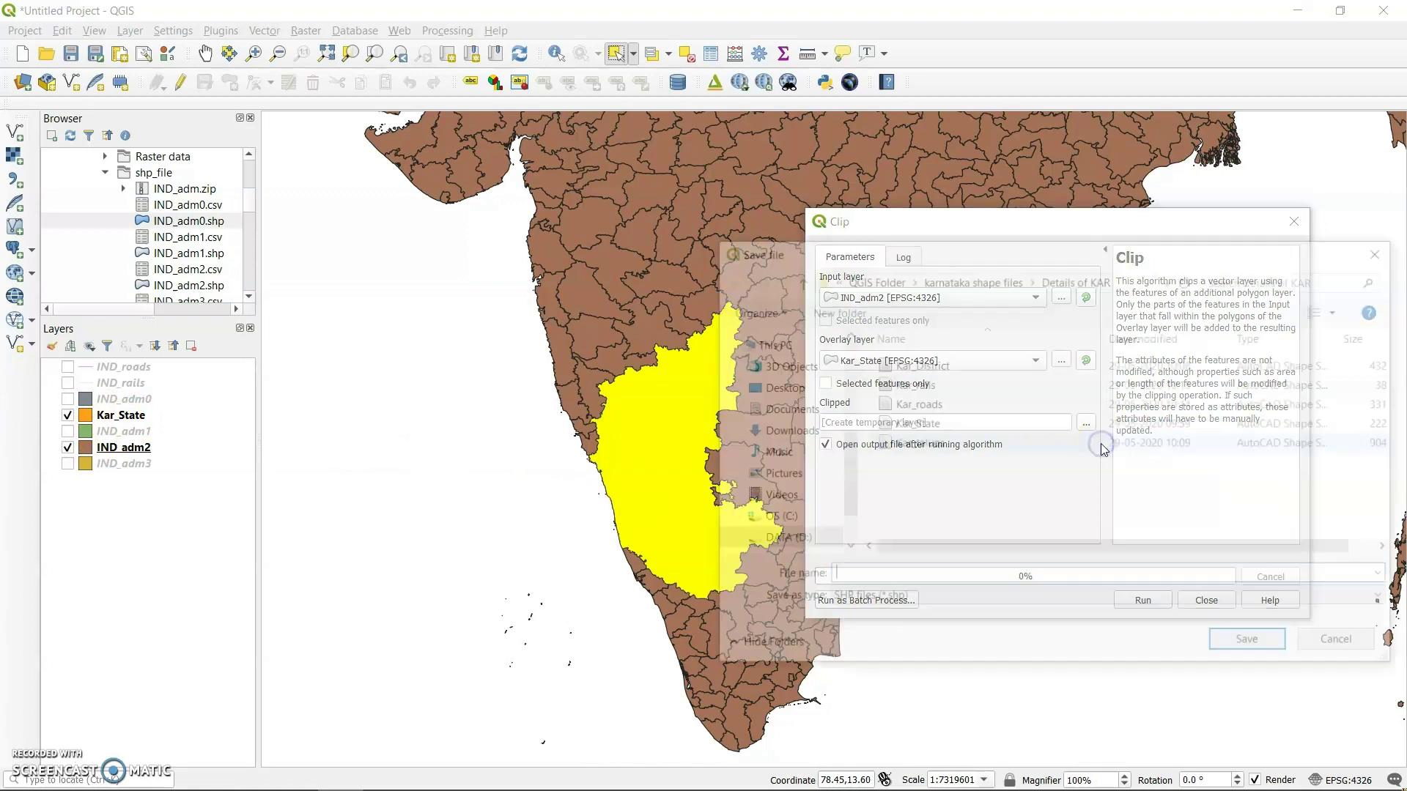
click(856, 278)
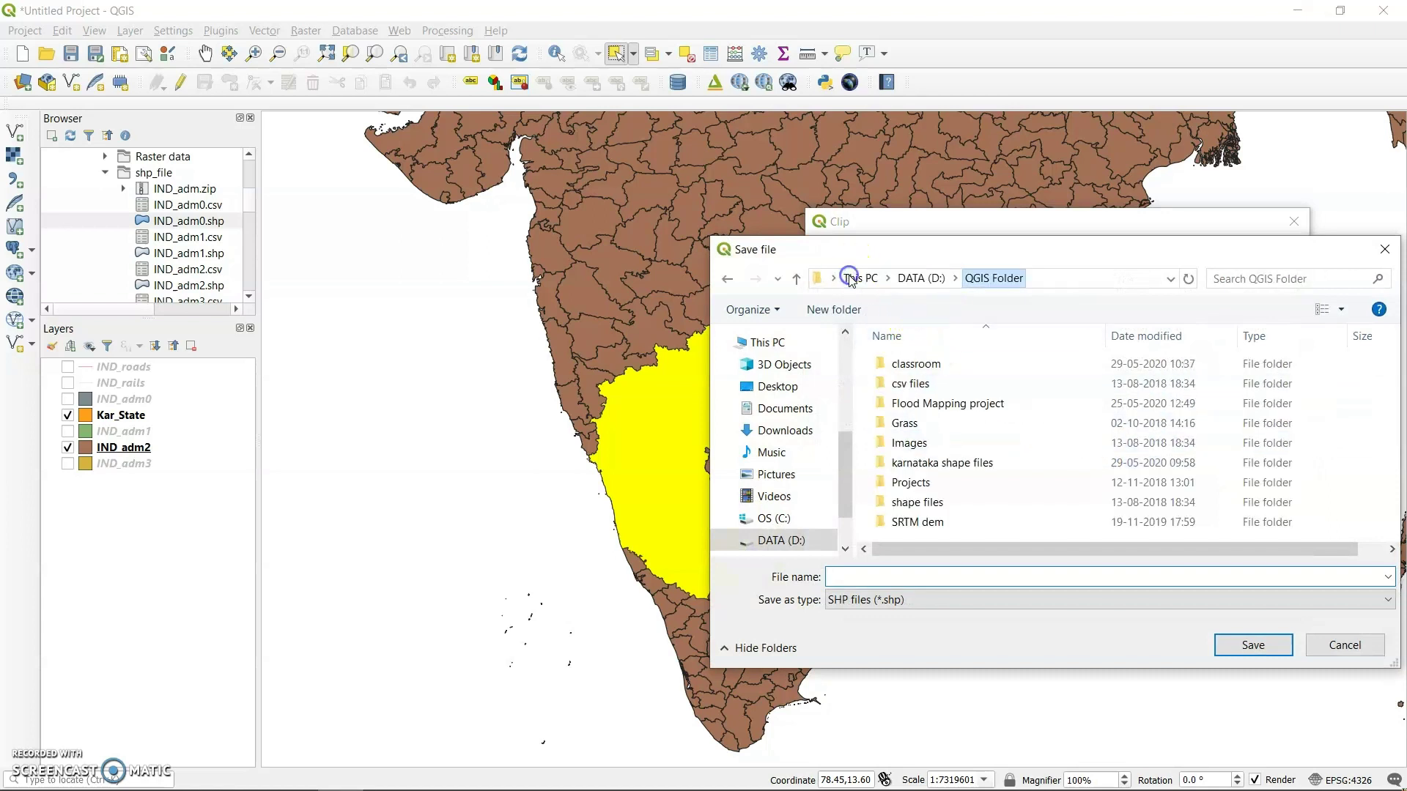
double_click(942, 364)
double_click(929, 414)
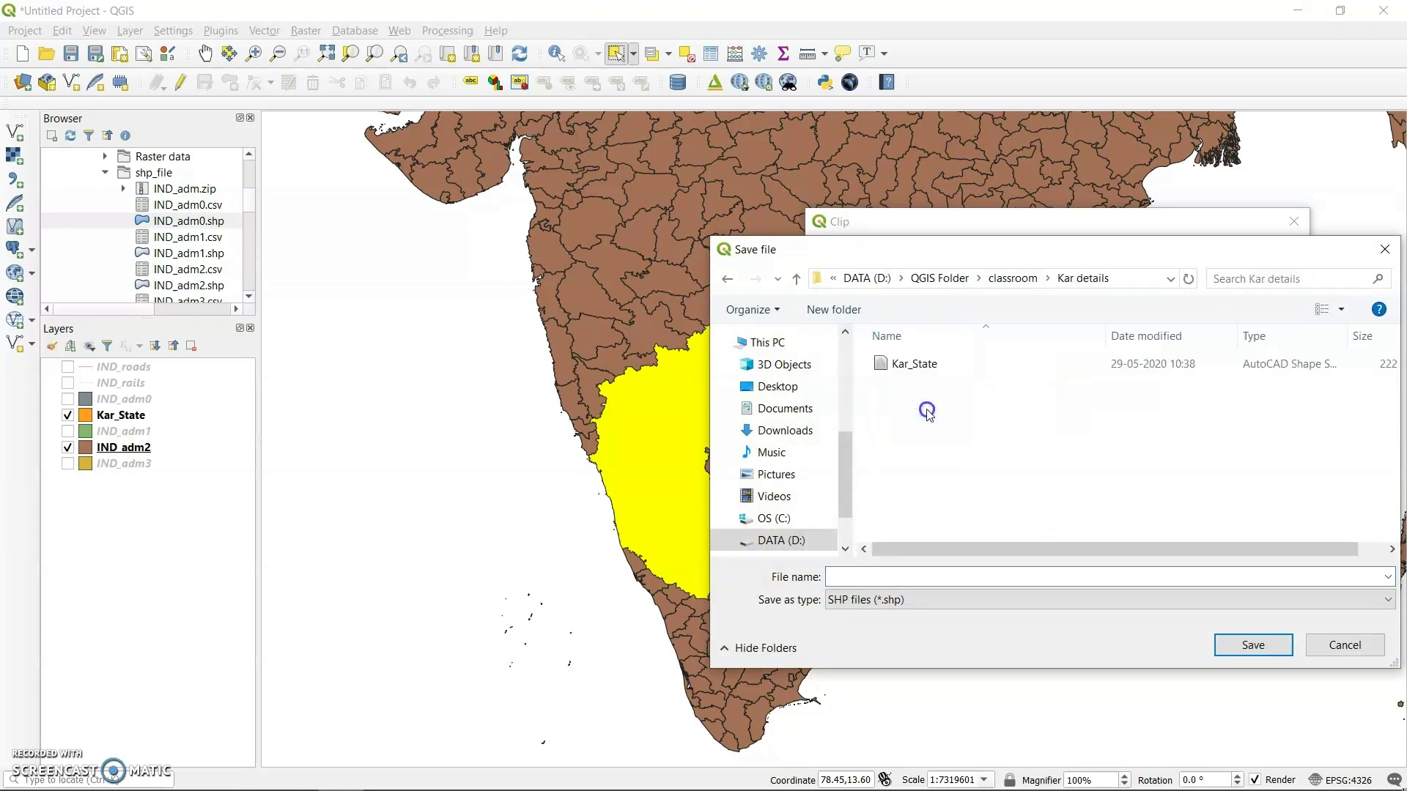
click(909, 579)
text(Kar)
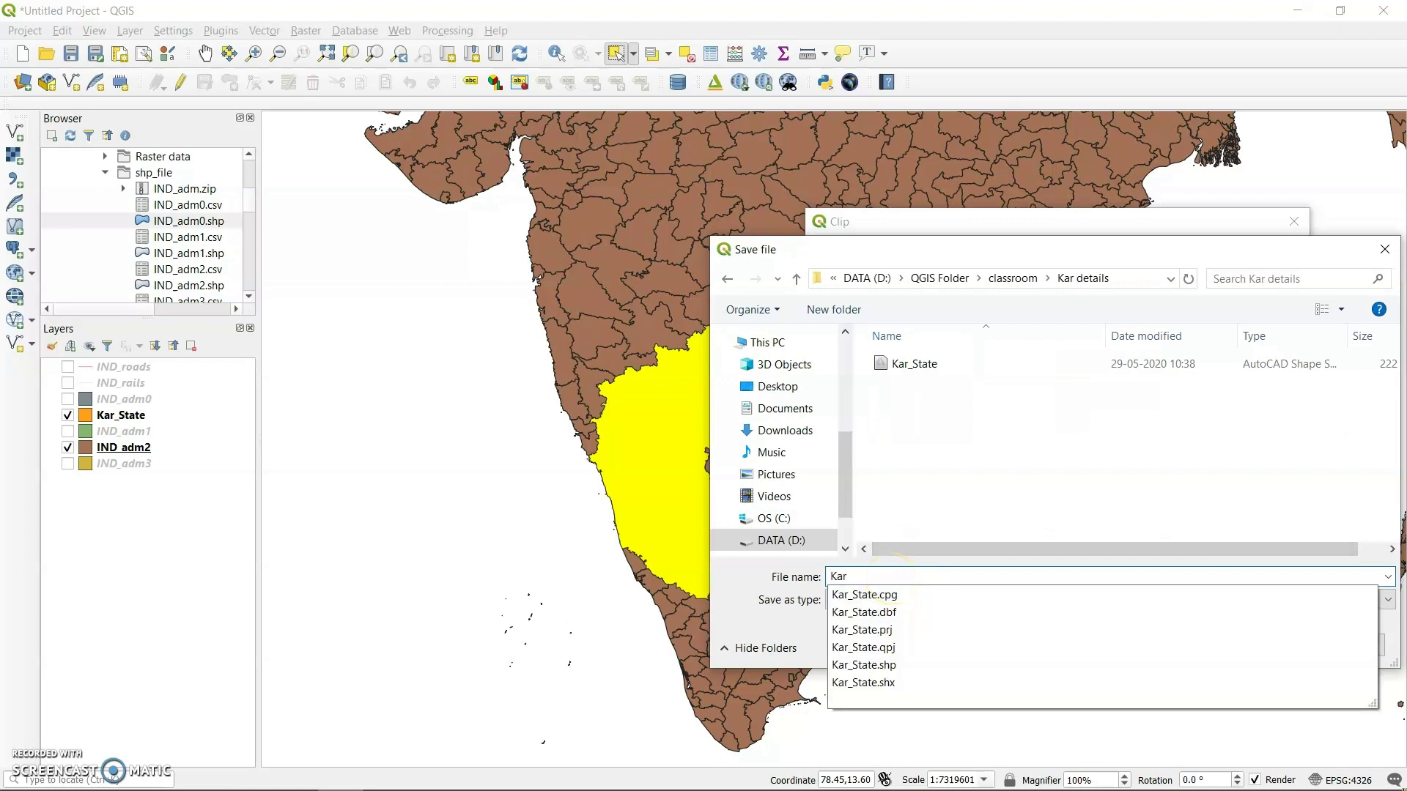
text(_Dis)
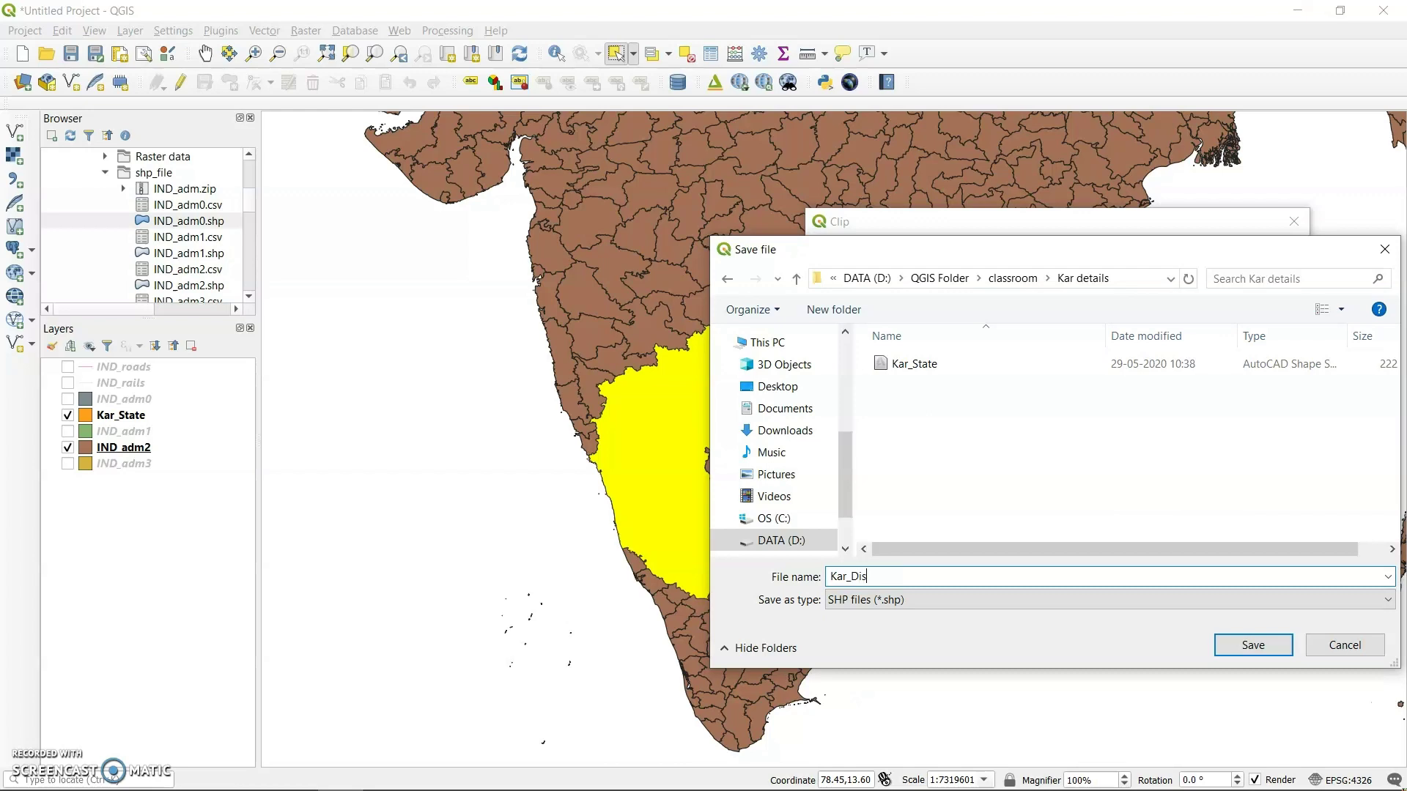
click(1250, 645)
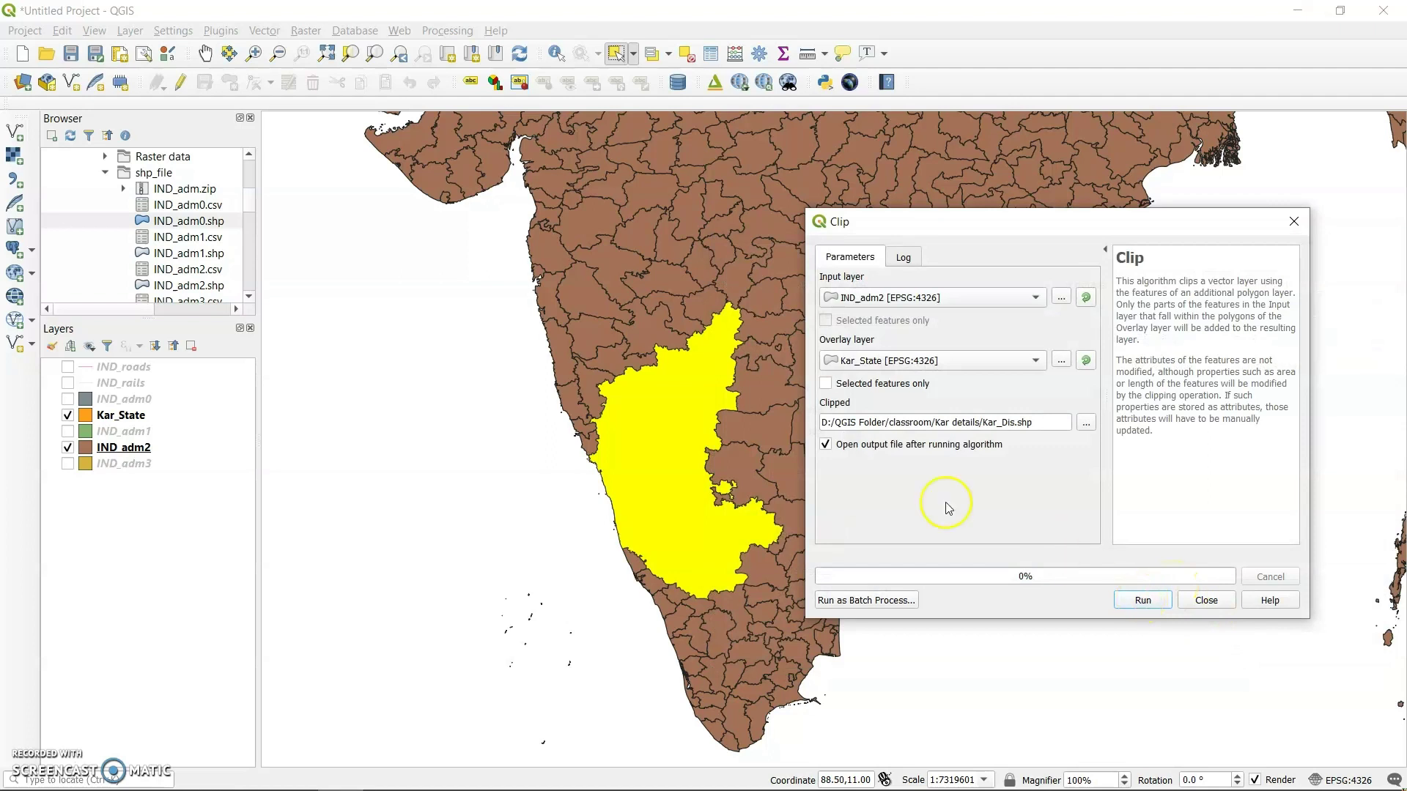
- Run the clip using only the overlay layer's selected features, and hide IND_adm2 and Kar_State to show the clipped districts alone
click(827, 384)
click(1144, 599)
click(1204, 601)
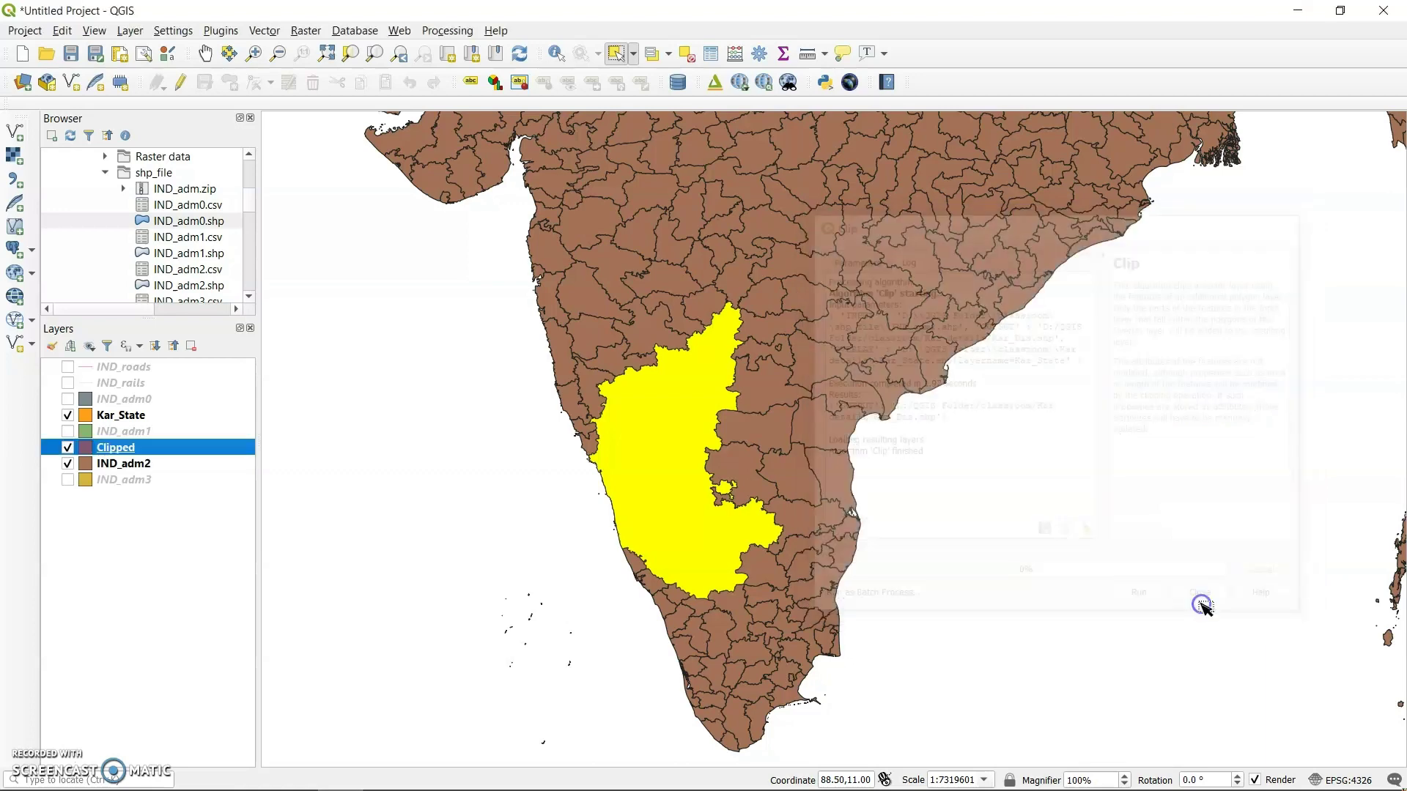
click(67, 464)
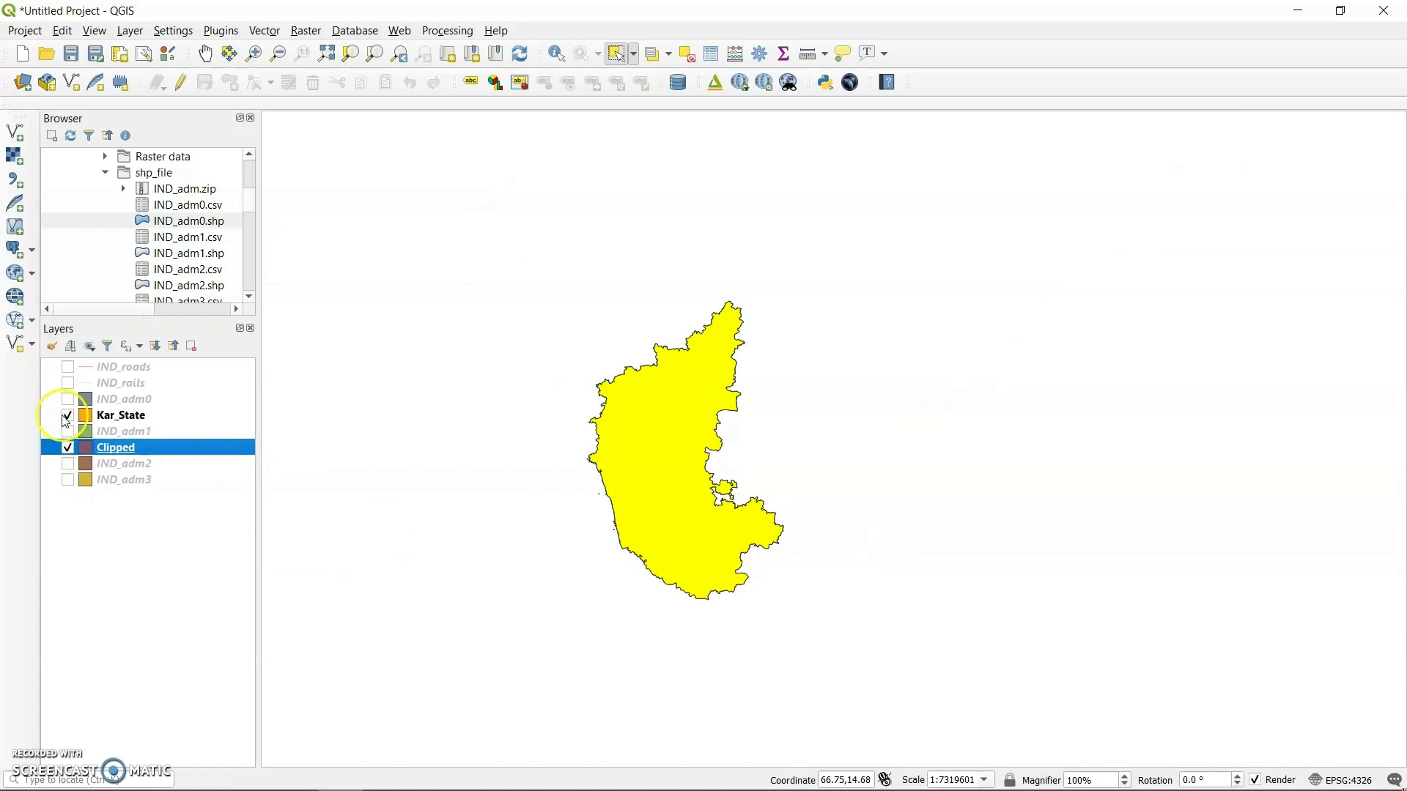
click(67, 416)
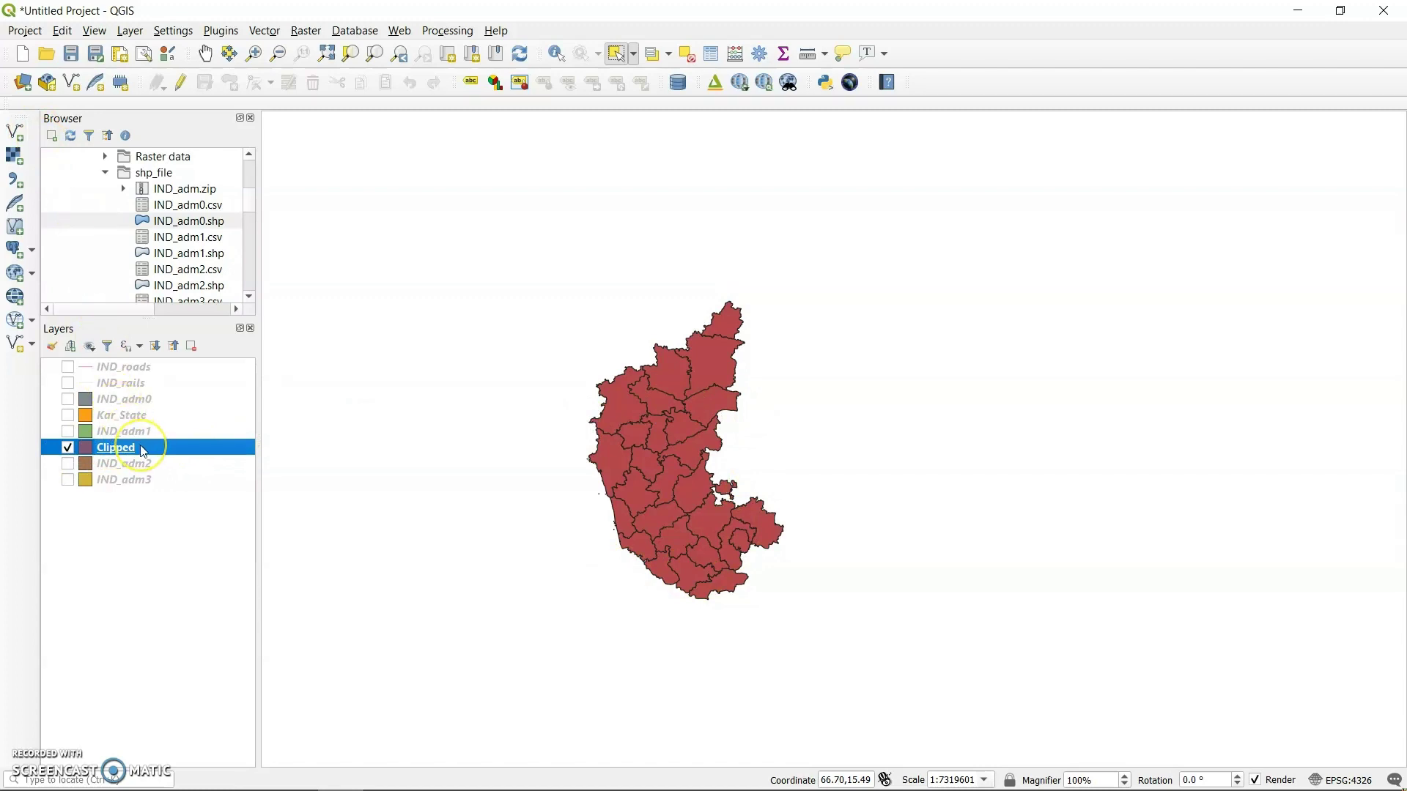
- Check the Kar details folder for the saved Kar_Dis shapefile through the vector data source browser without adding anything
click(22, 145)
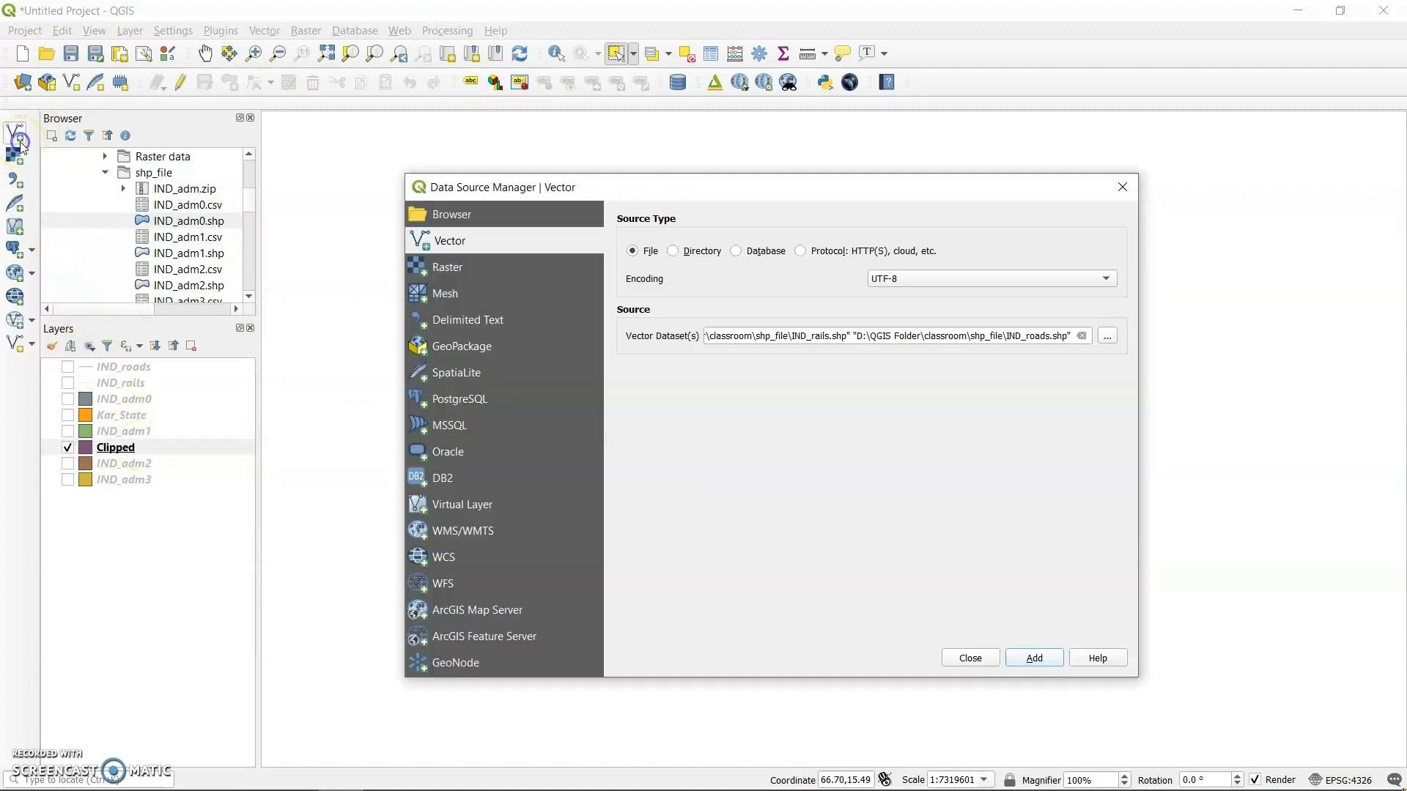
click(1105, 339)
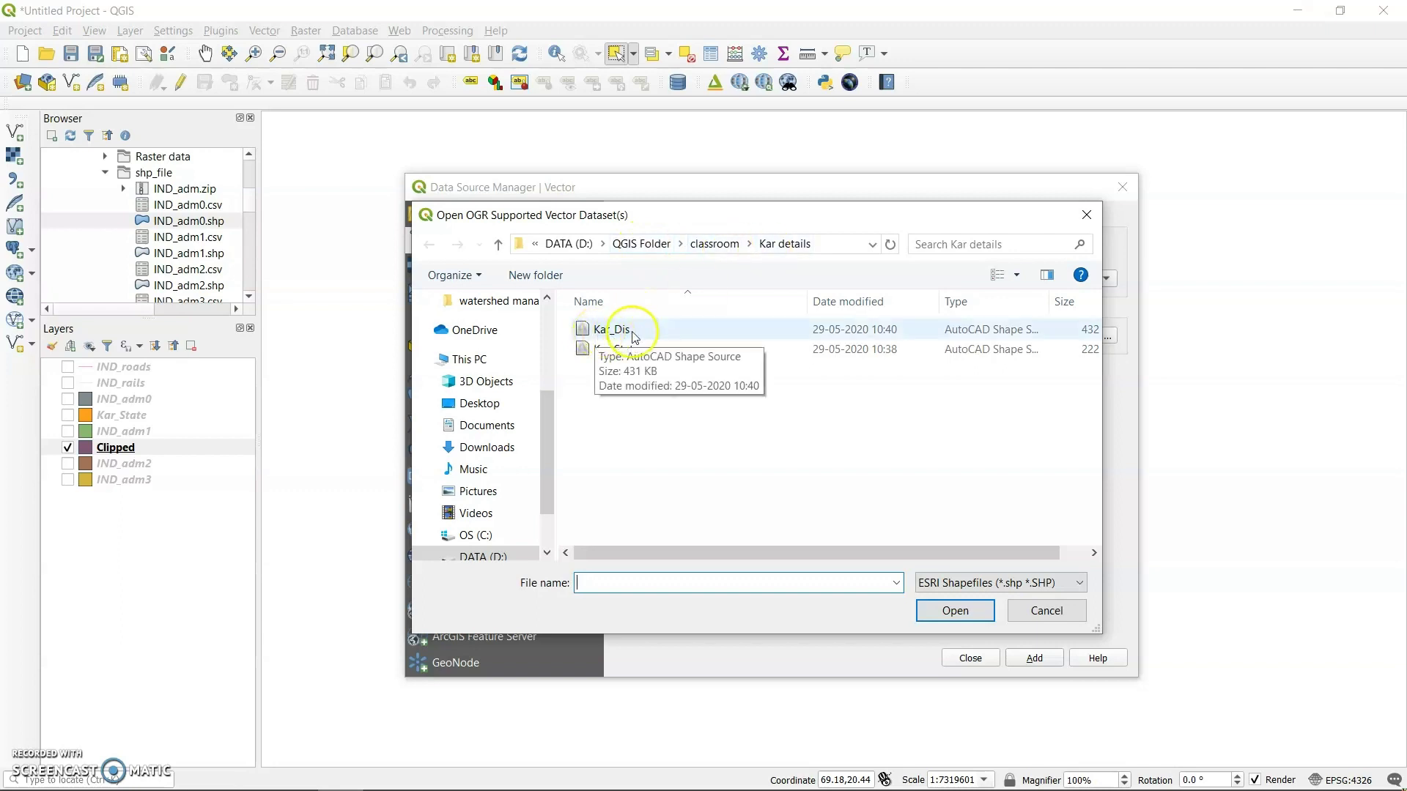
click(1084, 218)
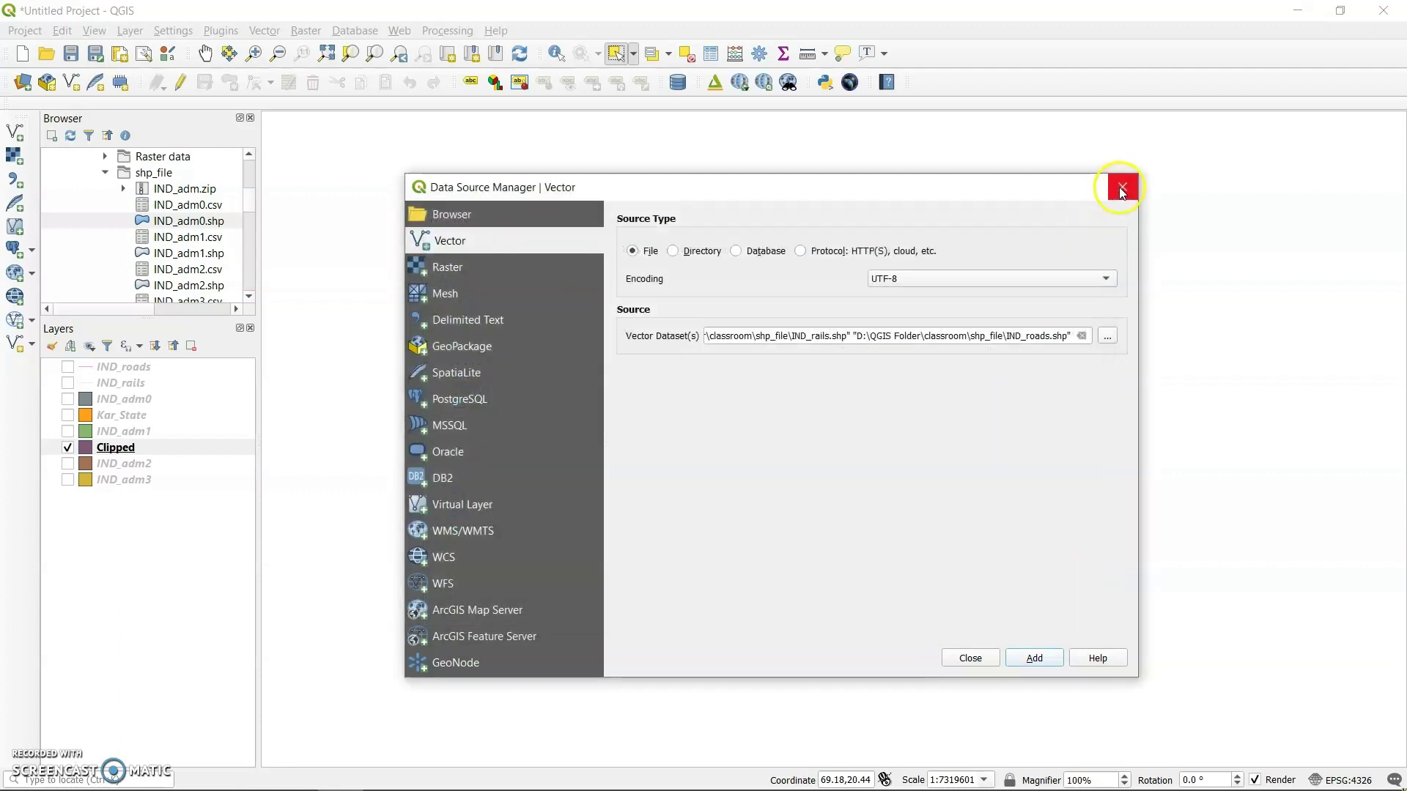
click(960, 658)
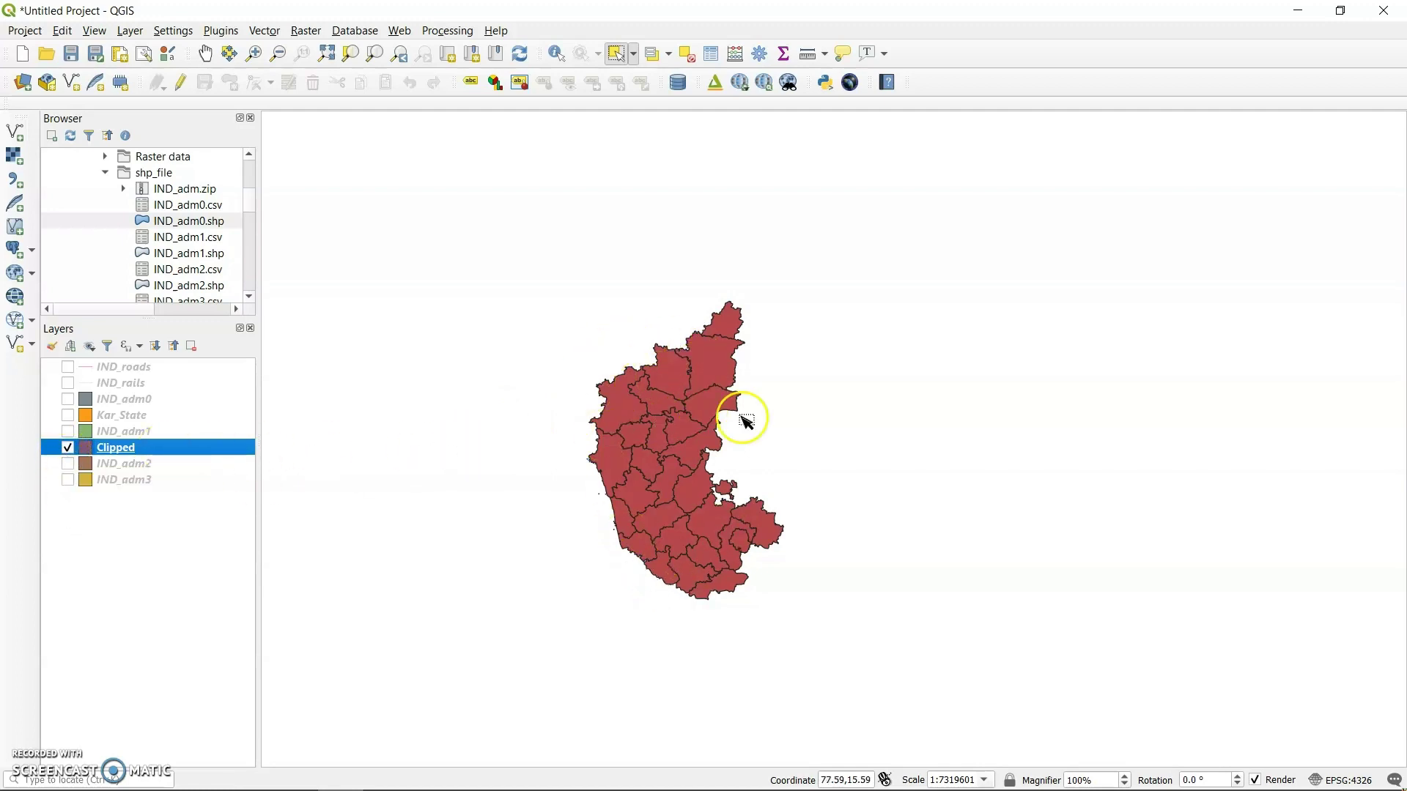
- Select the Bijapur district record in the Clipped layer's attribute table and close the table
right_click(123, 455)
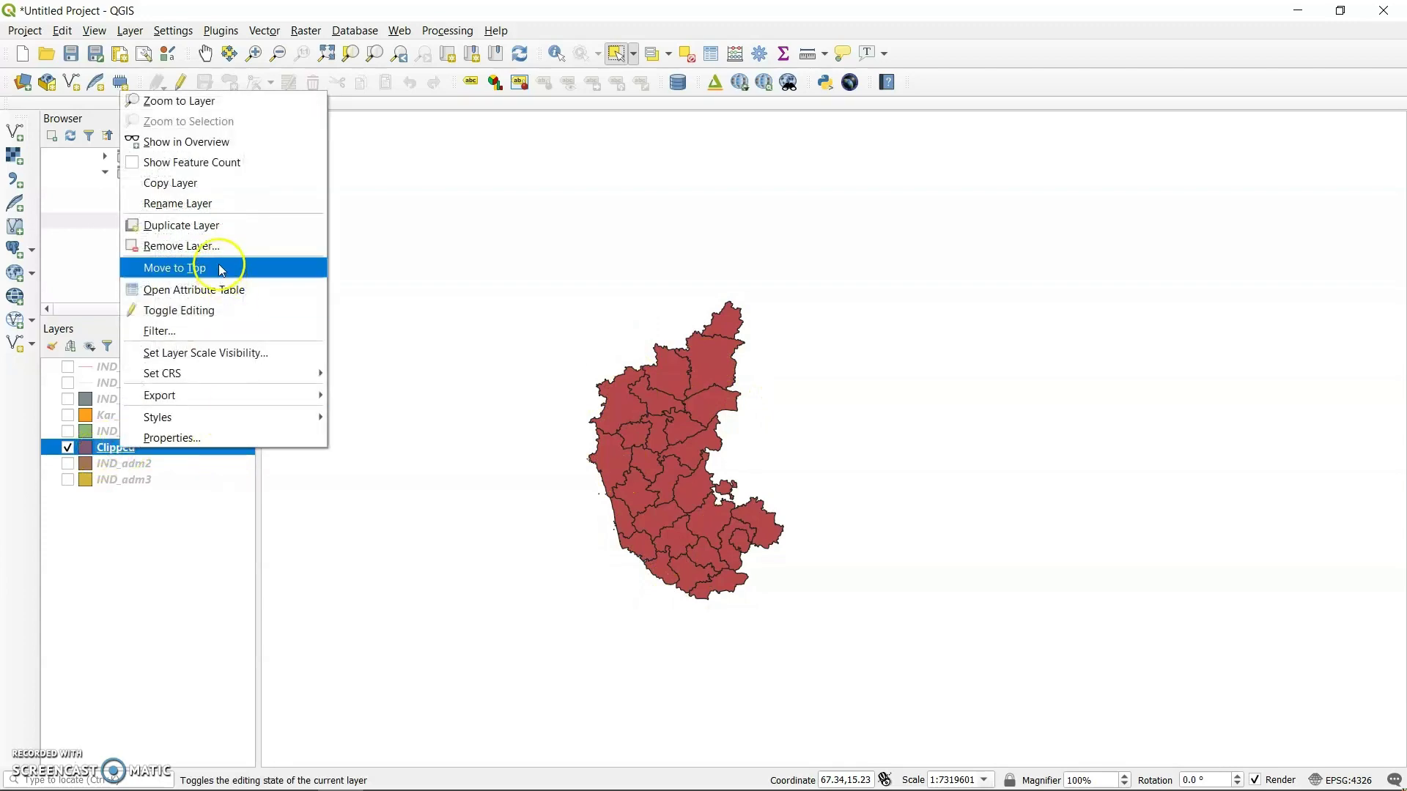
click(217, 289)
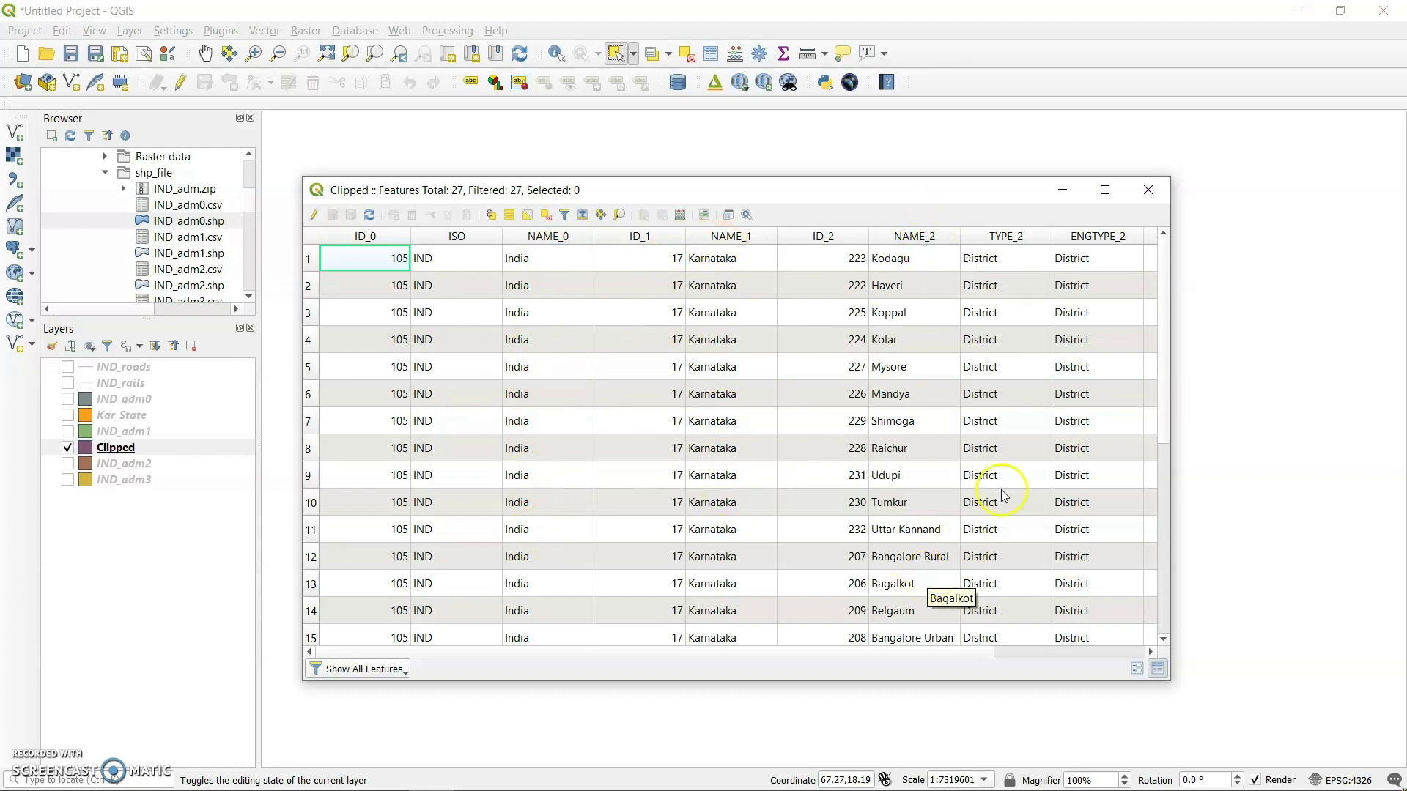
drag(1162, 372, 1165, 508)
click(898, 477)
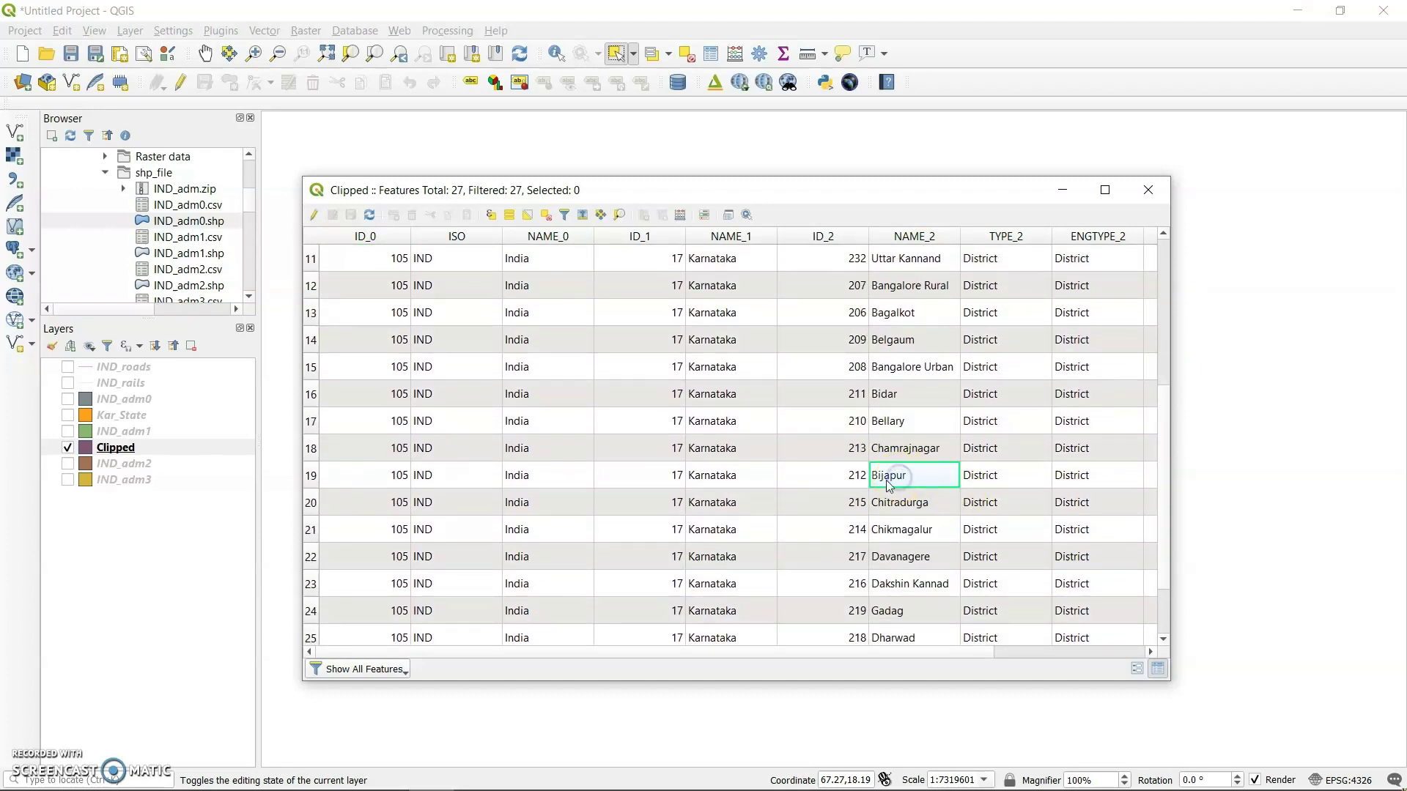
click(311, 476)
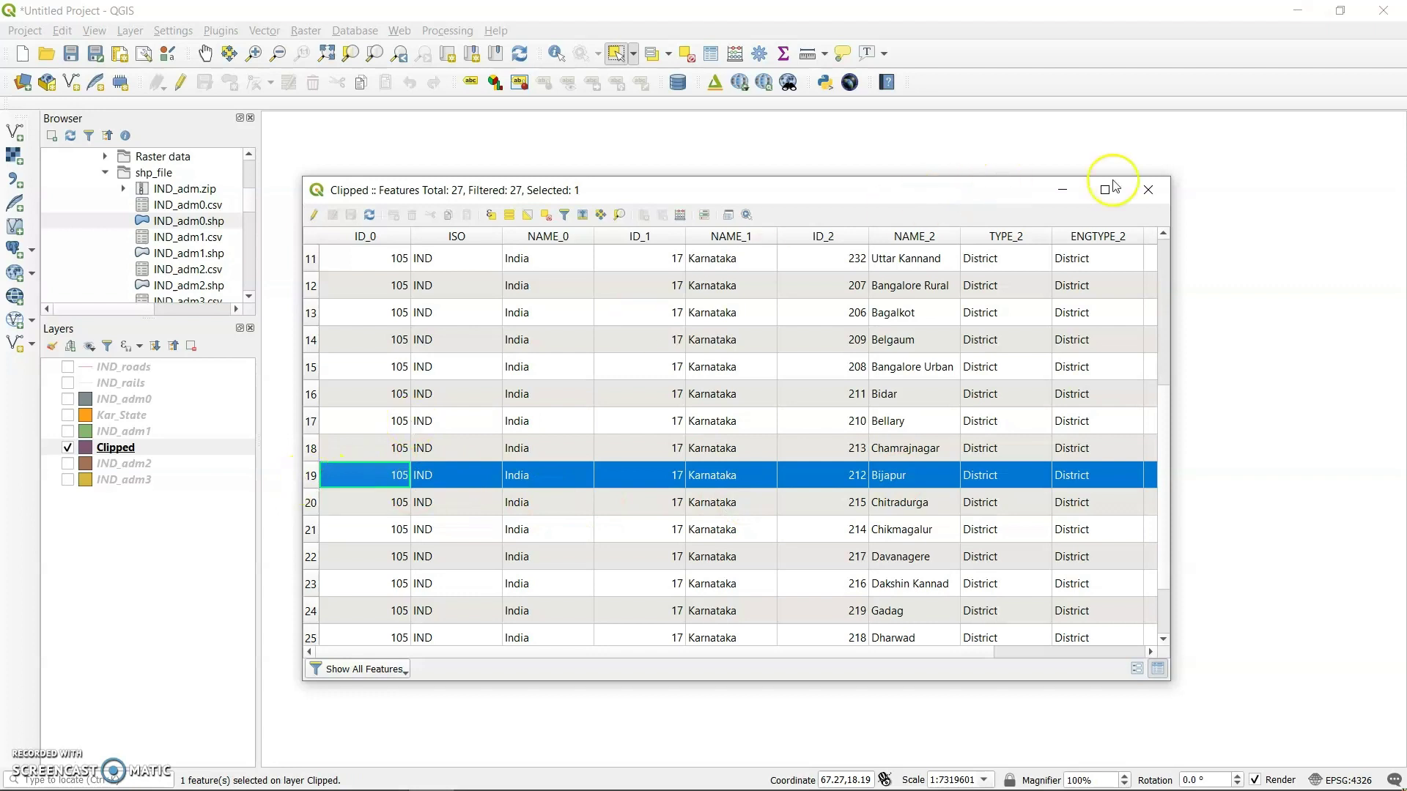
click(1147, 190)
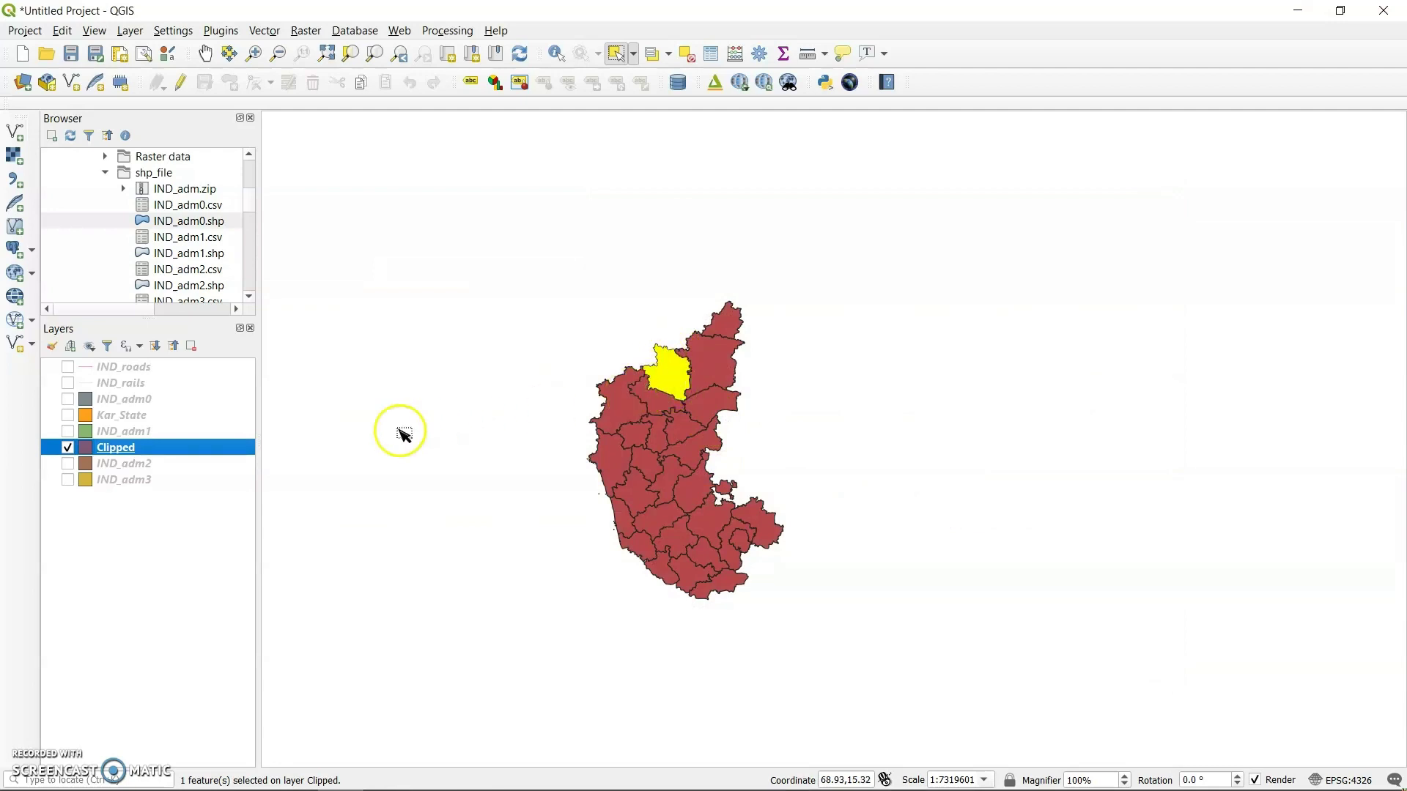
- Export only the selected Clipped feature as the ESRI Shapefile bijapur.shp in Kar details, and hide the Clipped layer
right_click(114, 455)
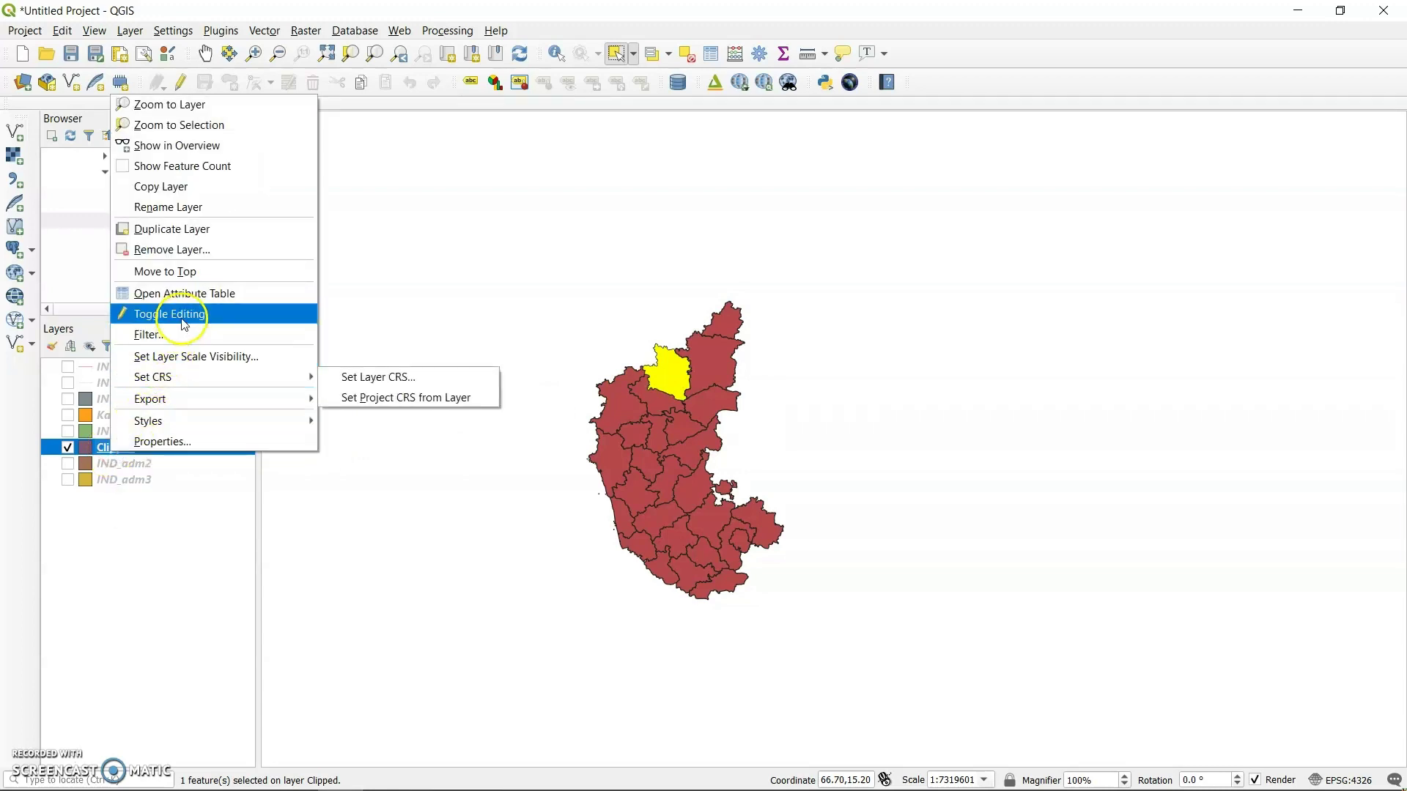
mouse_move(228, 423)
mouse_move(261, 399)
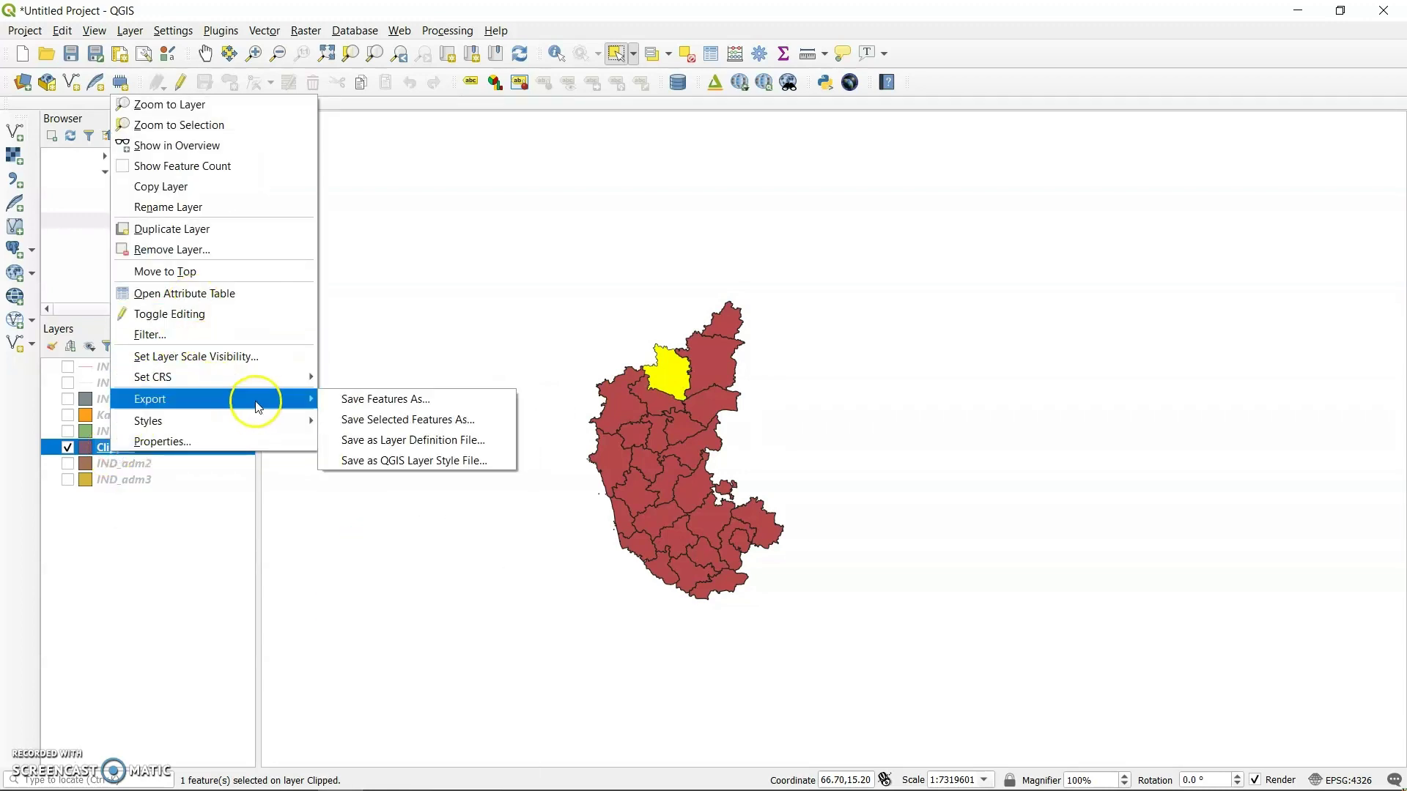
click(364, 404)
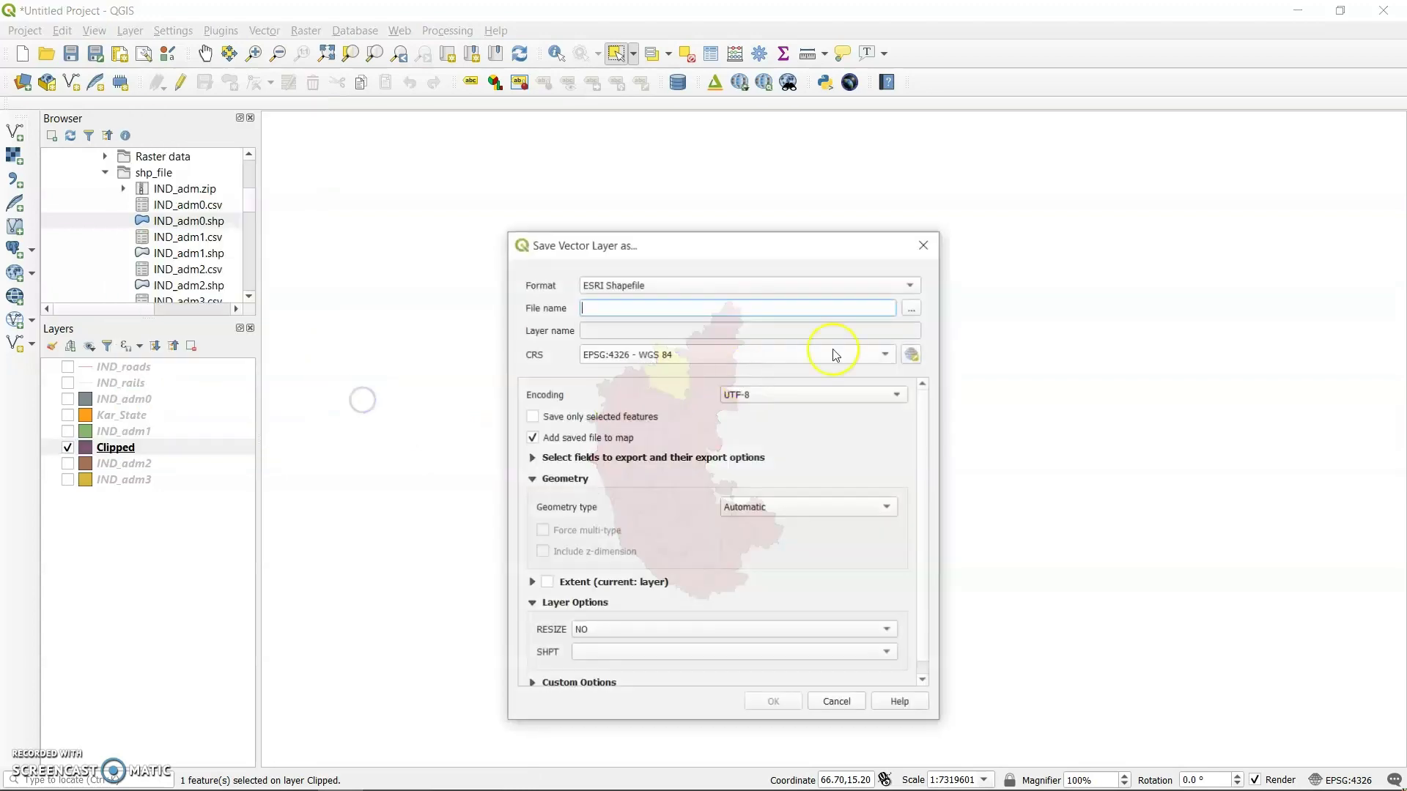
click(912, 308)
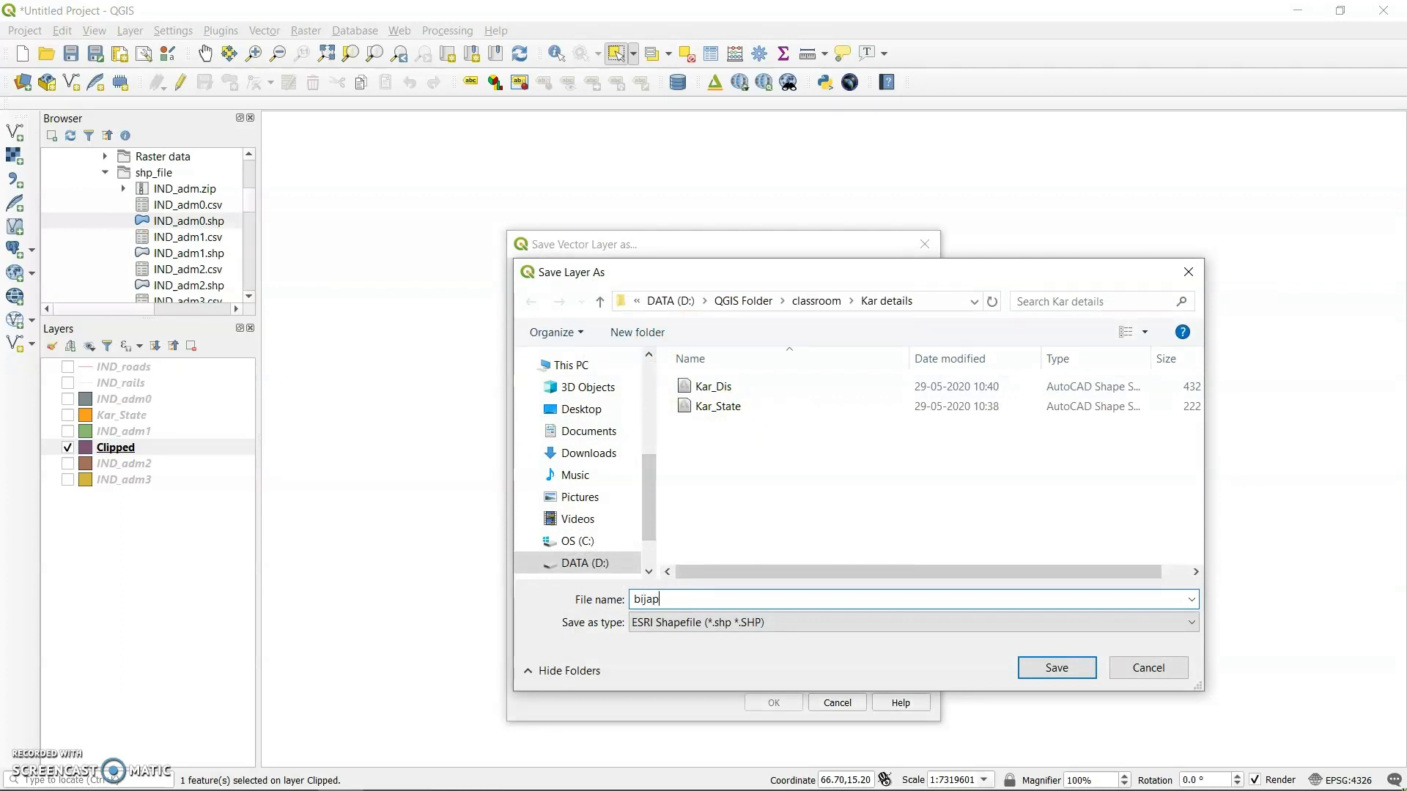
text(bijapur)
click(1074, 668)
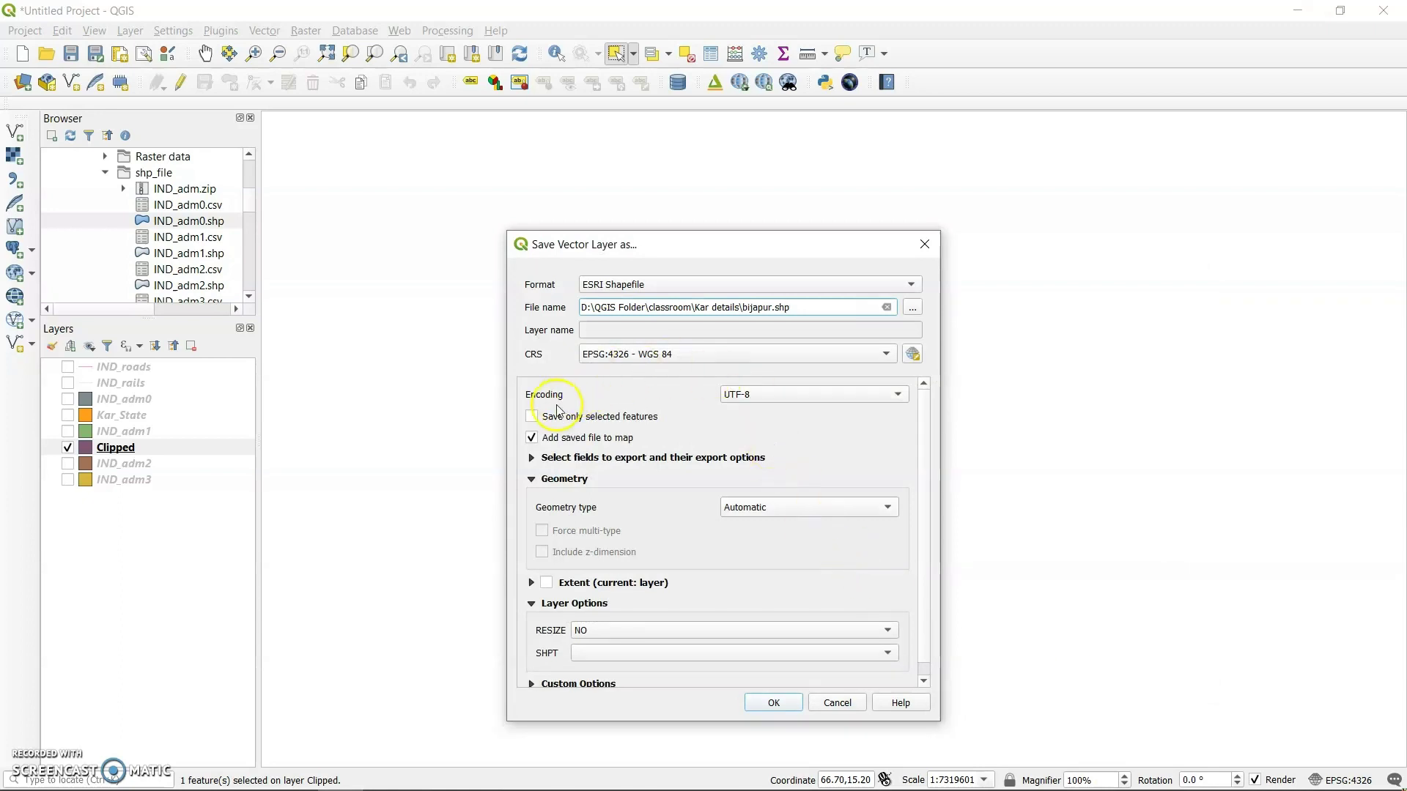
click(532, 417)
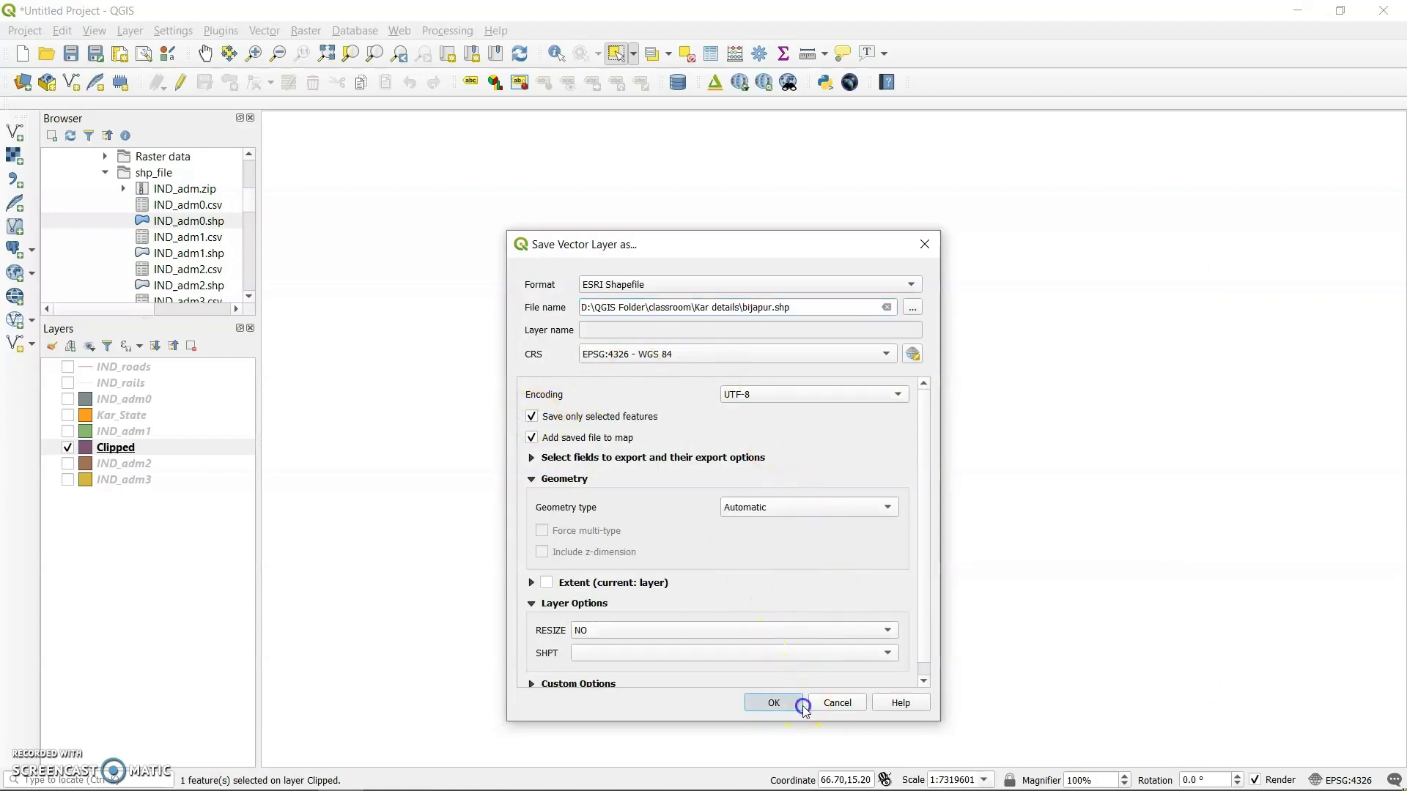
click(790, 703)
click(68, 463)
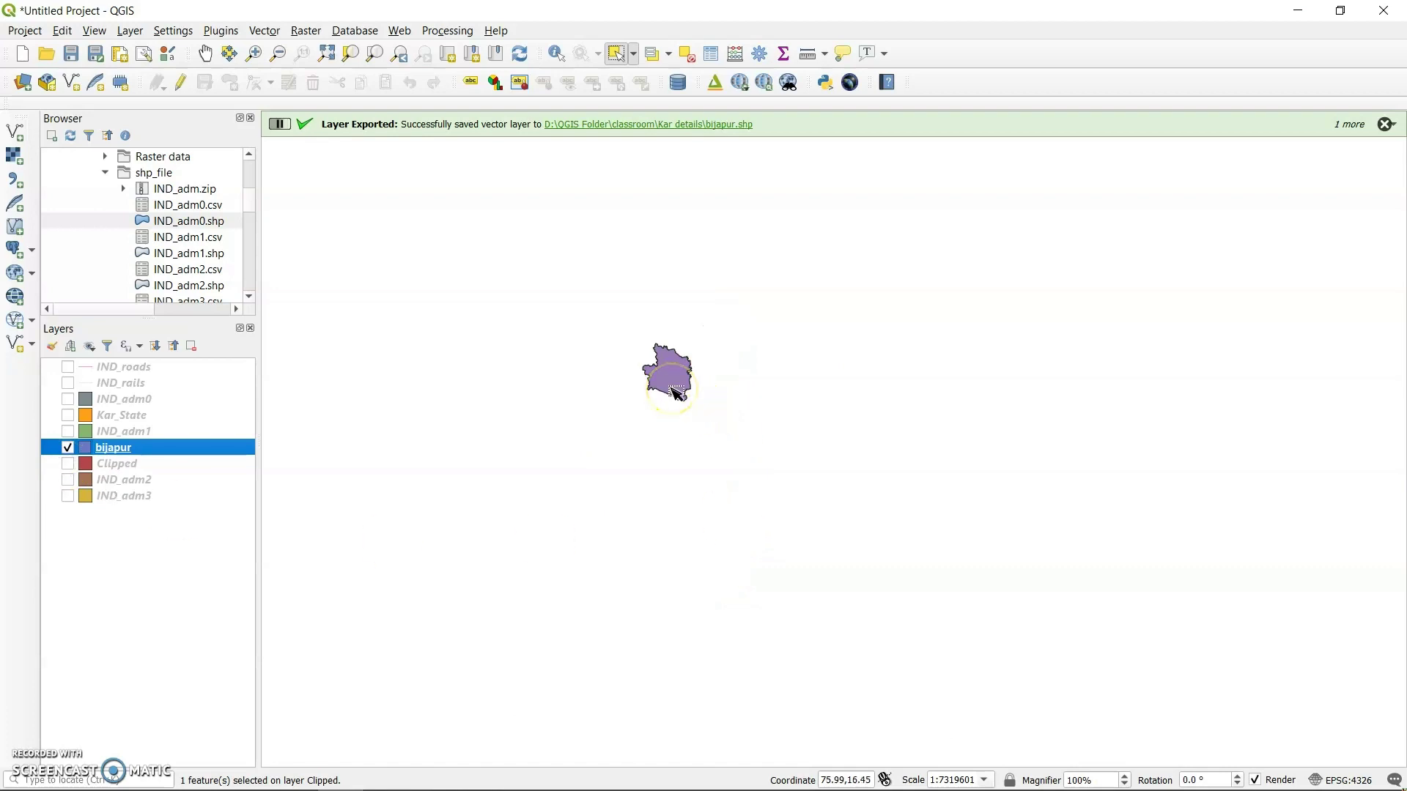